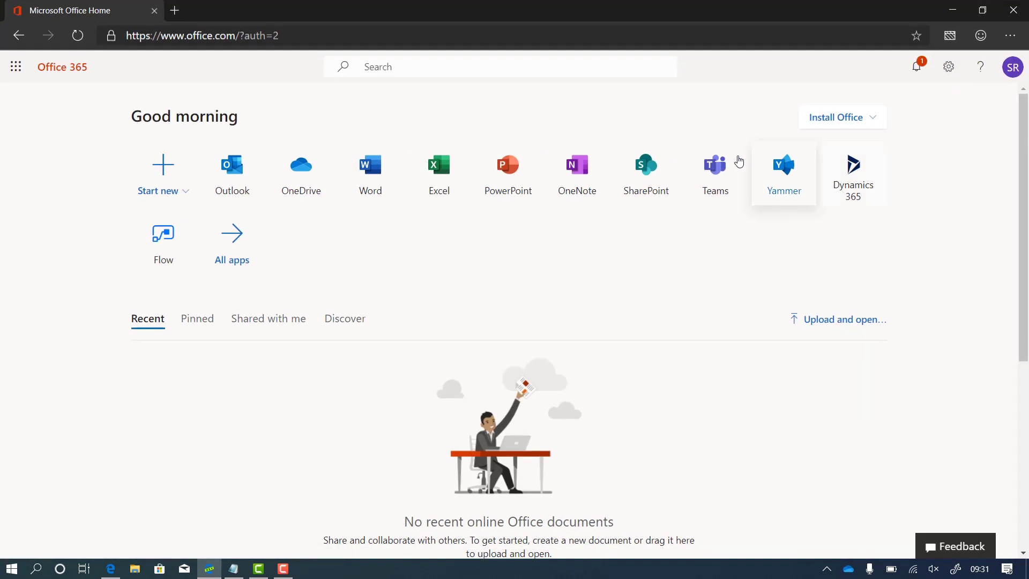
# Open Microsoft Teams and go from the Site Services Team's General channel to the home page of its SharePoint site
pyautogui.click(721, 164)
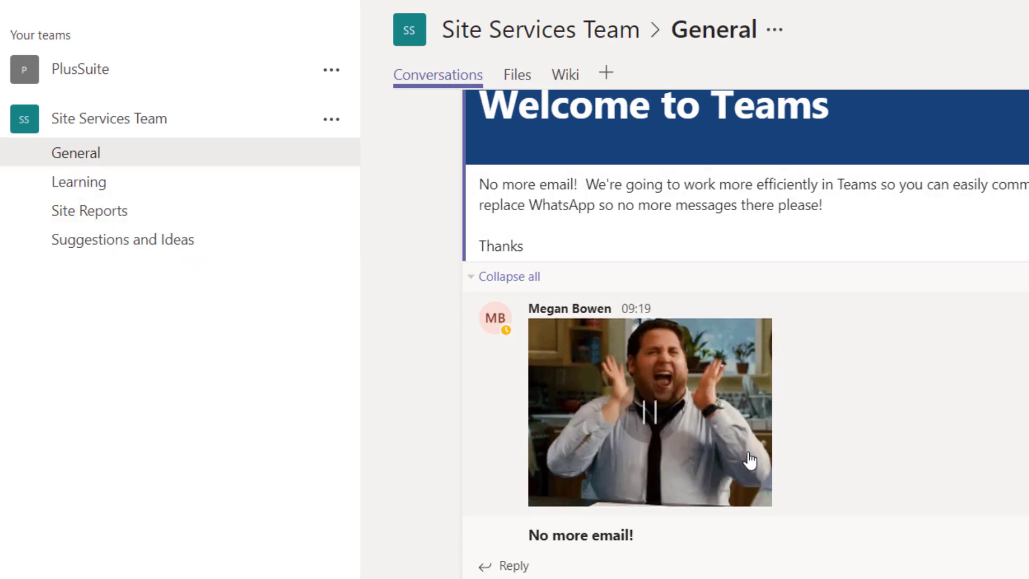
pyautogui.scroll(1, 604, 536)
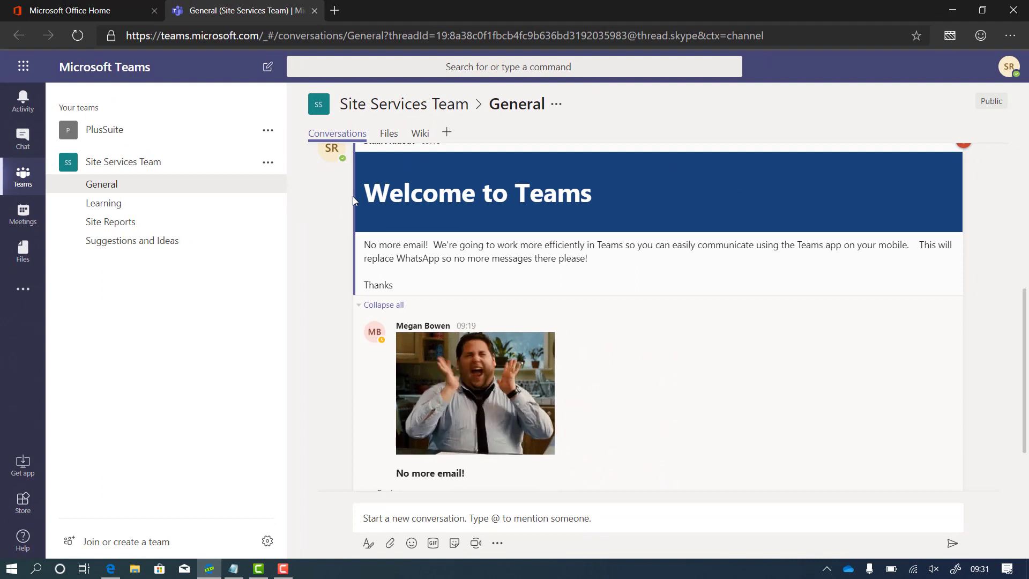
pyautogui.click(556, 105)
pyautogui.click(599, 229)
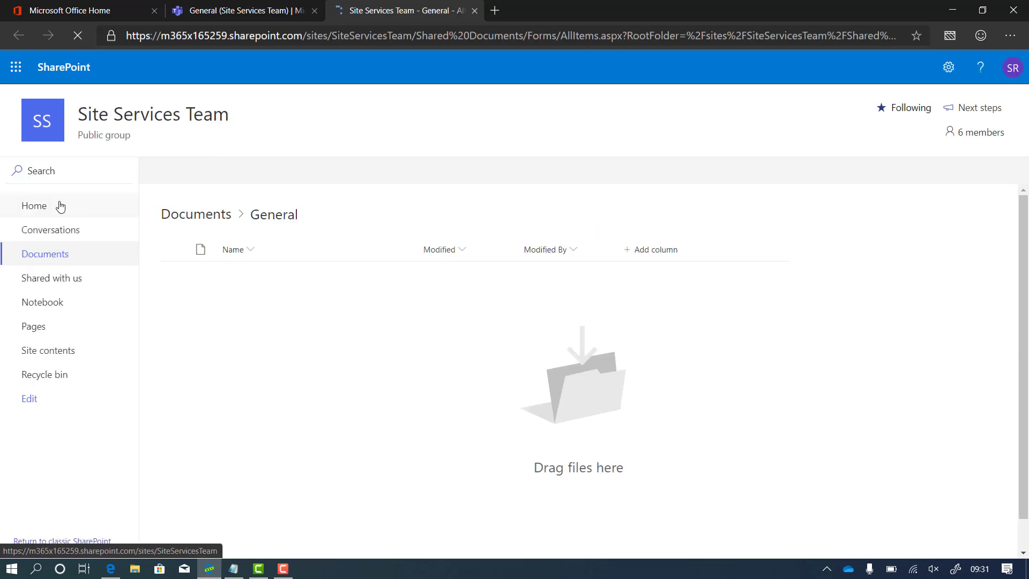
pyautogui.click(33, 206)
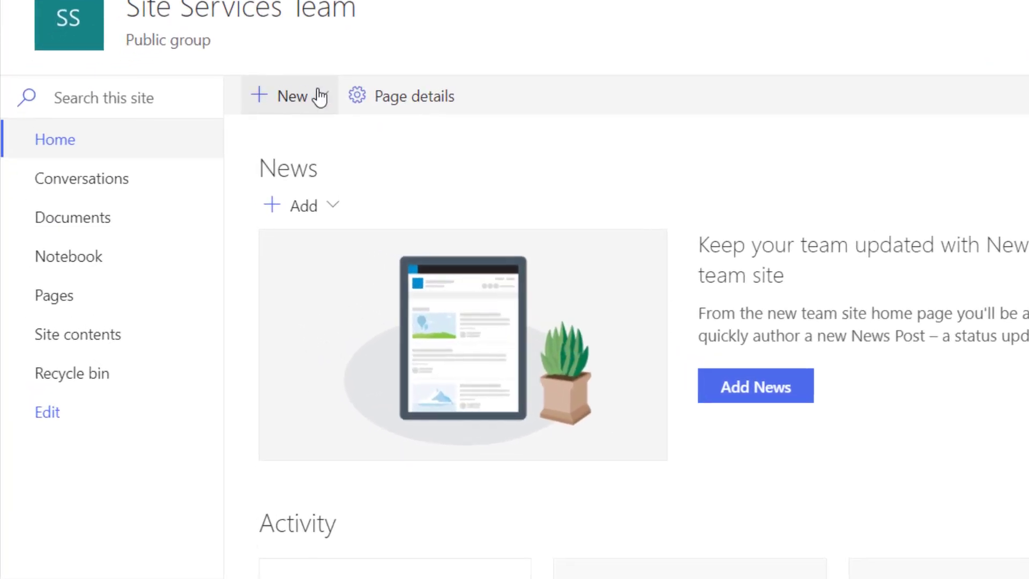
# Create a new list named Jobs on the Site Services Team site
pyautogui.click(327, 98)
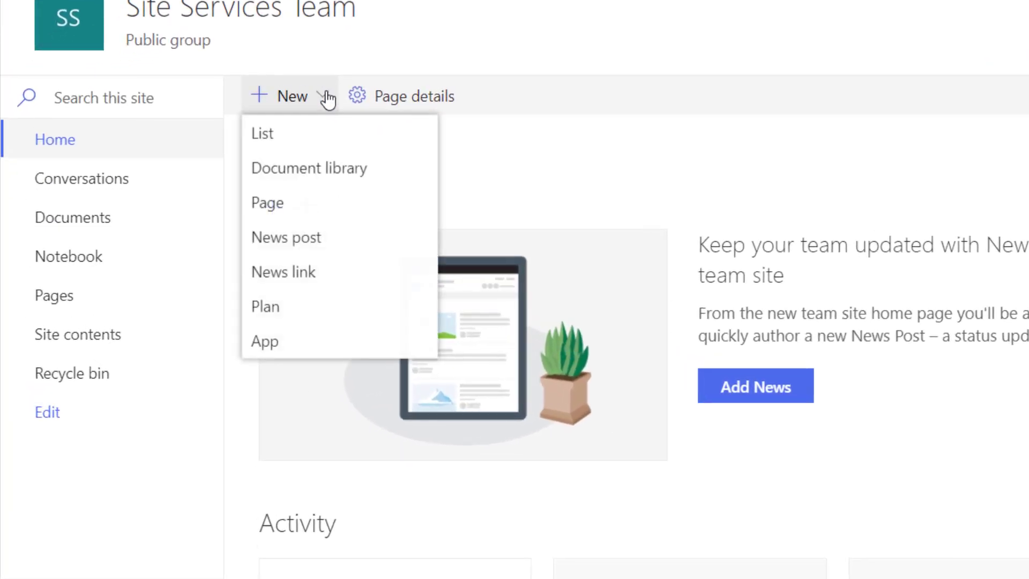
pyautogui.click(270, 134)
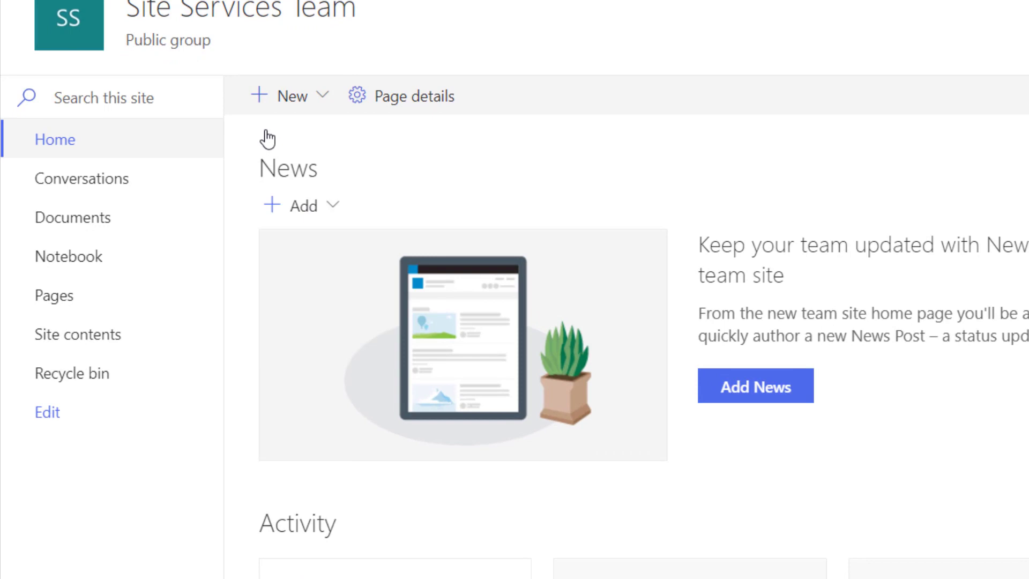
pyautogui.write('Jobs')
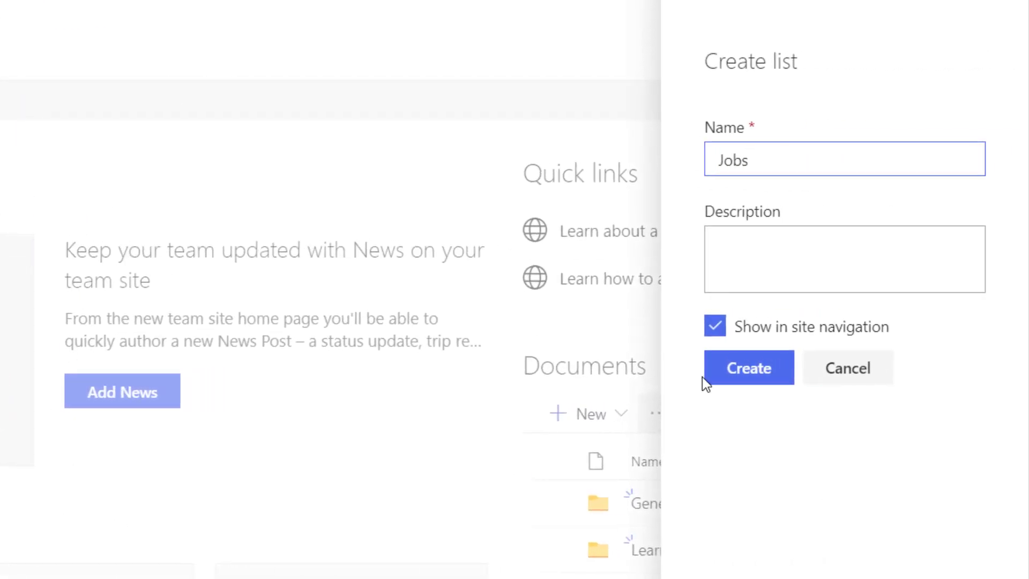
pyautogui.click(749, 377)
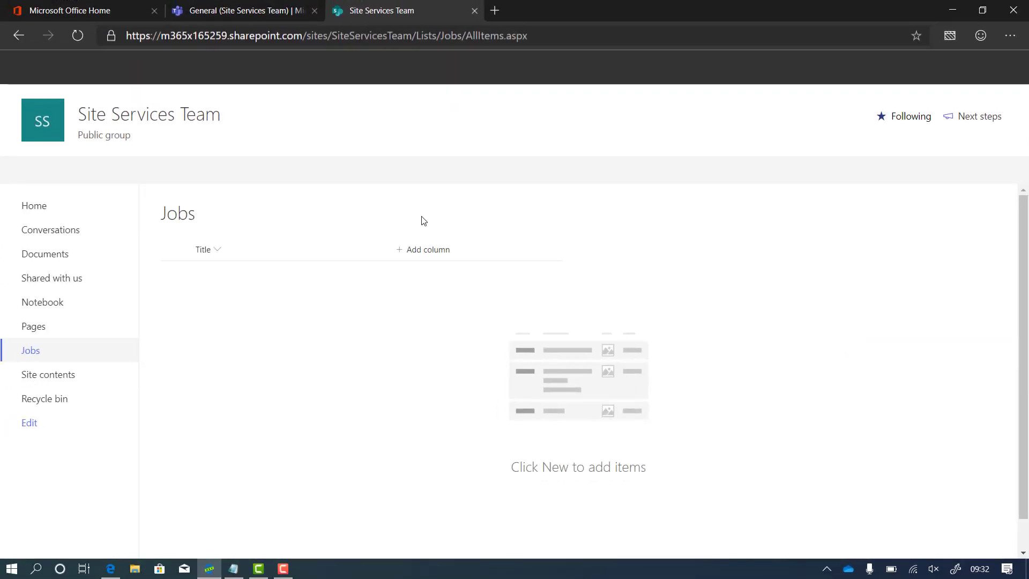
# Add a multiple lines of text column named Description to the Jobs list
pyautogui.click(429, 250)
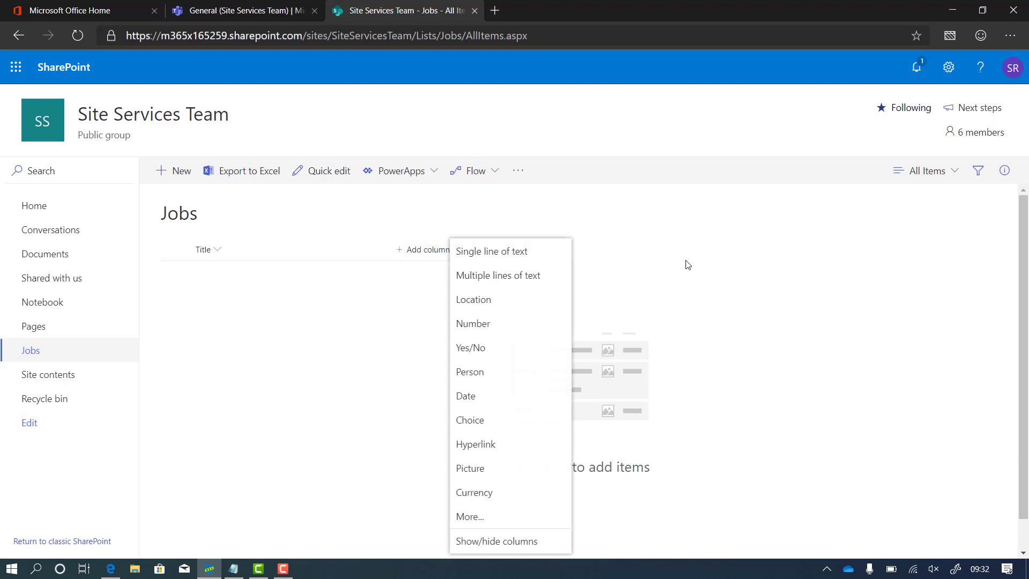
pyautogui.click(487, 282)
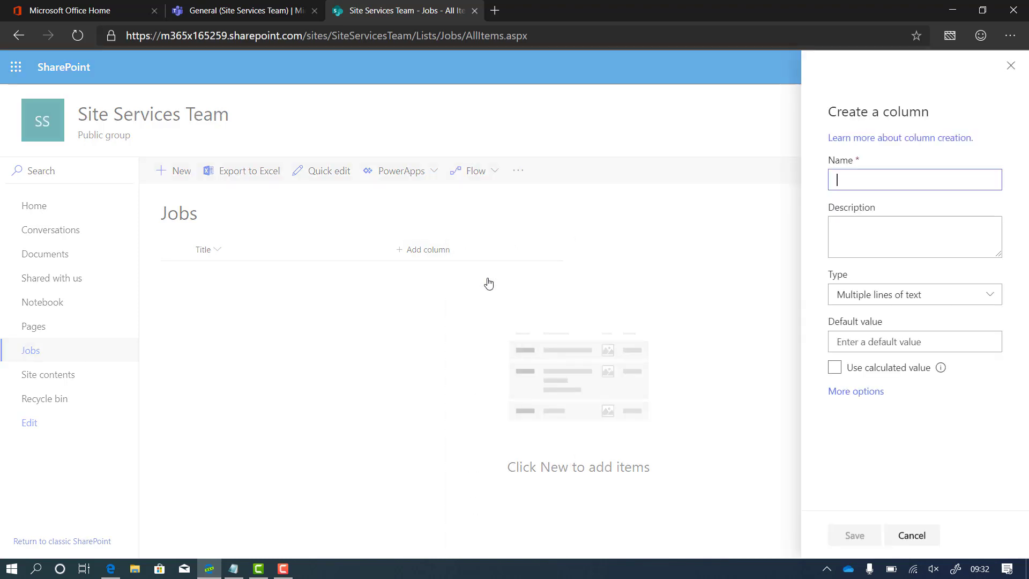
pyautogui.write('Description')
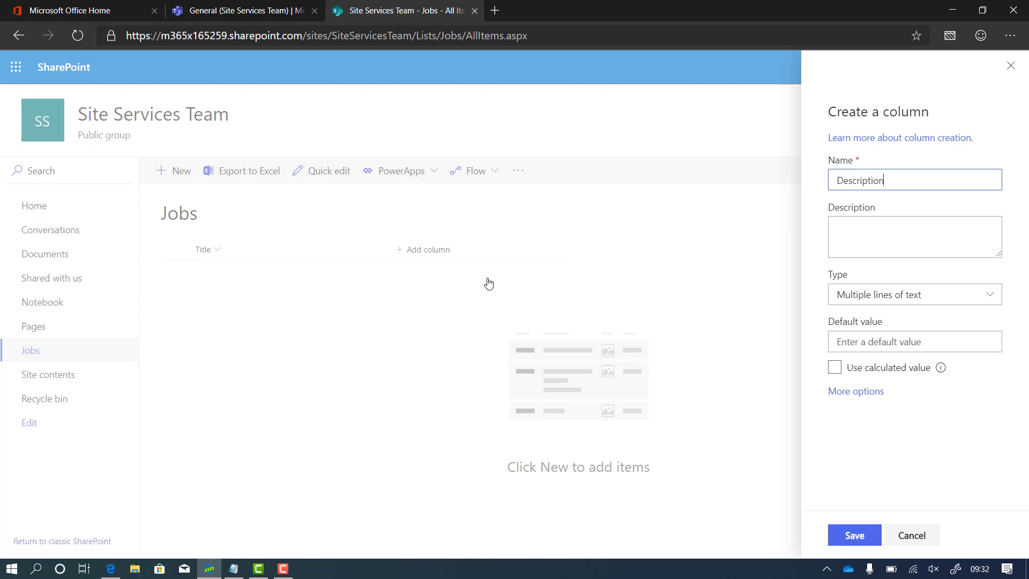
pyautogui.click(851, 541)
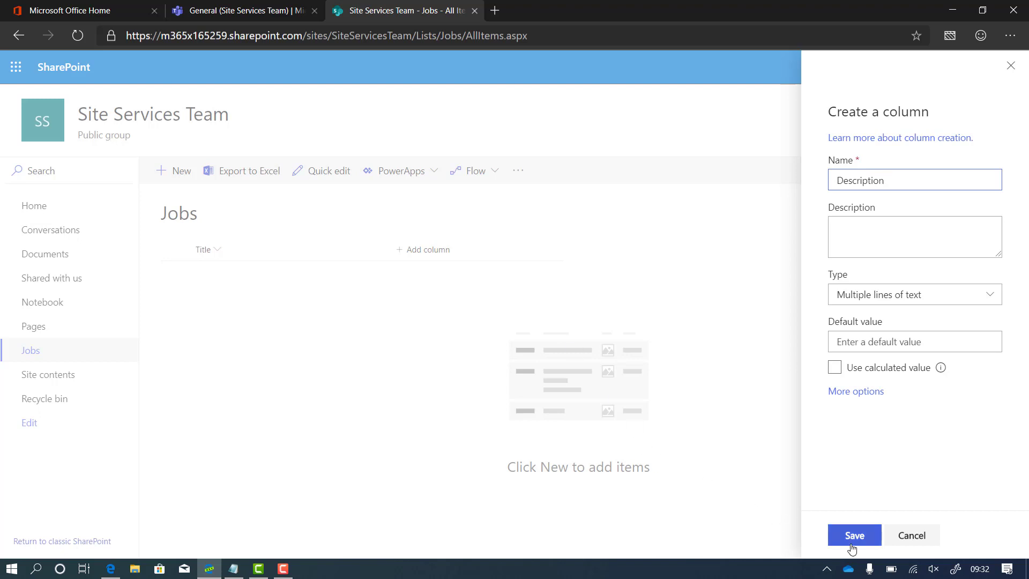
# Add a date column named Reported Date to the Jobs list
pyautogui.click(516, 250)
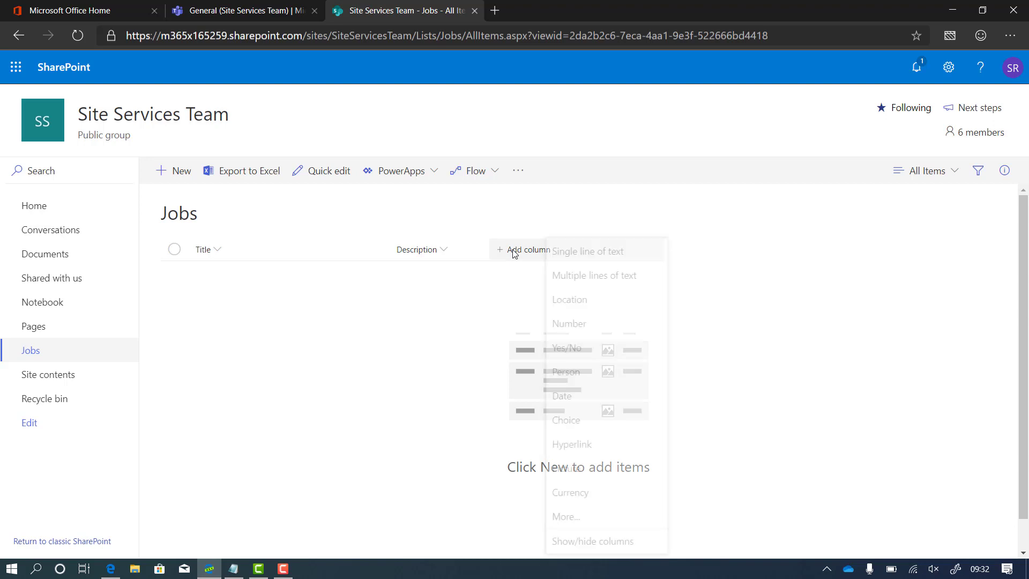
pyautogui.click(569, 396)
pyautogui.write('R')
pyautogui.press('BackSpace')
pyautogui.write('Reported Date')
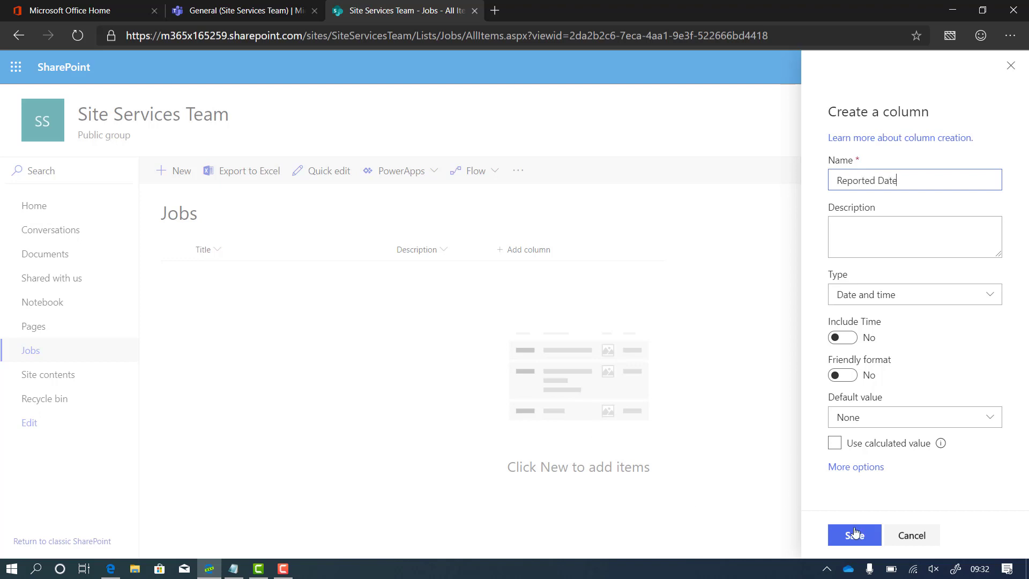
pyautogui.click(854, 535)
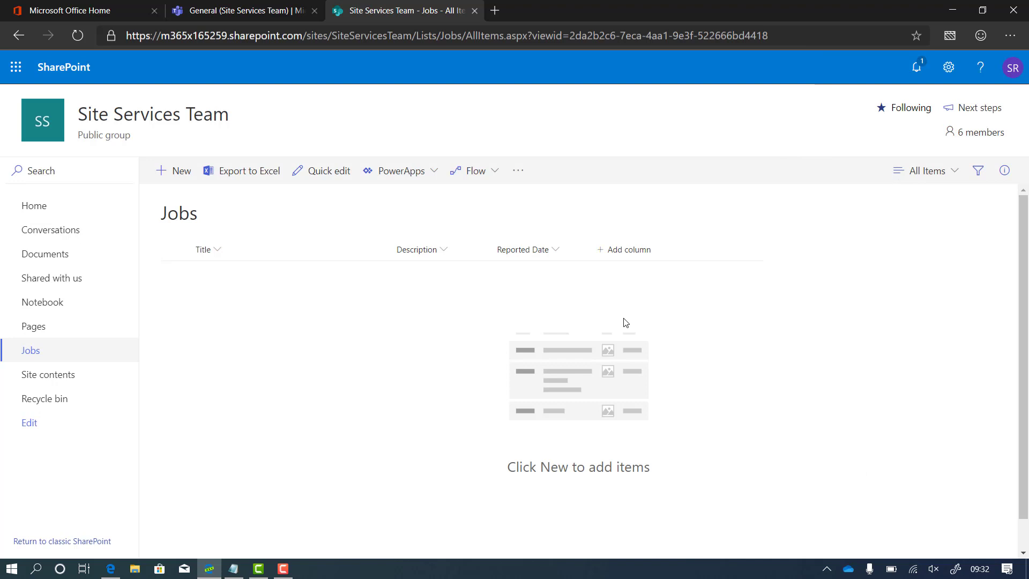
# Add a person column named Reported By to the Jobs list
pyautogui.click(625, 250)
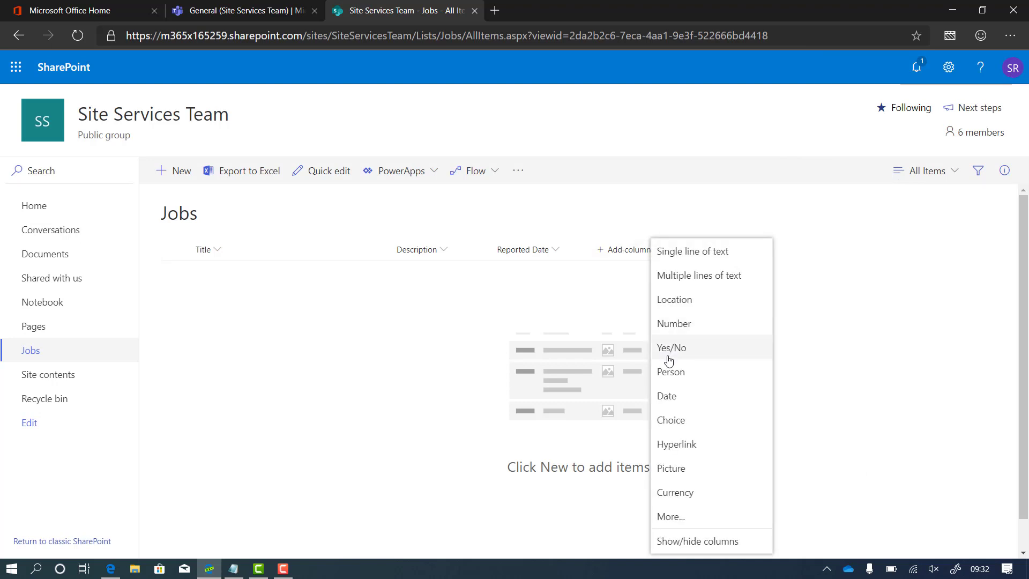
pyautogui.click(672, 373)
pyautogui.write('Reported By')
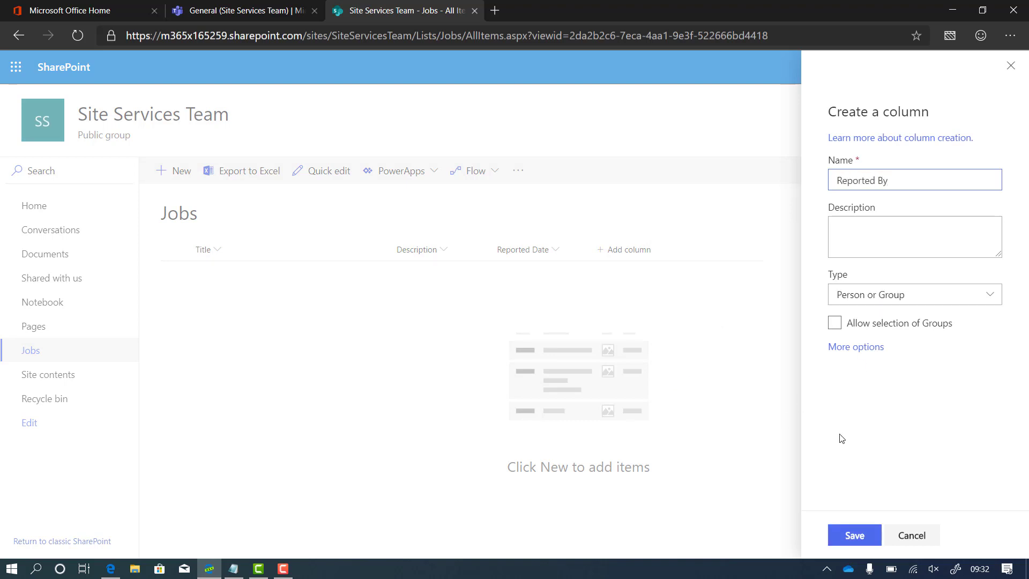
pyautogui.click(841, 534)
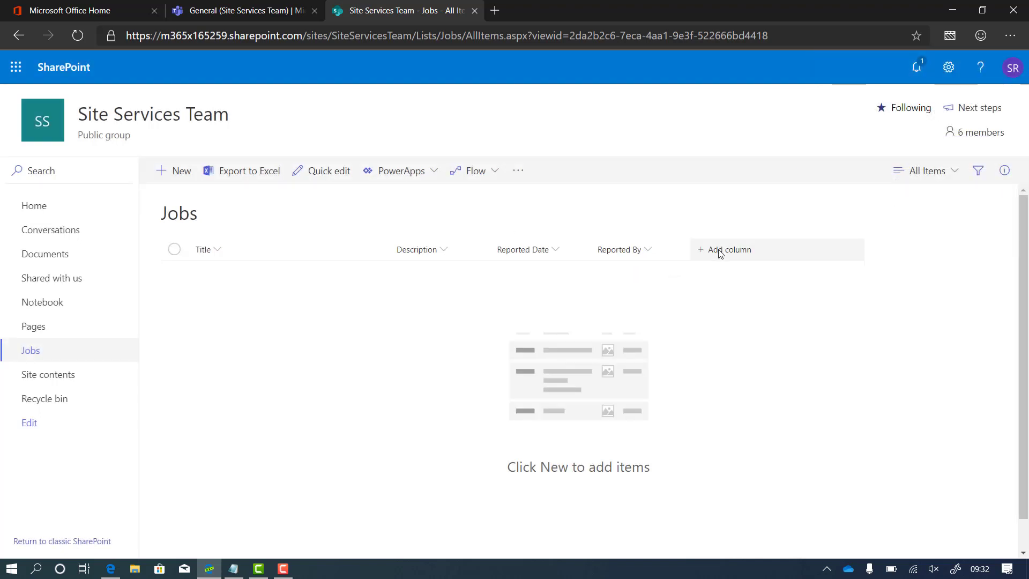
# Add a choice column named Criticality to the Jobs list with the choices Sev 1, Sev 2 and Sev 3
pyautogui.click(721, 255)
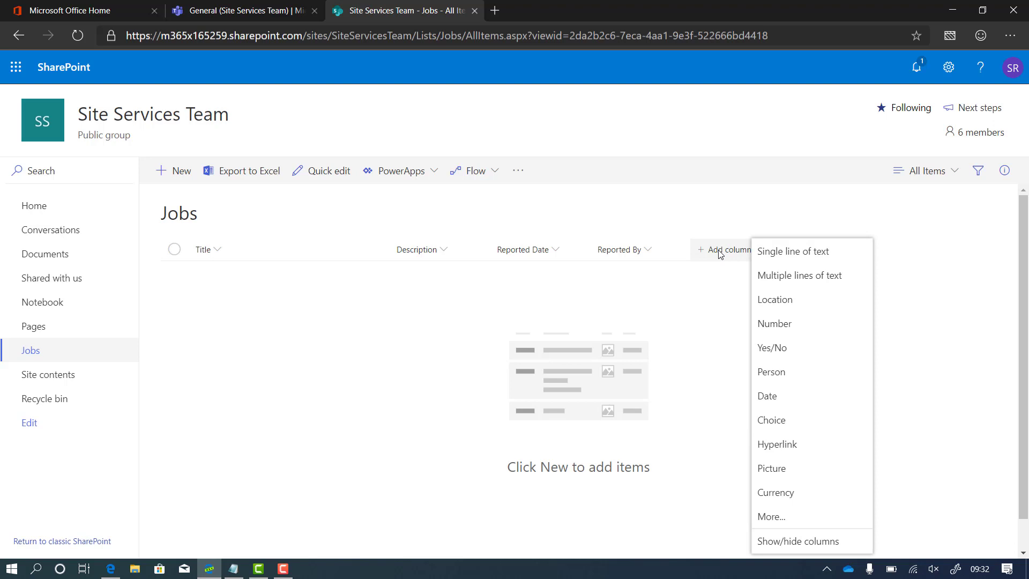
pyautogui.click(772, 421)
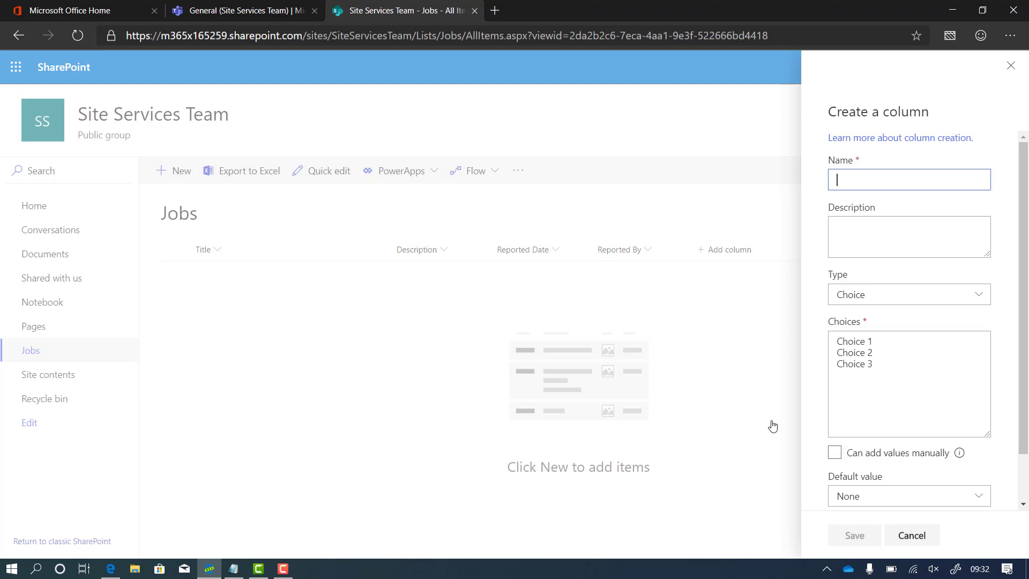
pyautogui.write('Criticality')
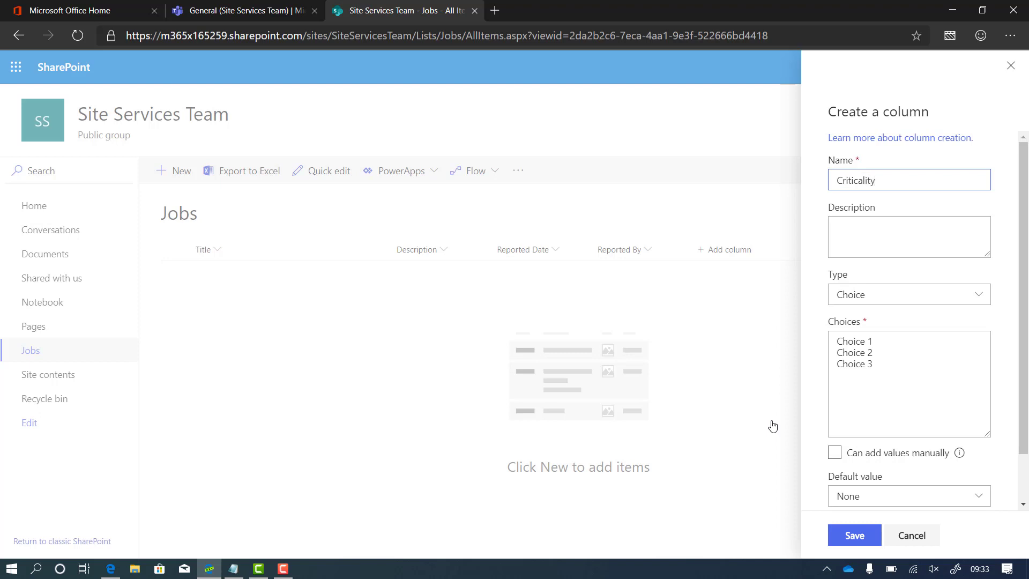
pyautogui.click(908, 402)
pyautogui.hotkey('ctrl', 'a')
pyautogui.write('S')
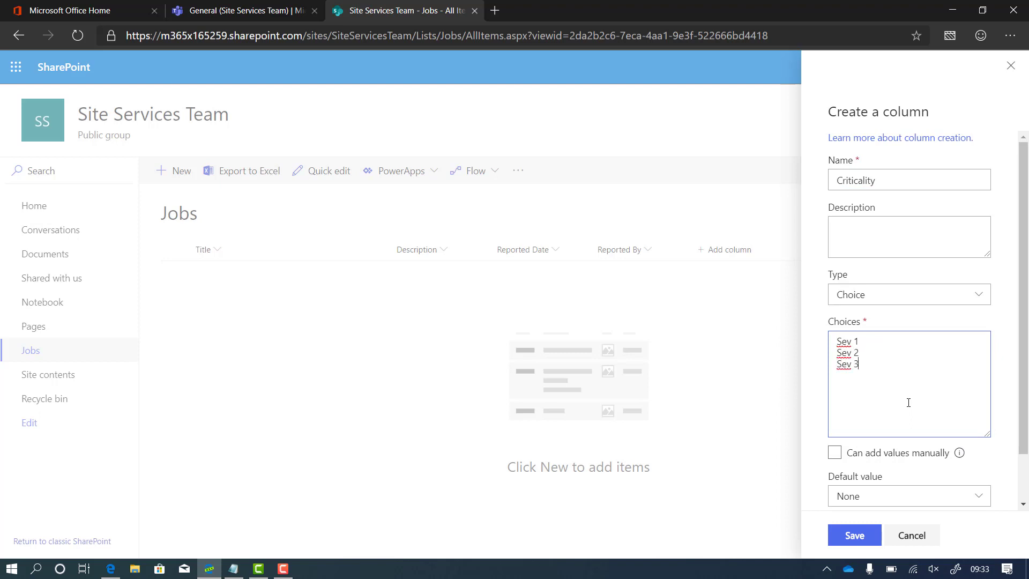
pyautogui.click(855, 536)
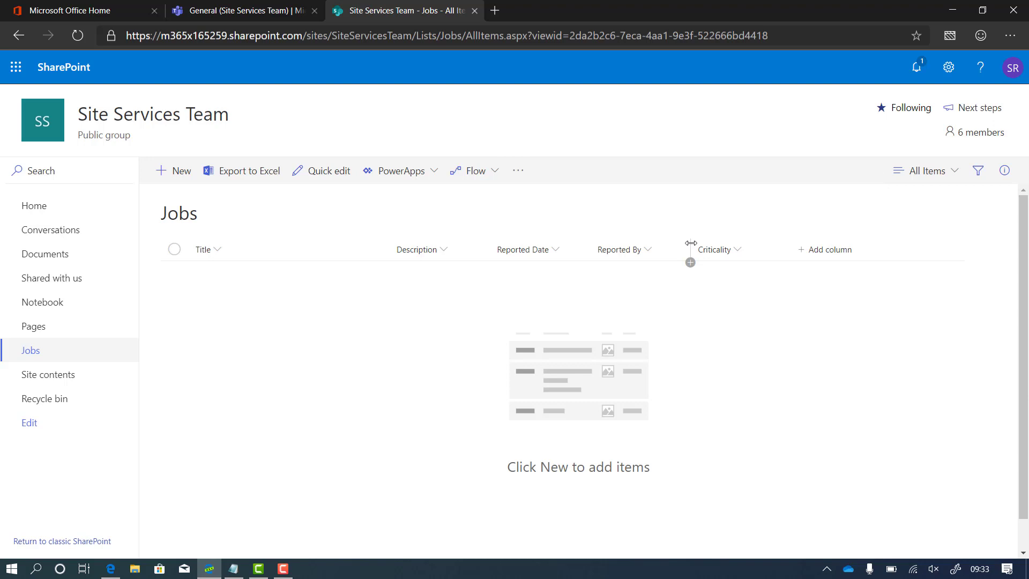
# Create choice column Location: Building 1 Floor 1, Building 1 Floor 2, Building 2 Floor 1, Building 3 Floor 1, Building 3 Floor 2, Canteen, Reception, Car Park
pyautogui.click(839, 256)
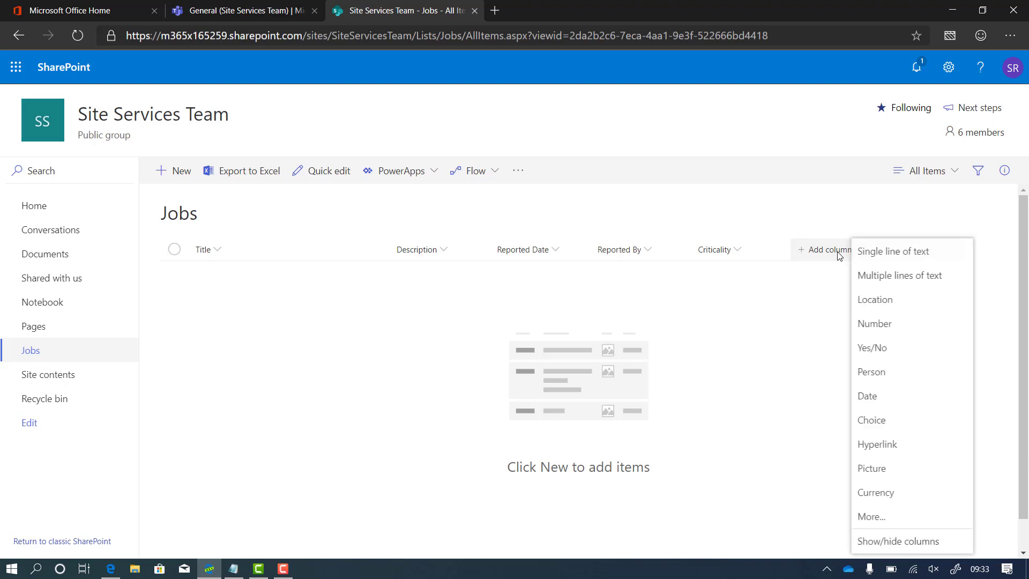
pyautogui.click(886, 420)
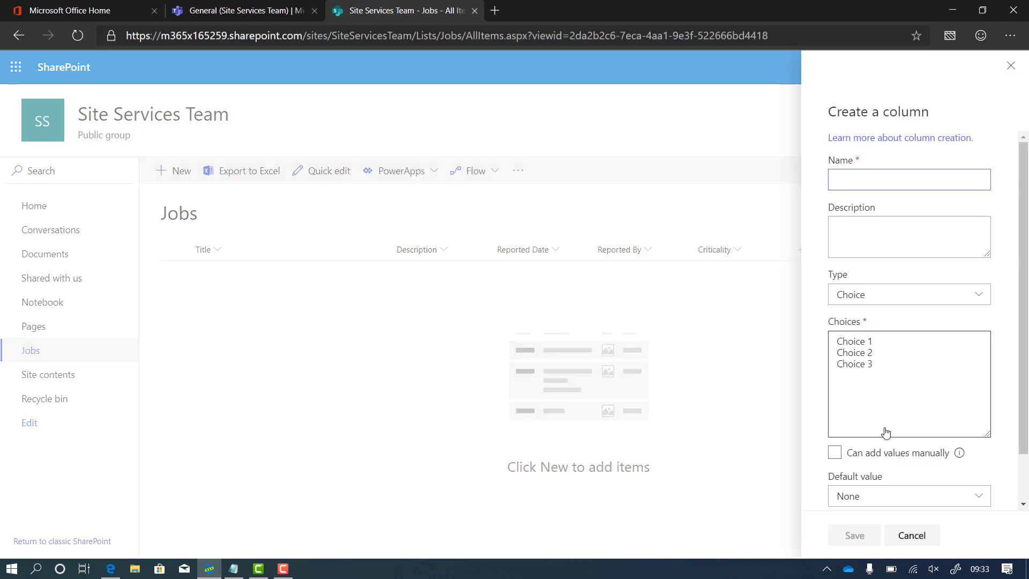
pyautogui.write('Location')
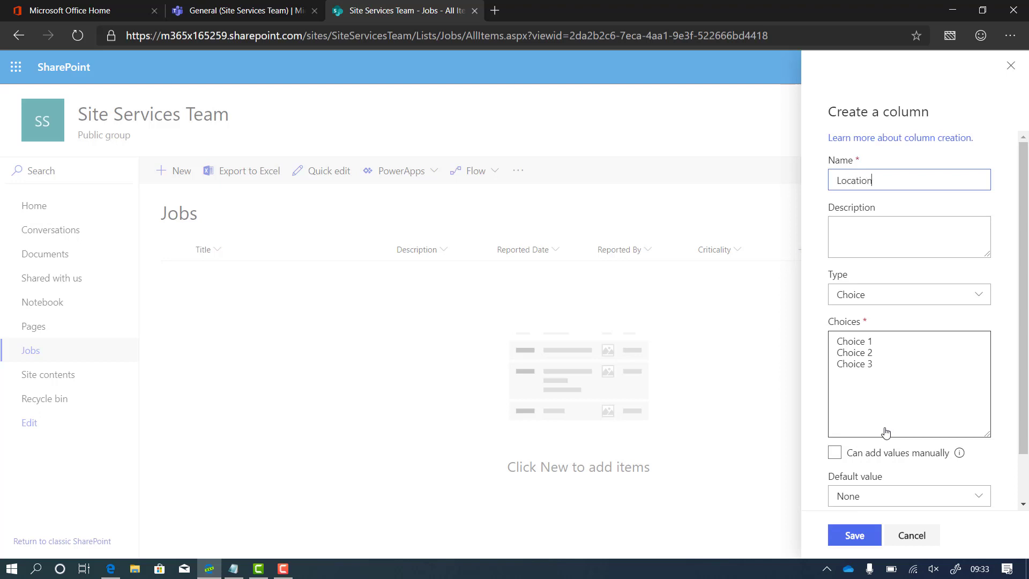
pyautogui.click(886, 402)
pyautogui.hotkey('ctrl', 'a')
pyautogui.write('Building 1 Floor 1 Building 1 Floor 2 Building 2 Floor 1 Building 3 Floor 1 Building 3 Floor 2 Canteen Reception Car Park')
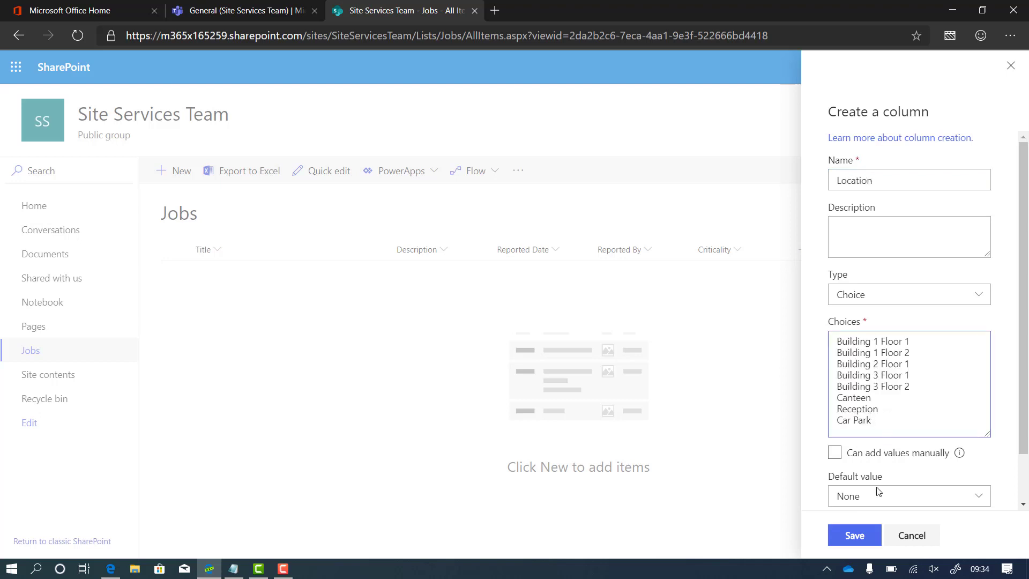
pyautogui.click(859, 538)
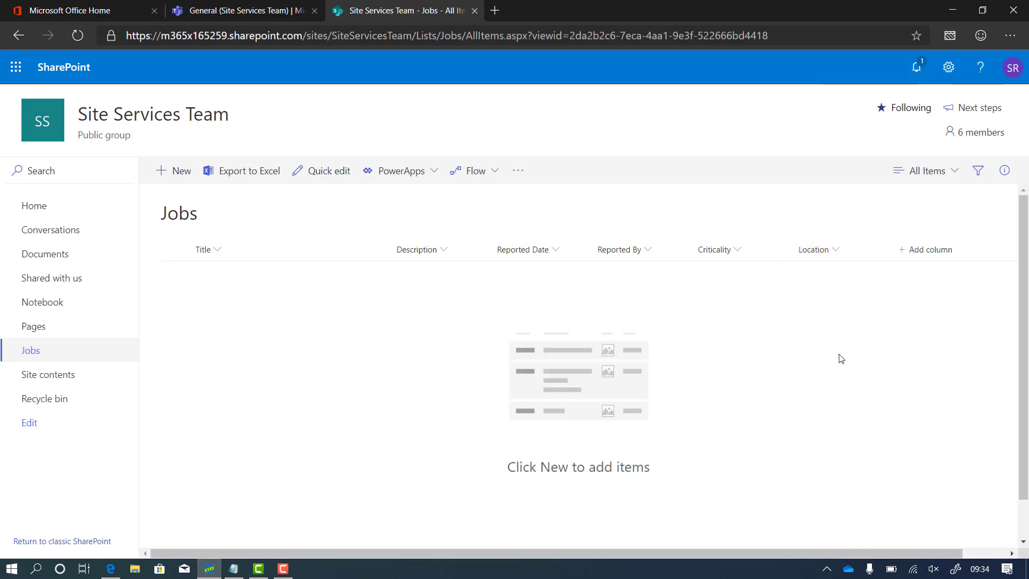
# Review all fields of the new item form for the Jobs list, and close it without saving
pyautogui.click(166, 172)
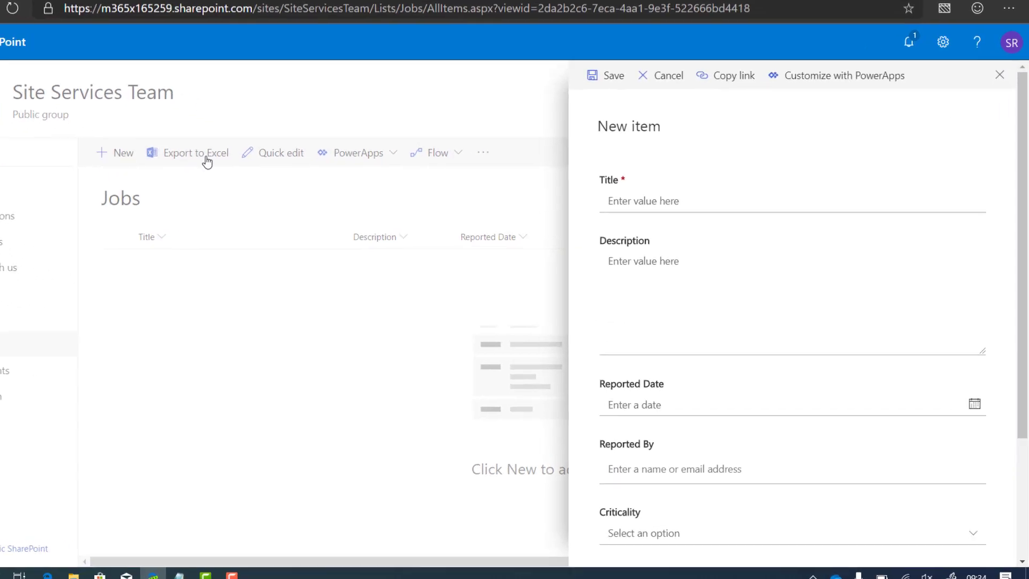
pyautogui.scroll(-3, 665, 316)
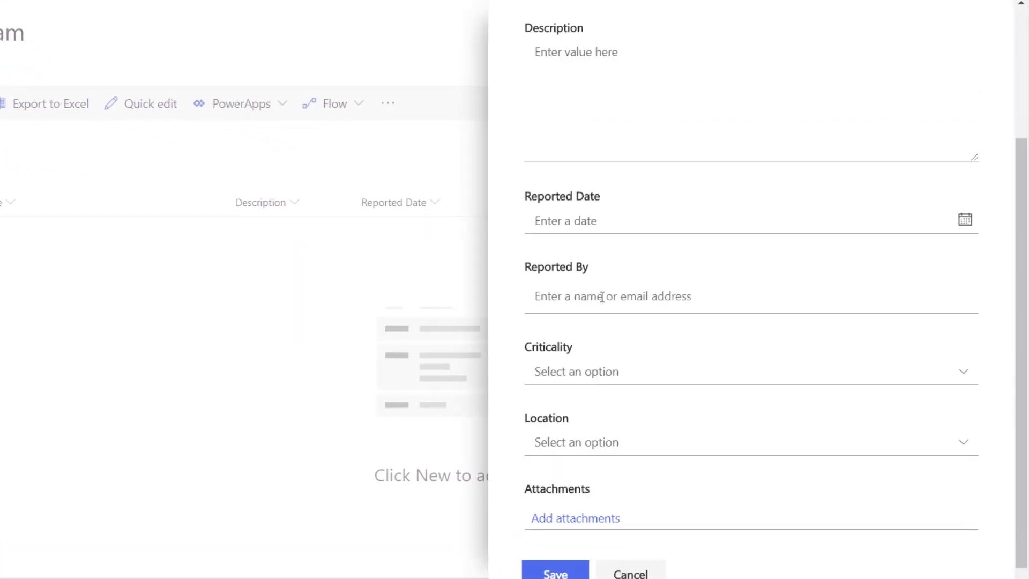
pyautogui.scroll(4, 602, 296)
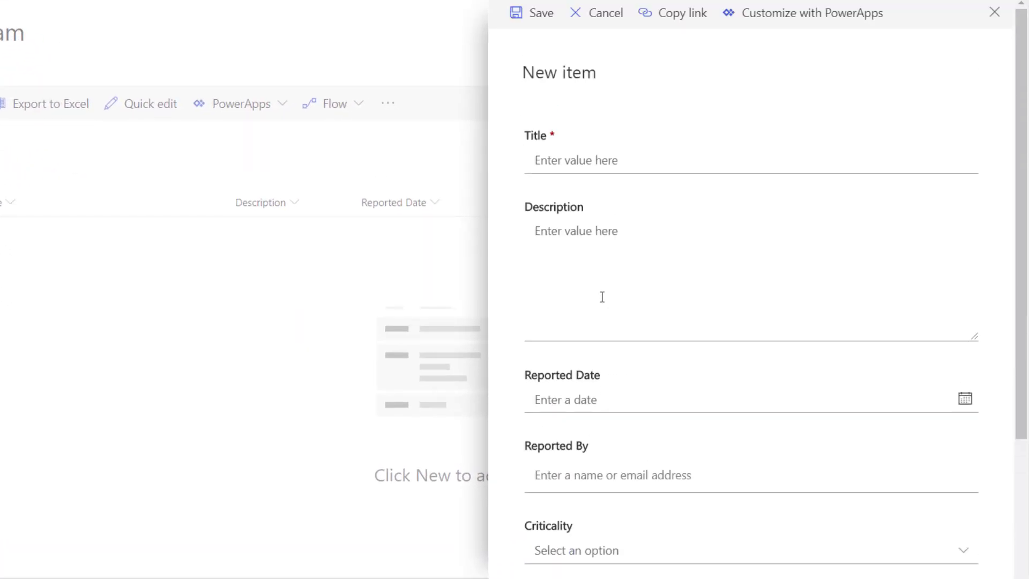
pyautogui.scroll(-2, 602, 297)
pyautogui.scroll(-1, 684, 507)
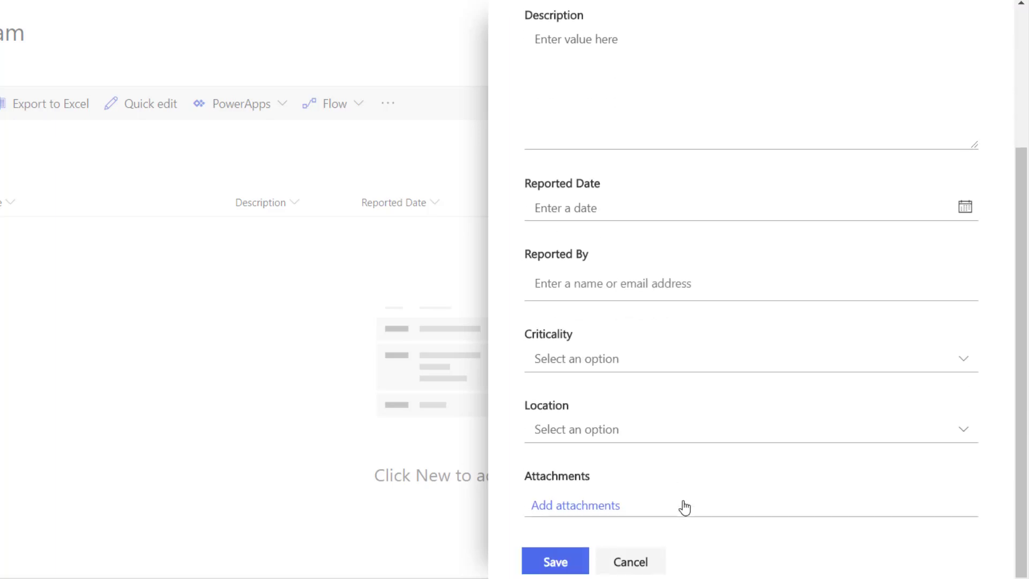
pyautogui.click(641, 565)
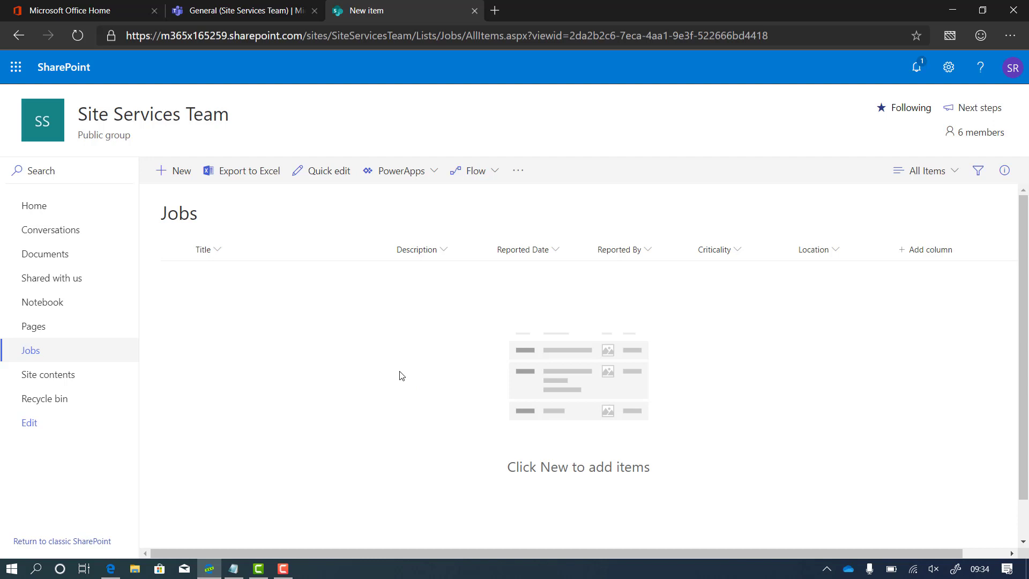
# Return to the Office 365 home page and open PowerApps from the full list of apps
pyautogui.click(83, 14)
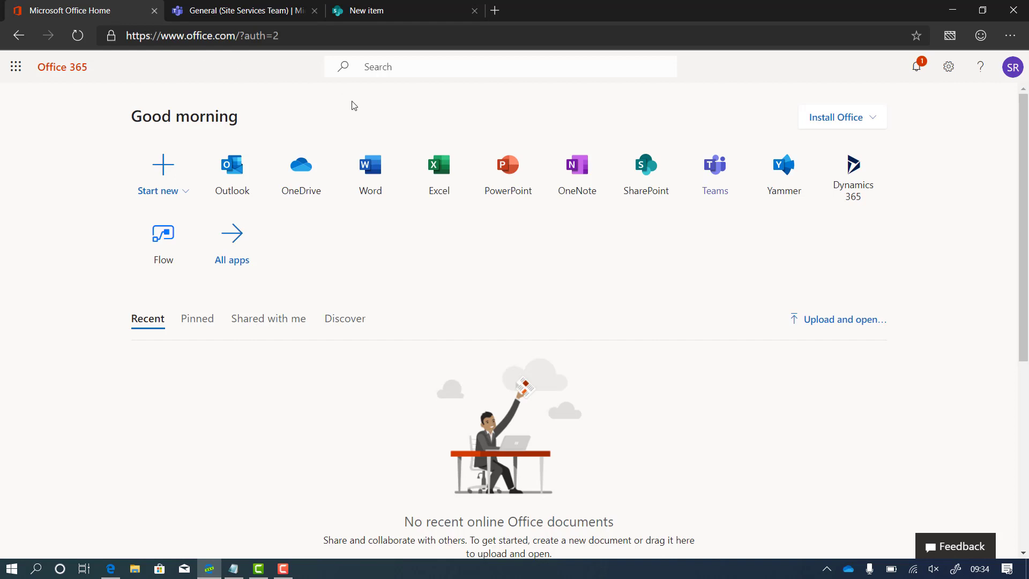
pyautogui.click(239, 250)
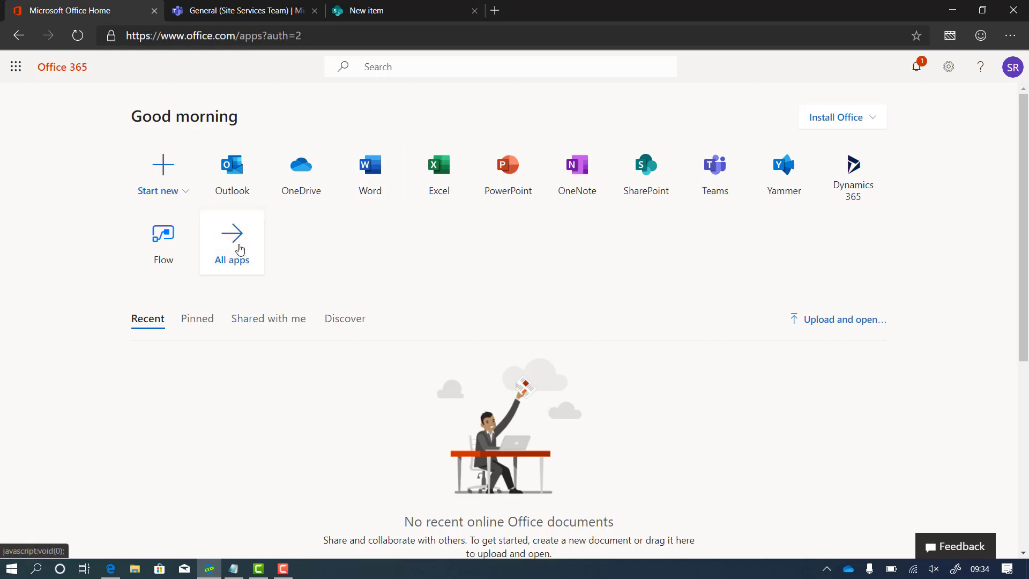
pyautogui.scroll(-1, 303, 374)
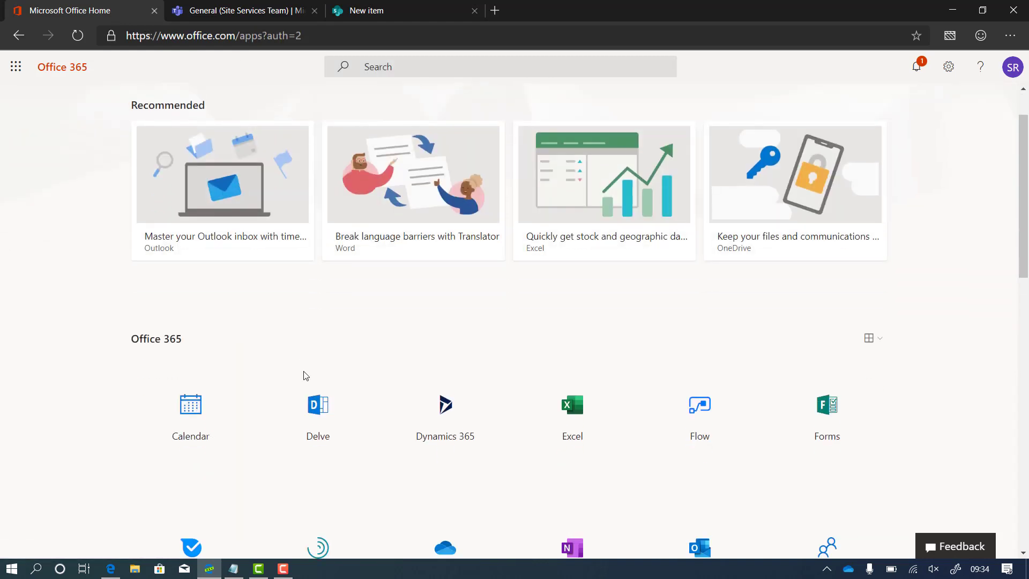
pyautogui.scroll(-4, 303, 374)
pyautogui.scroll(-3, 306, 375)
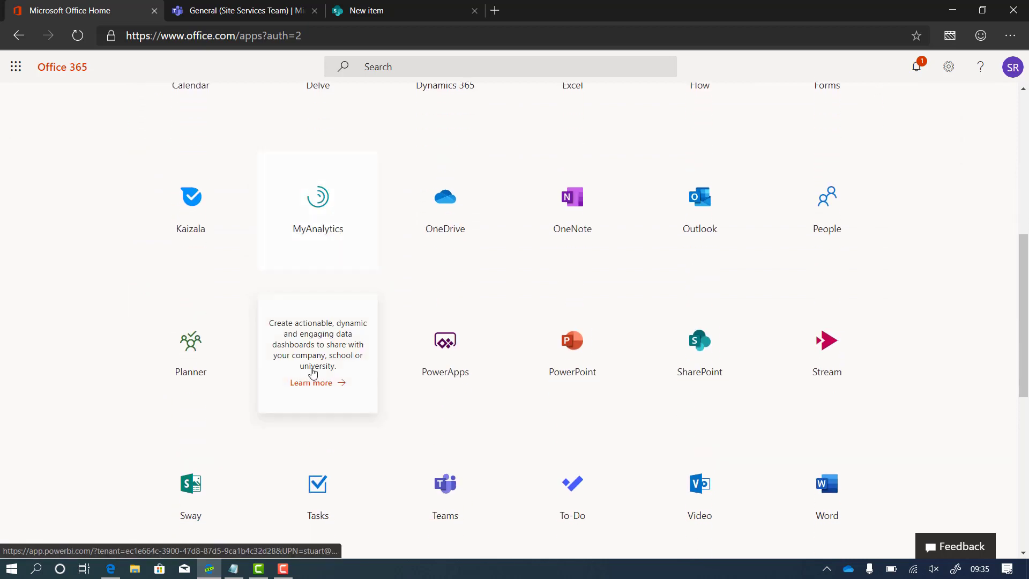
pyautogui.click(450, 356)
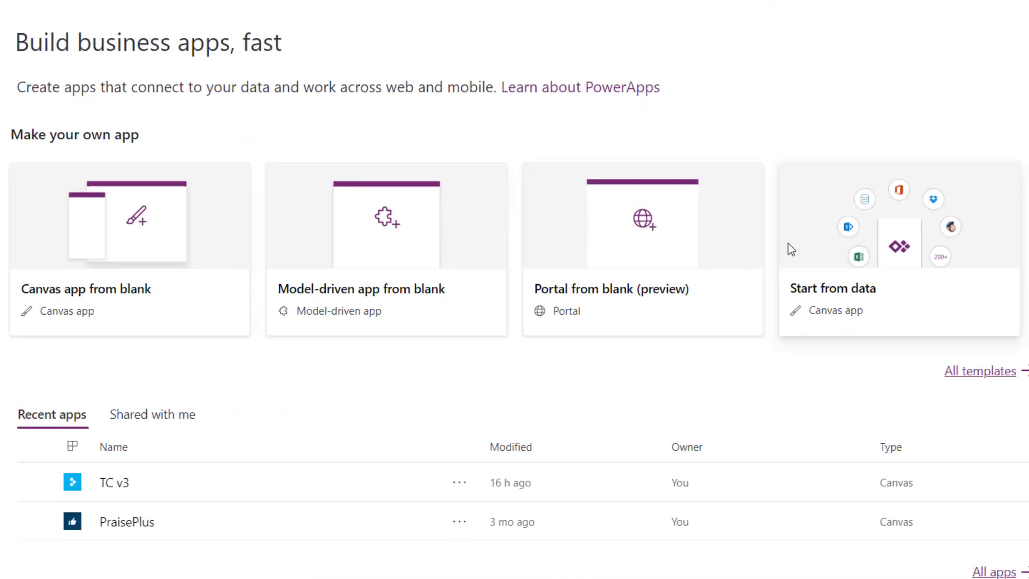
# Create a phone-layout canvas app from the SharePoint list Jobs on the Site Services Team site, skipping the welcome message
pyautogui.click(870, 300)
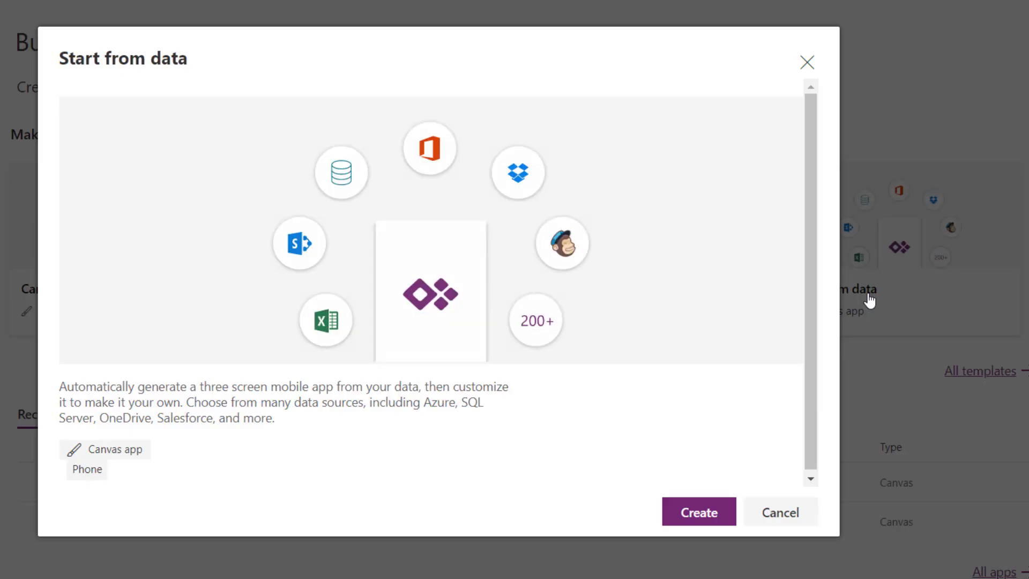
pyautogui.click(699, 512)
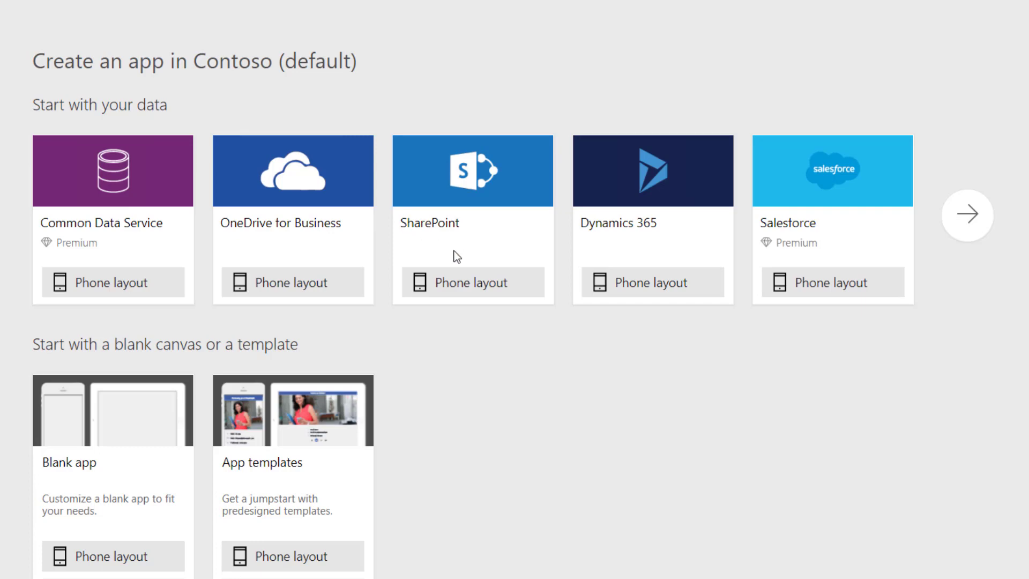
pyautogui.click(464, 289)
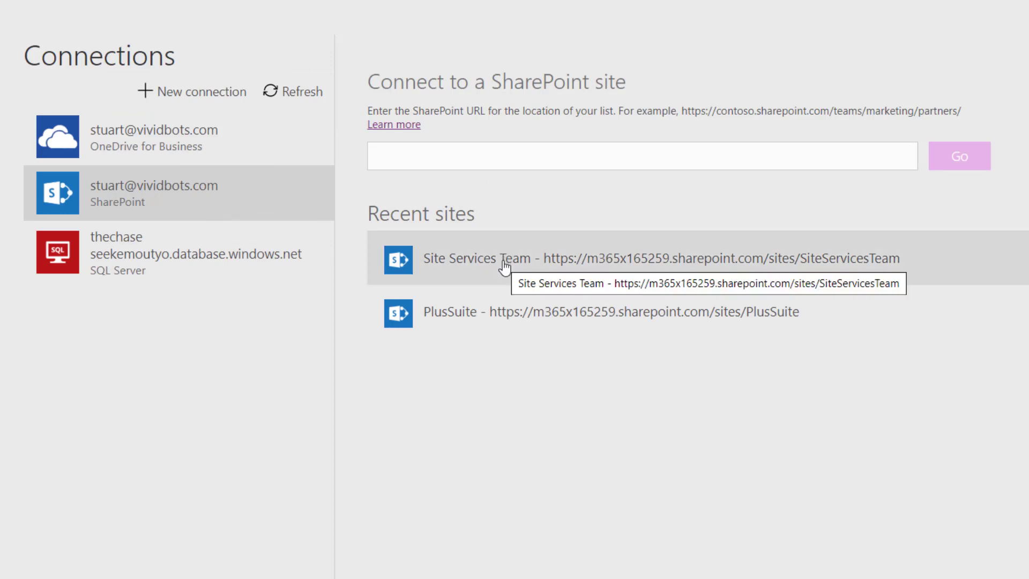
pyautogui.click(539, 266)
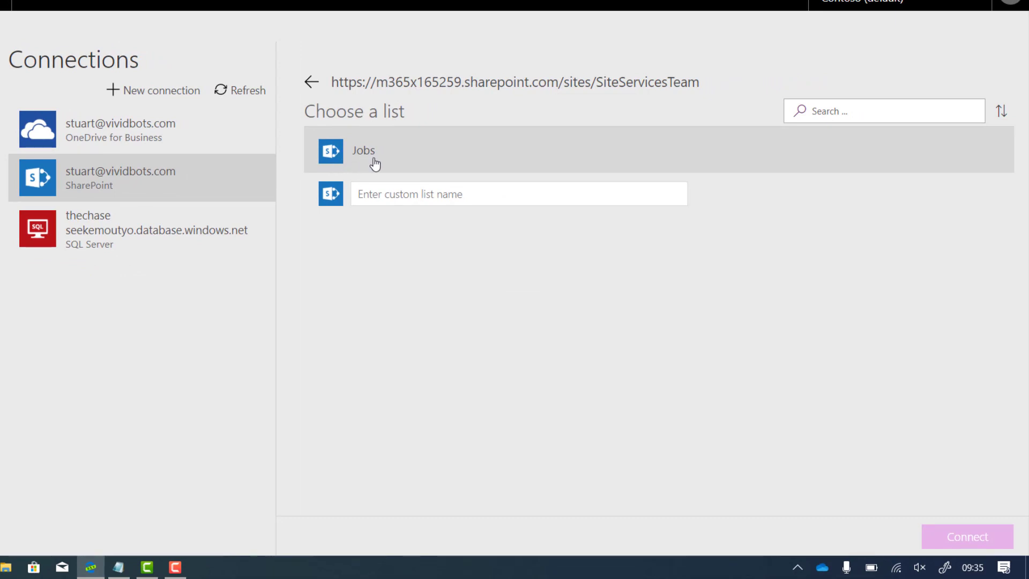
pyautogui.click(374, 161)
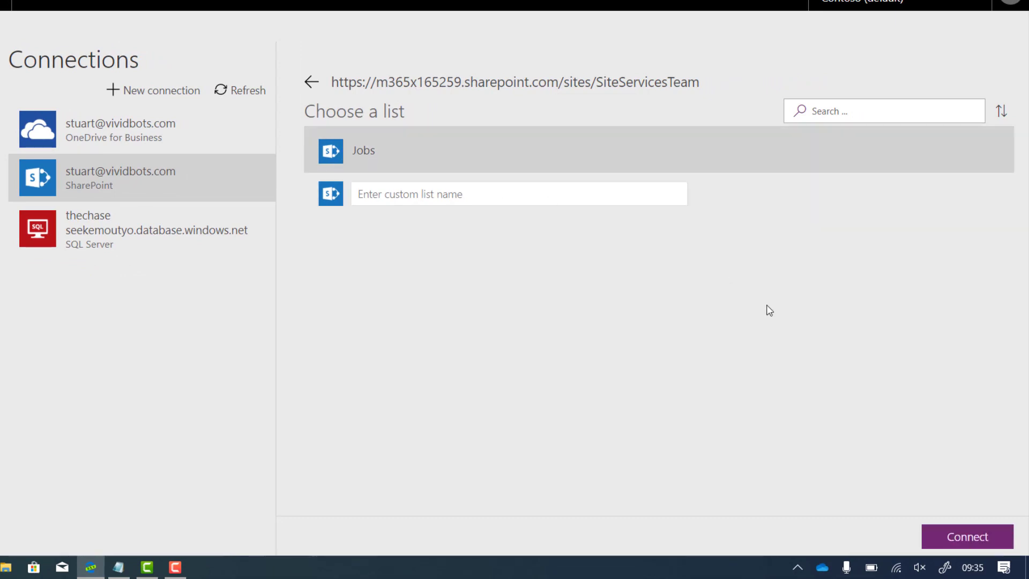
pyautogui.click(945, 537)
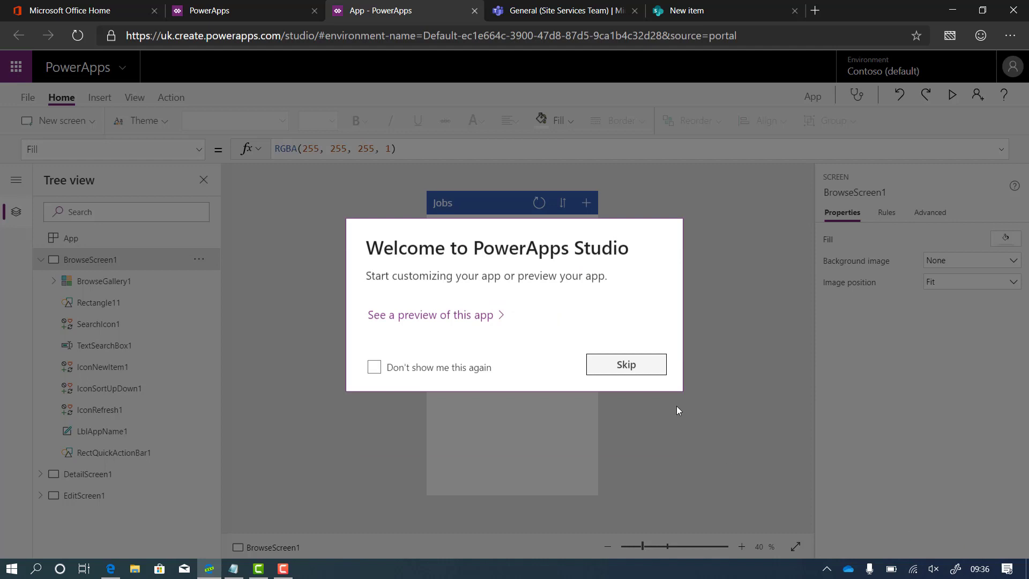
pyautogui.click(626, 365)
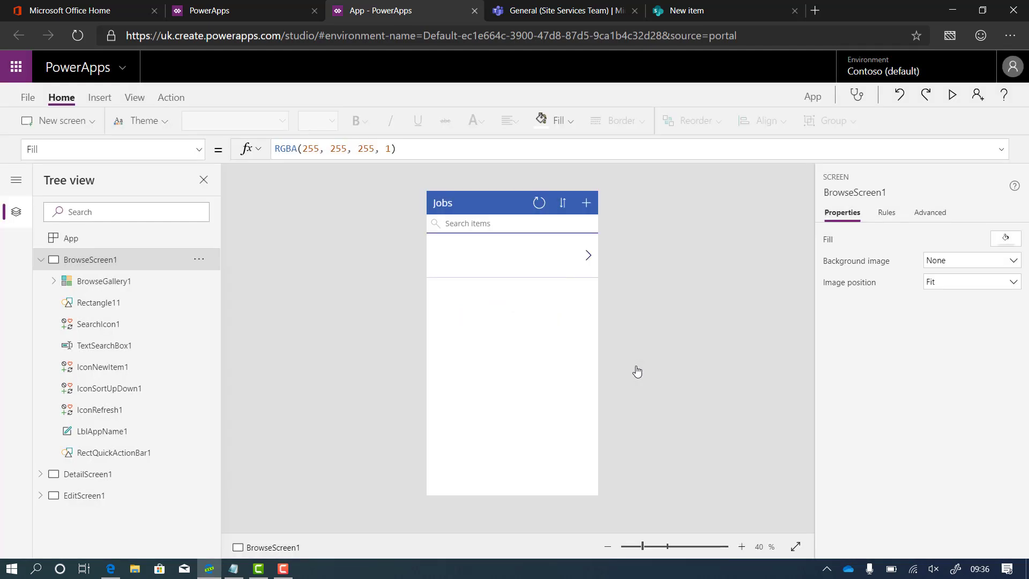
# Preview the app and start a new job titled "Door Creaking" with the description "The office door is creaking when you open it"
pyautogui.click(954, 95)
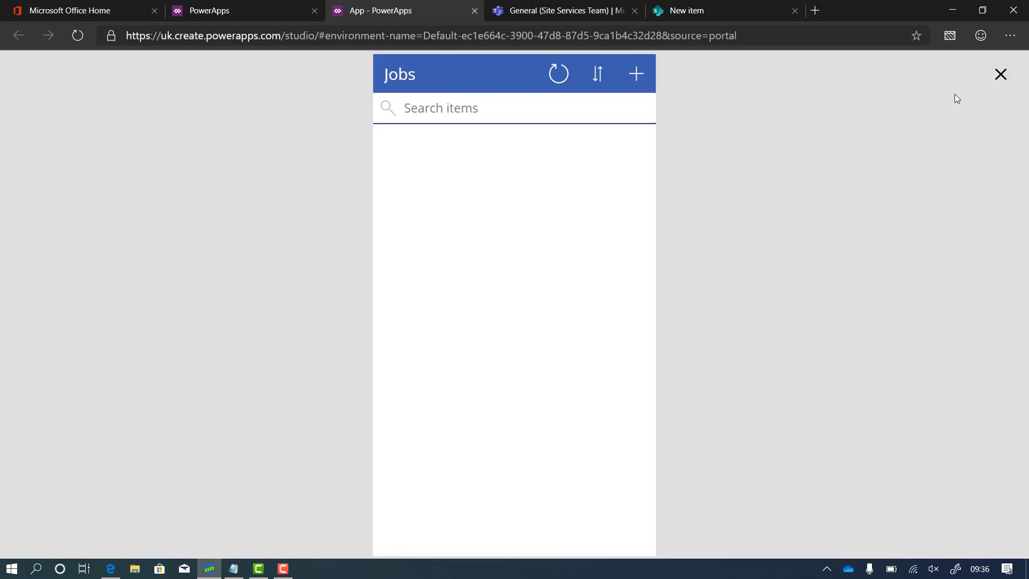
pyautogui.click(638, 74)
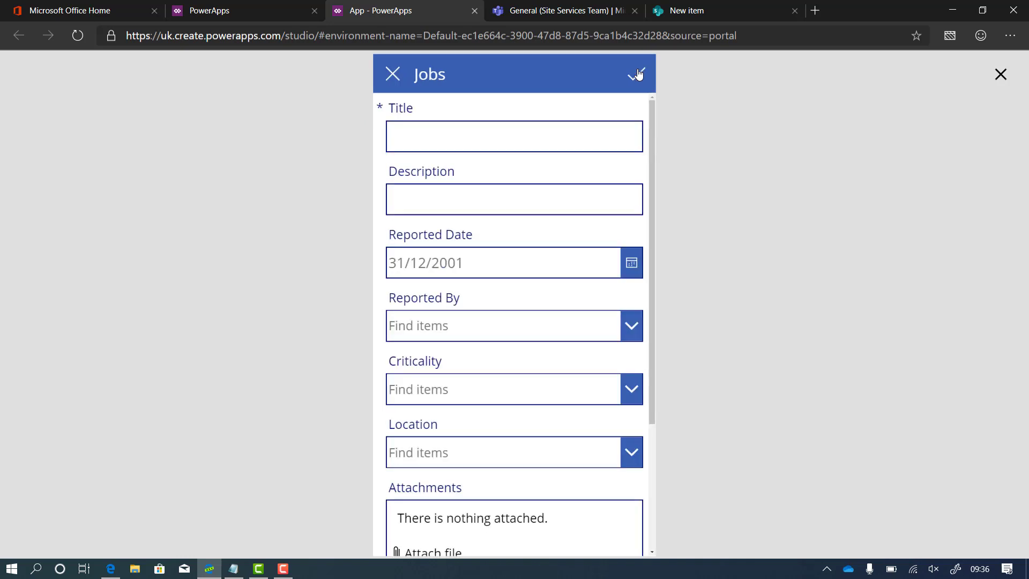
pyautogui.click(416, 131)
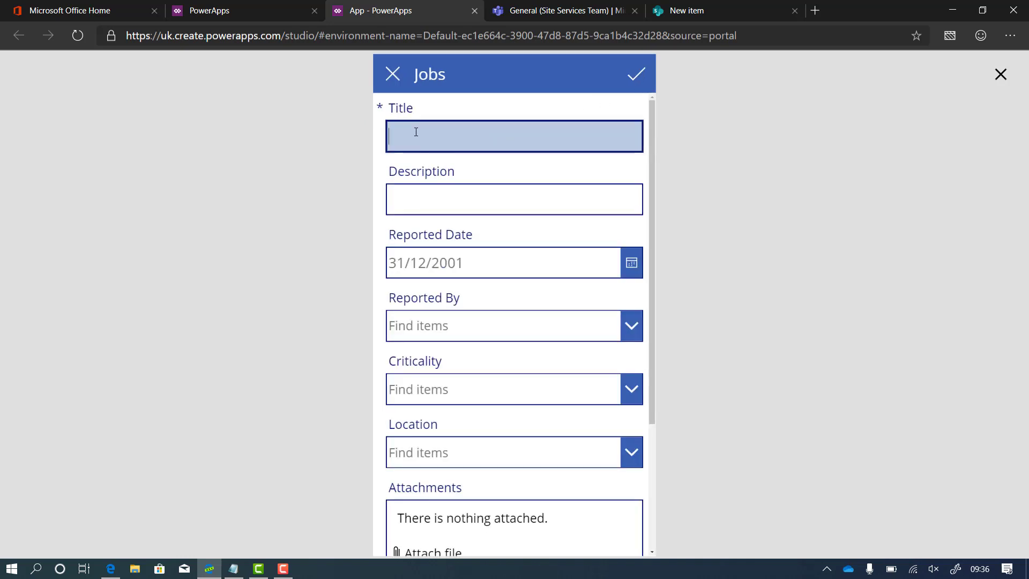
pyautogui.write('Door Creaking')
pyautogui.press('Tab')
pyautogui.write('The ffi')
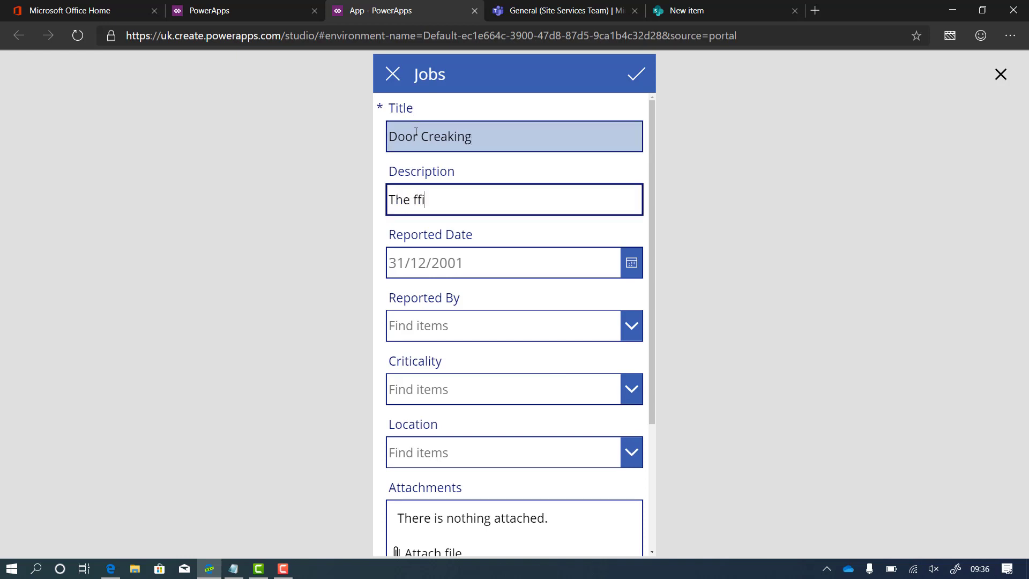
pyautogui.write('coffice door is creaking when you open it')
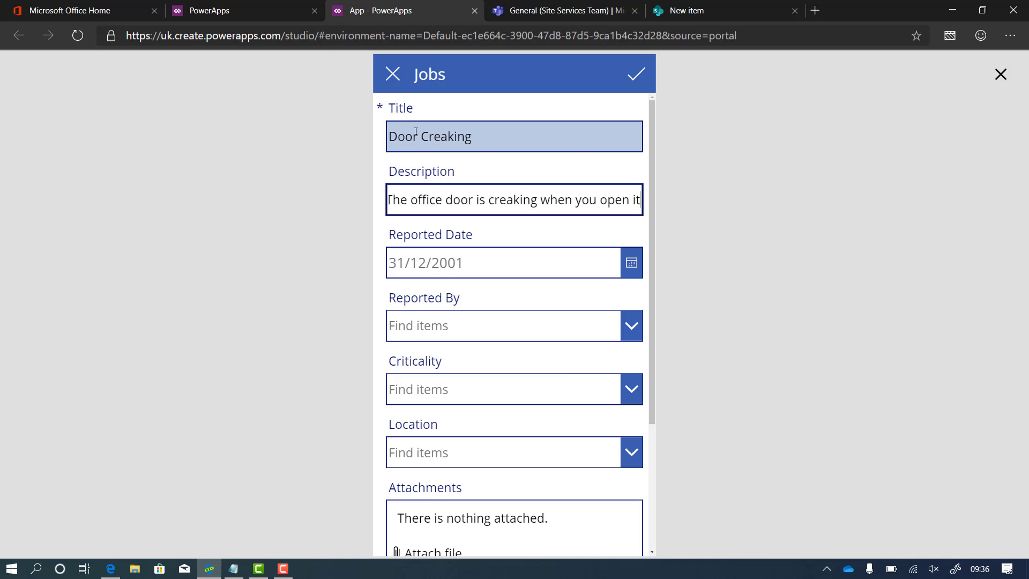
# Set the new job's Reported Date to 27/07/2019 and choose the reporting person in Reported By
pyautogui.click(631, 263)
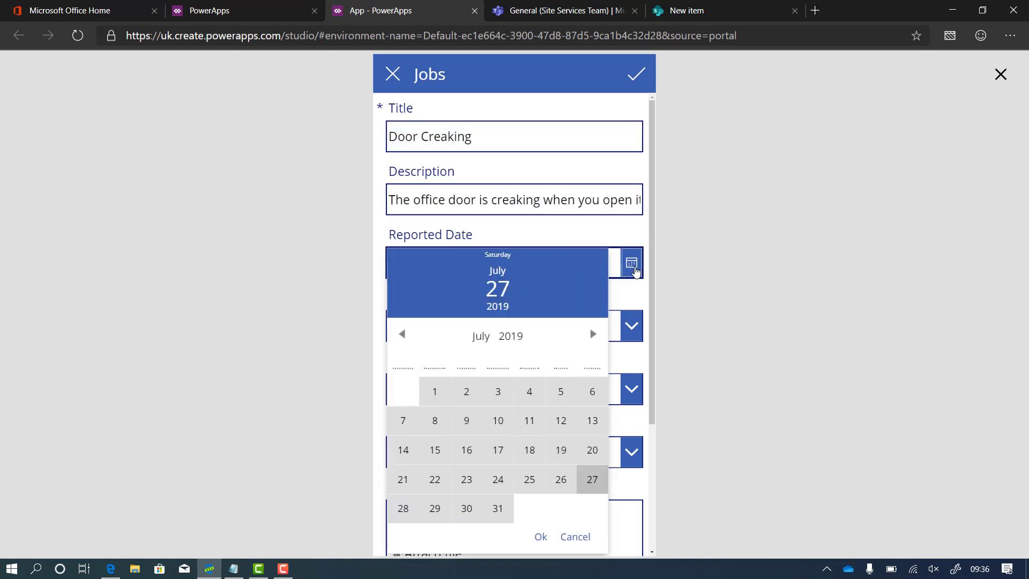
pyautogui.click(591, 482)
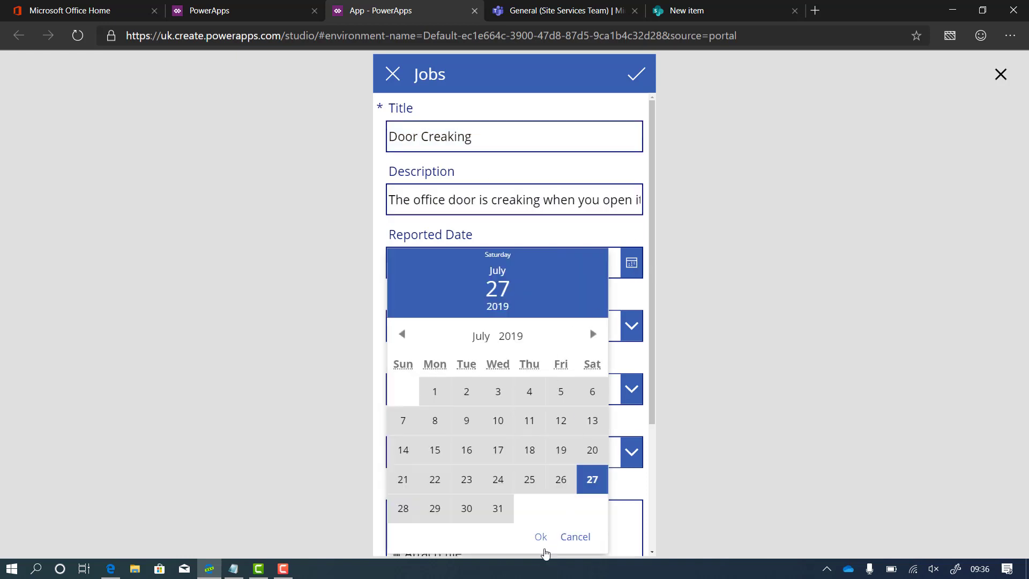
pyautogui.click(541, 537)
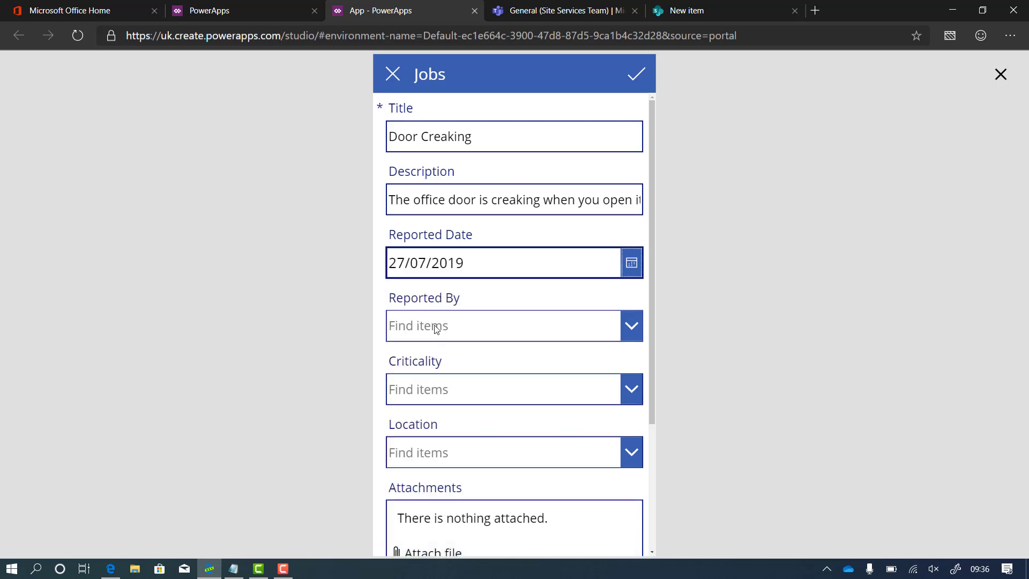
pyautogui.click(436, 328)
pyautogui.write('stuart')
pyautogui.click(443, 372)
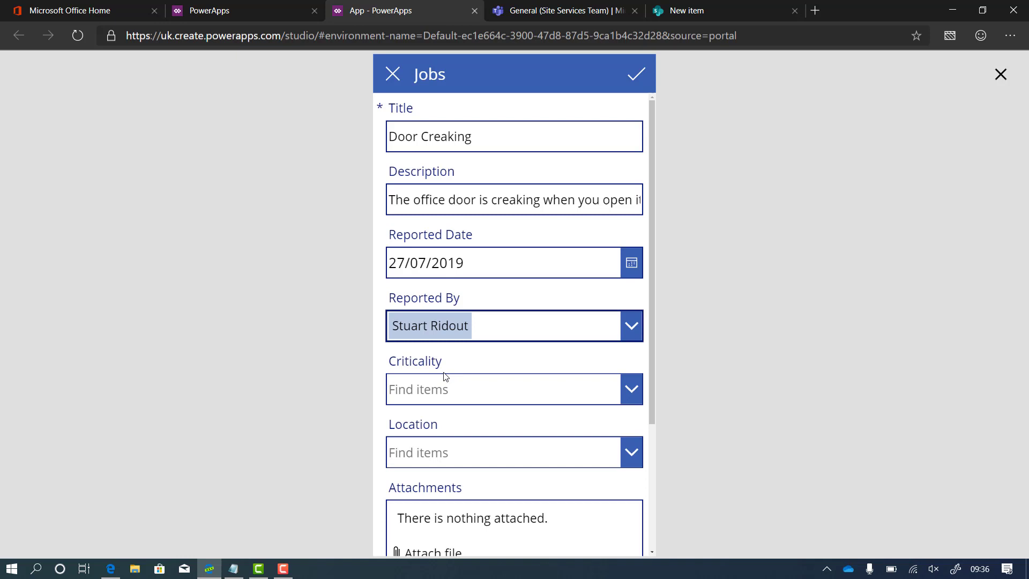
# Set the job's Criticality to Sev 2 and Location to Building 1 Floor 2, and save the job without attachments
pyautogui.click(526, 399)
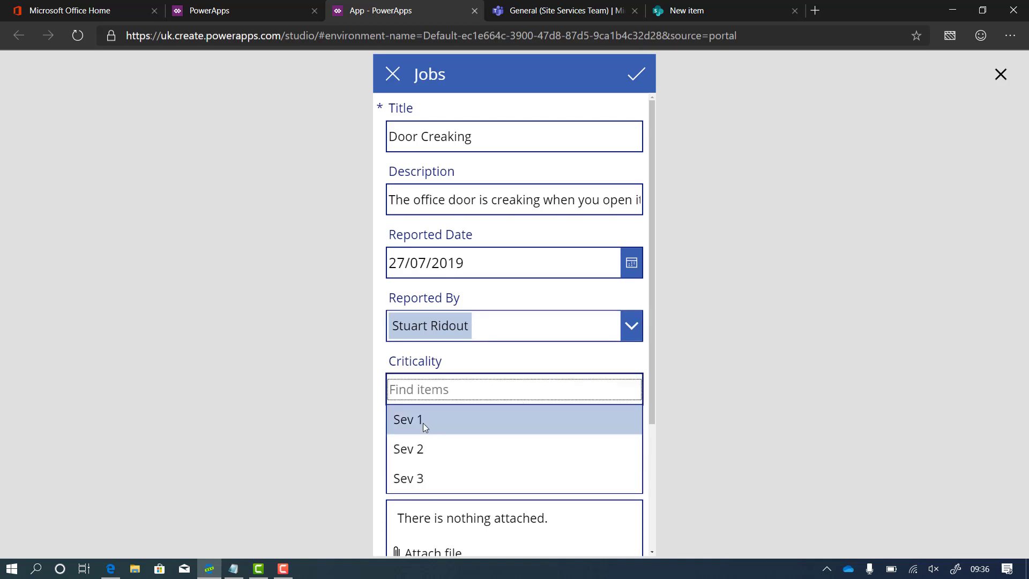
pyautogui.click(423, 449)
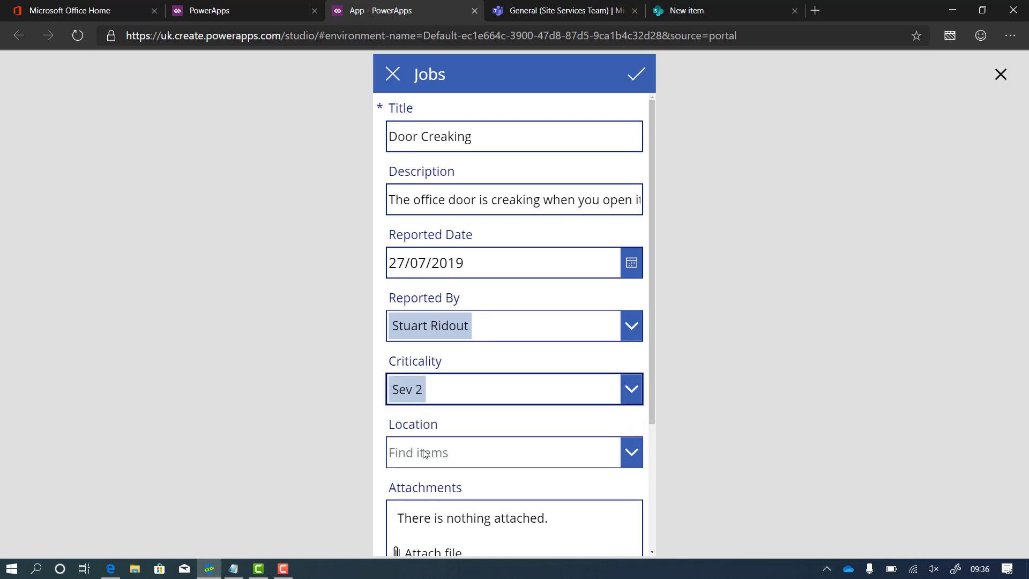
pyautogui.click(425, 454)
pyautogui.click(437, 515)
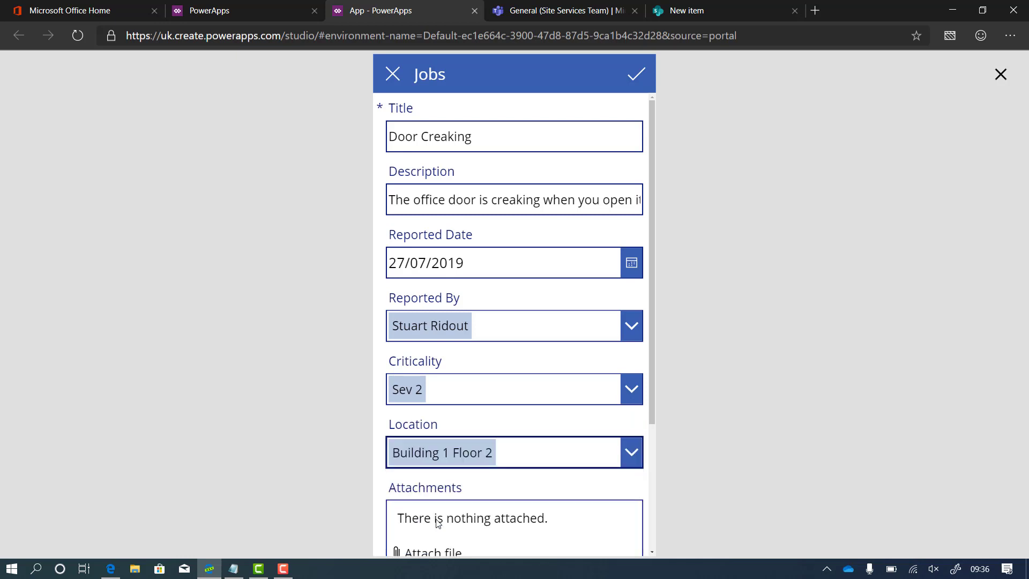
pyautogui.scroll(-2, 588, 505)
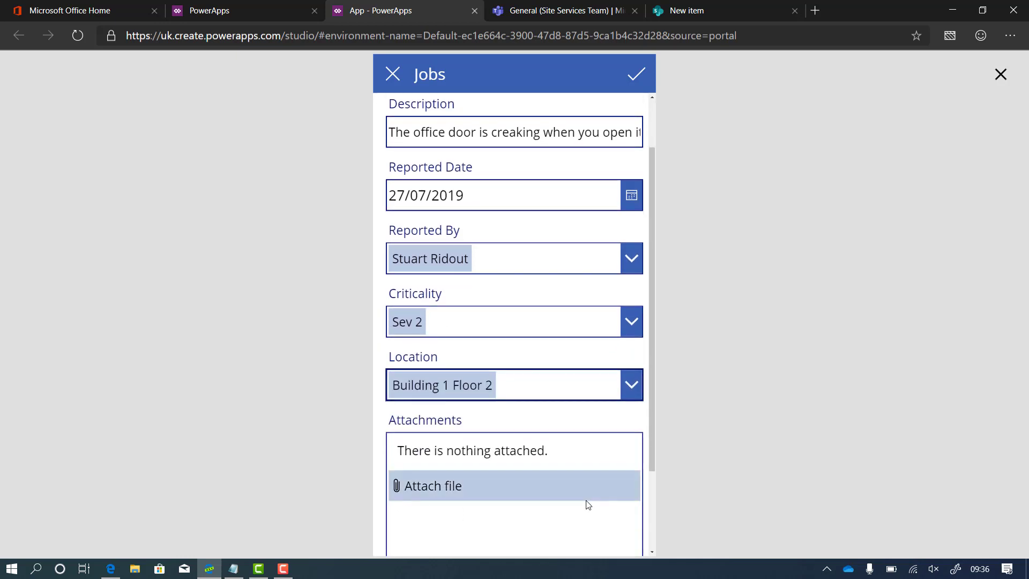
pyautogui.scroll(-2, 588, 505)
pyautogui.scroll(4, 588, 505)
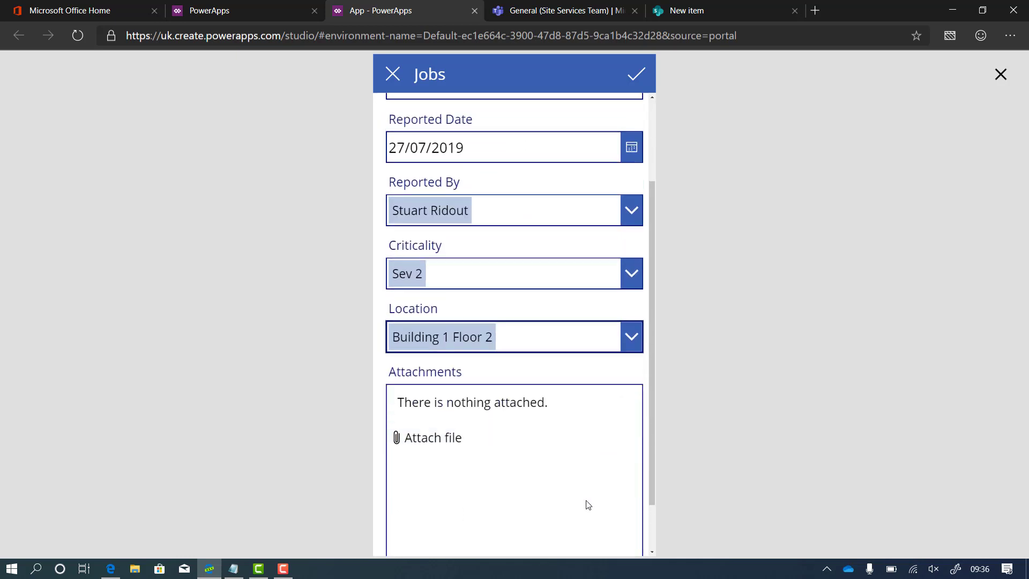
pyautogui.click(638, 81)
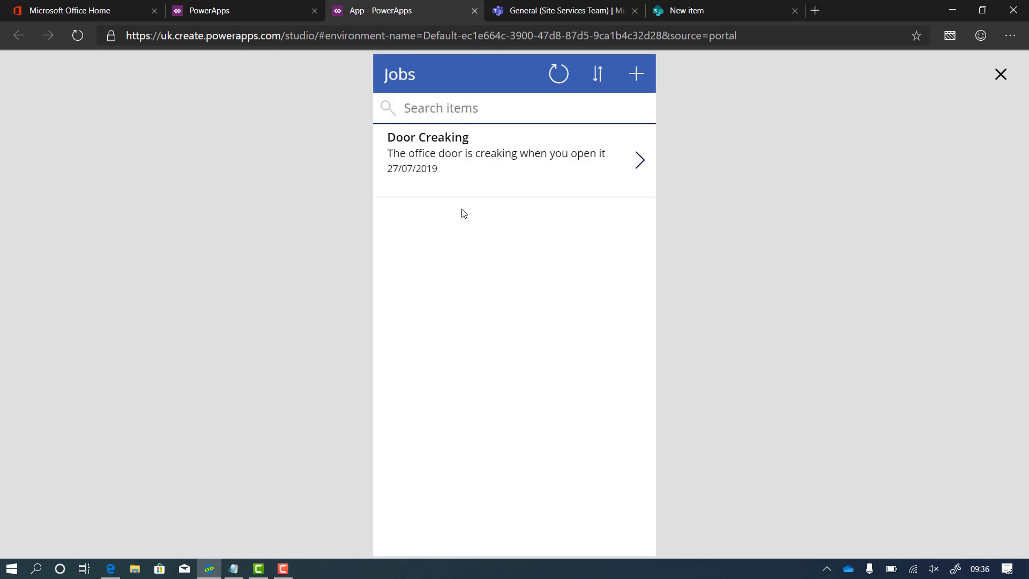
# Check the new job's entry in the SharePoint Jobs list, and return to PowerApps to close the app preview
pyautogui.click(687, 10)
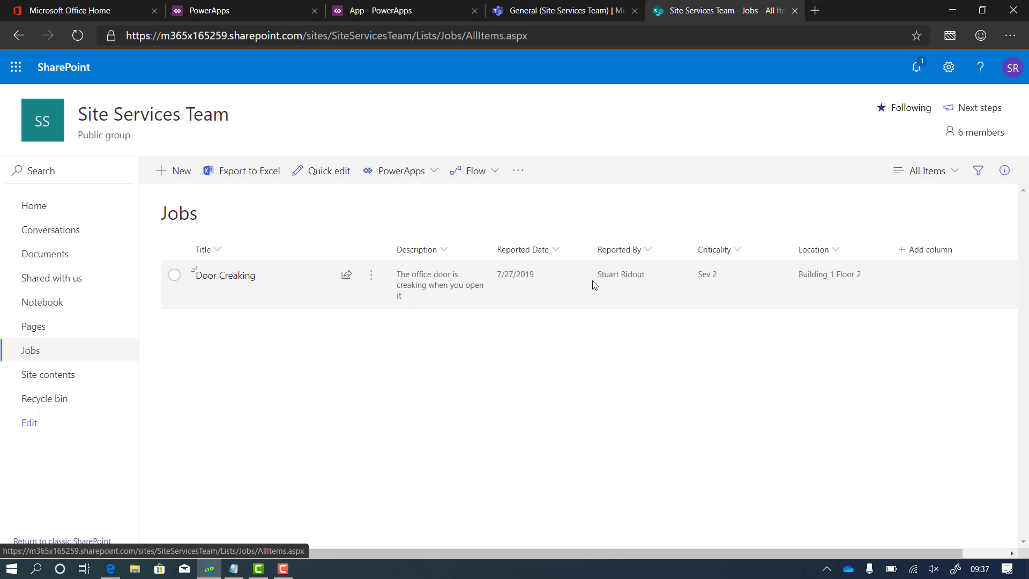
pyautogui.click(410, 13)
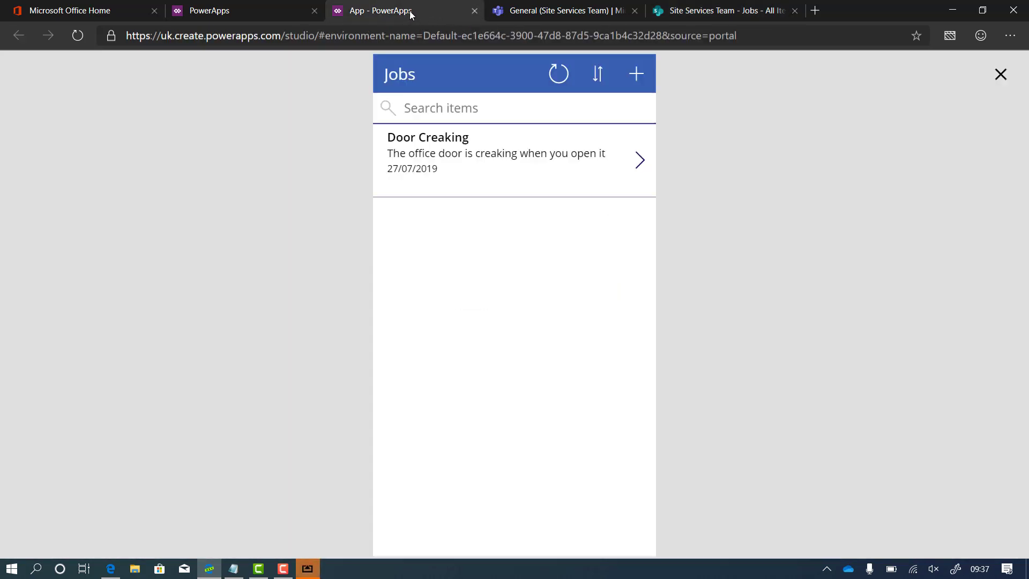
pyautogui.click(1000, 75)
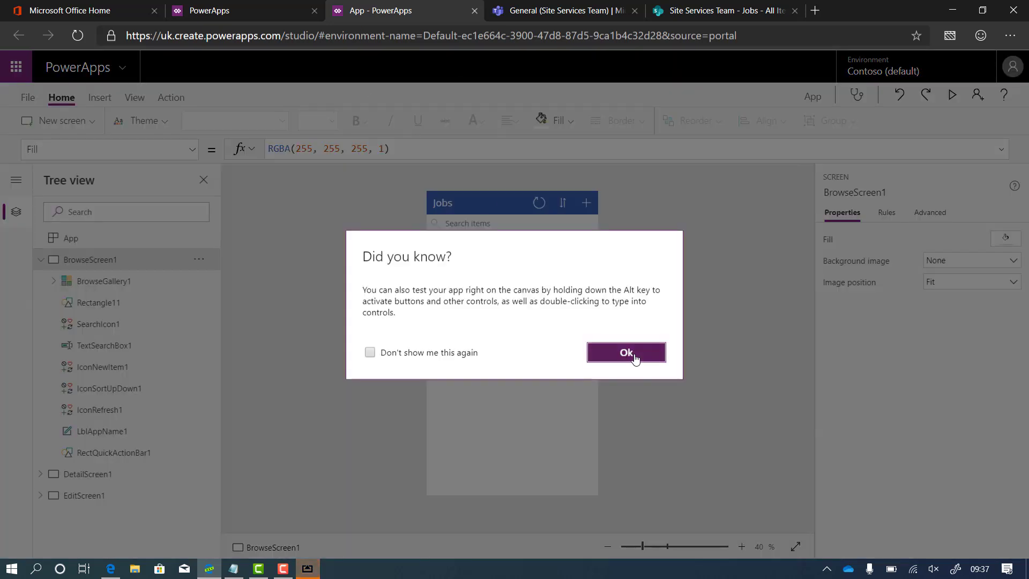
pyautogui.click(626, 353)
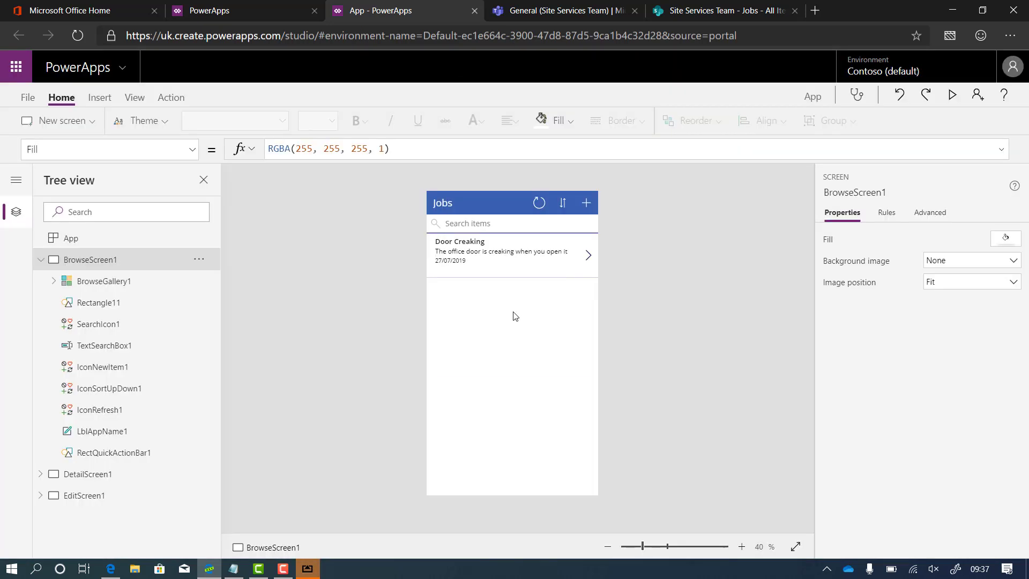
# Change the app name to "Site Services Jobs" in the app settings
pyautogui.click(25, 101)
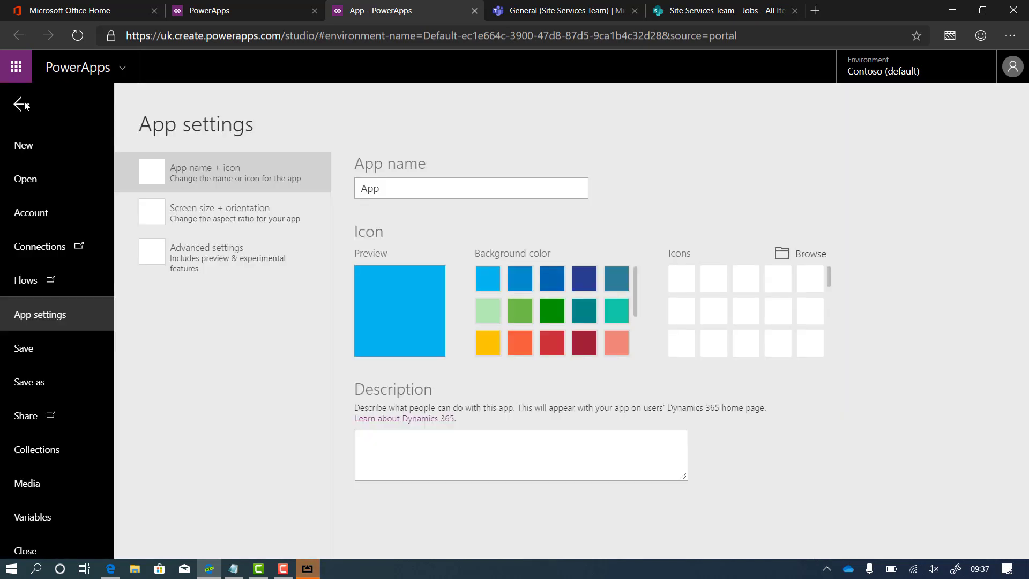
pyautogui.doubleClick(382, 196)
pyautogui.write('Site Services Jobs')
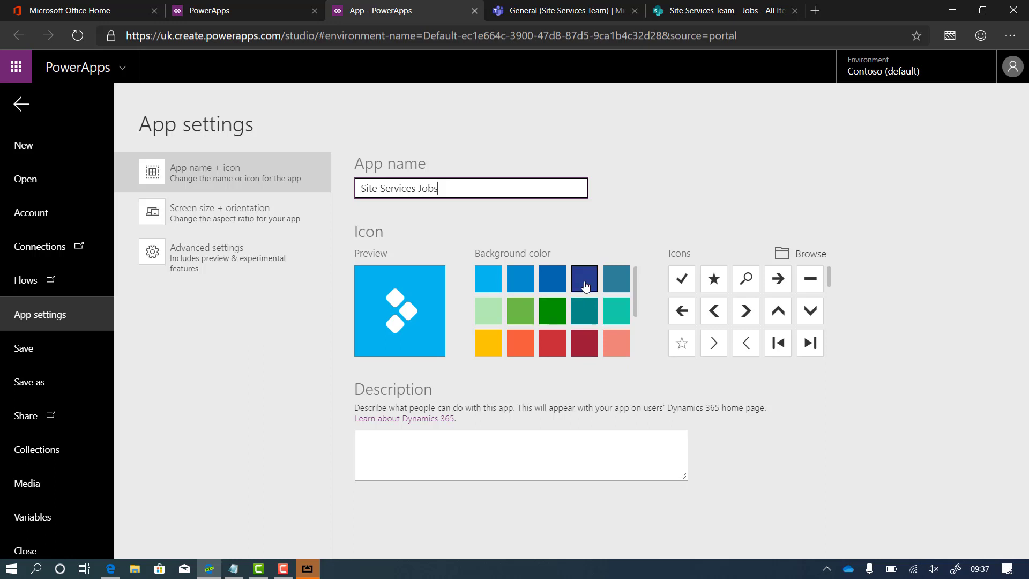
# Give the app icon a dark blue background and the wrench symbol, and save the app to the cloud
pyautogui.click(586, 287)
pyautogui.scroll(-5, 751, 340)
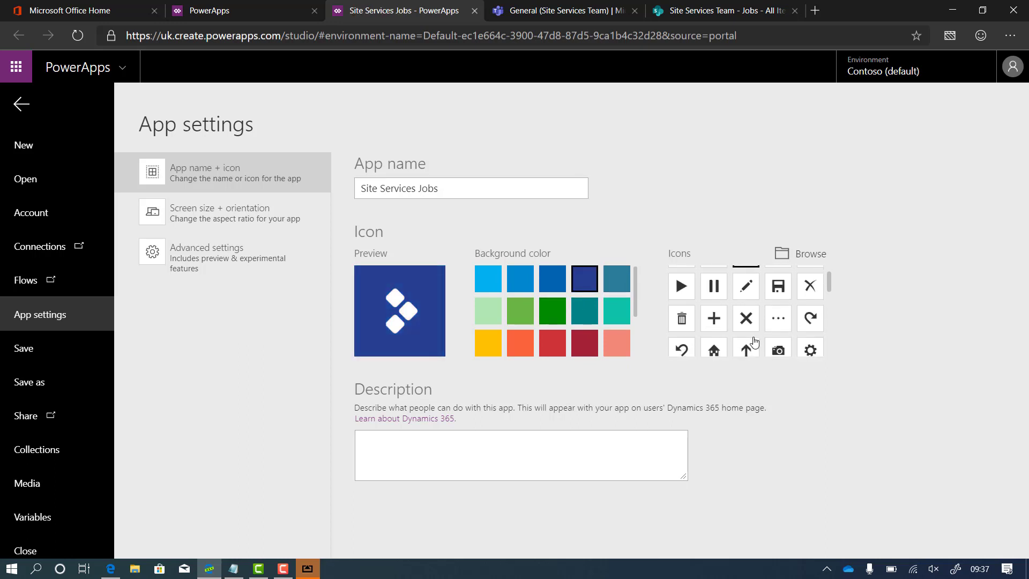
pyautogui.scroll(-6, 755, 342)
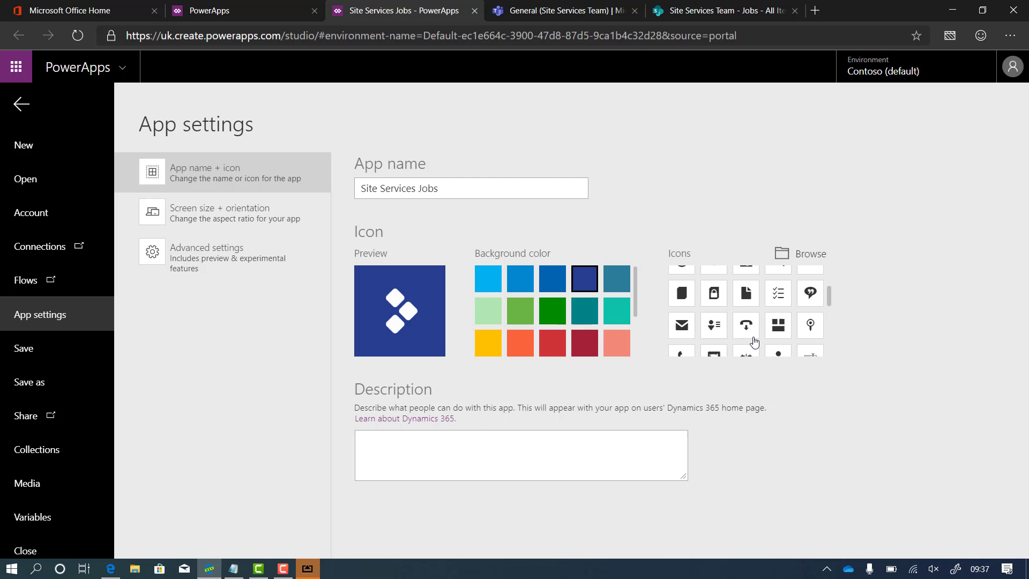
pyautogui.scroll(-6, 754, 341)
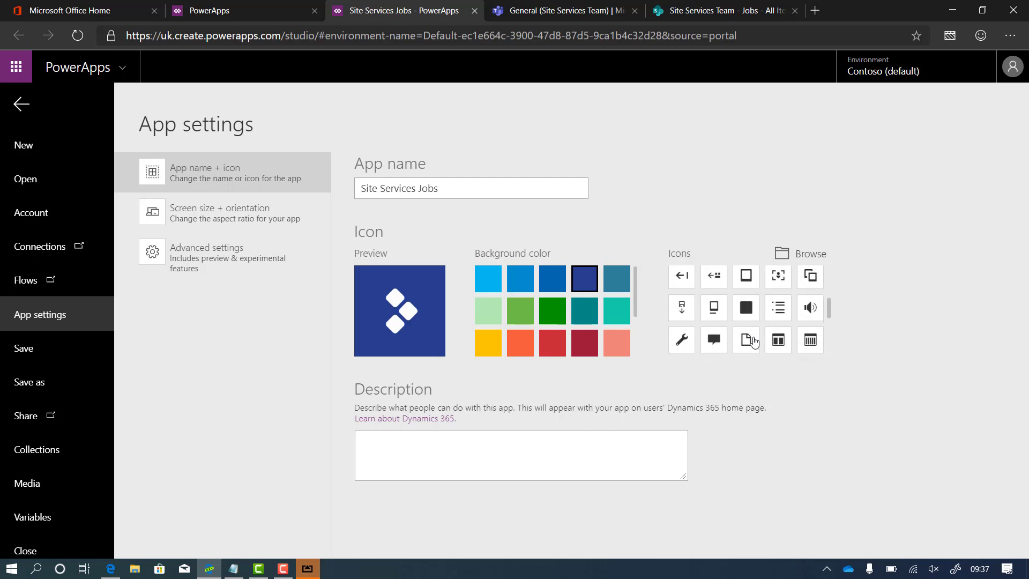
pyautogui.click(682, 317)
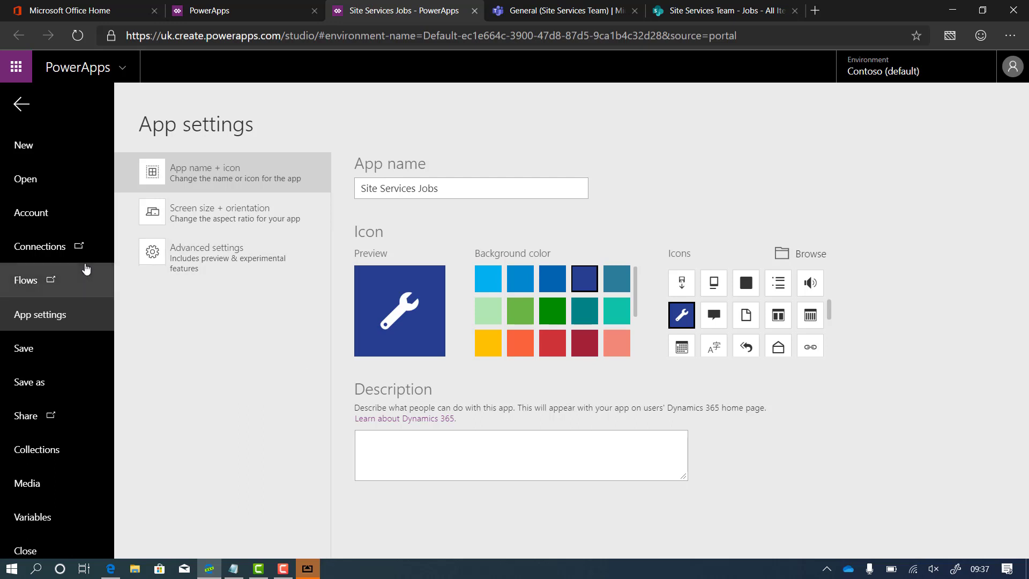
pyautogui.click(24, 349)
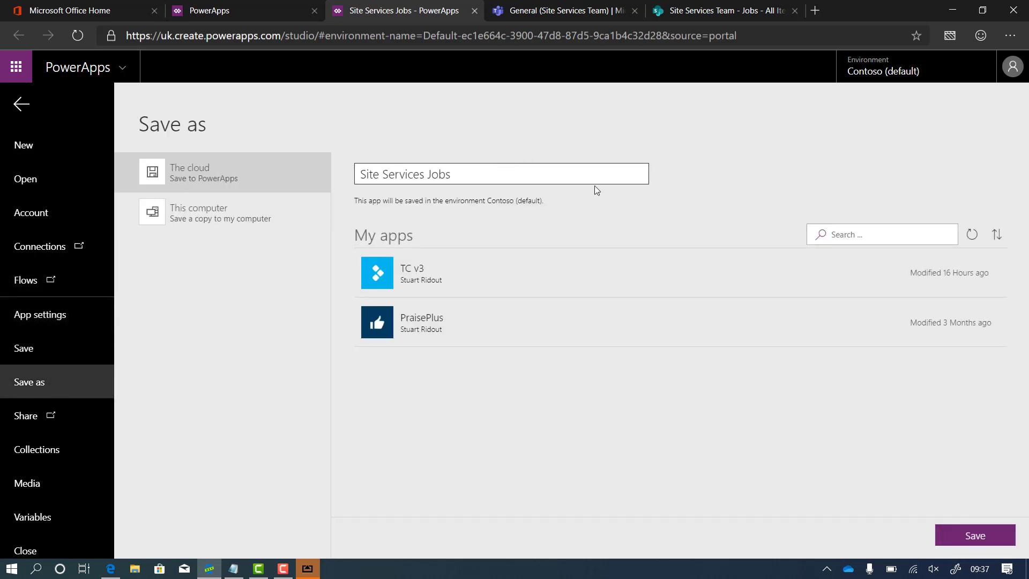
pyautogui.click(979, 535)
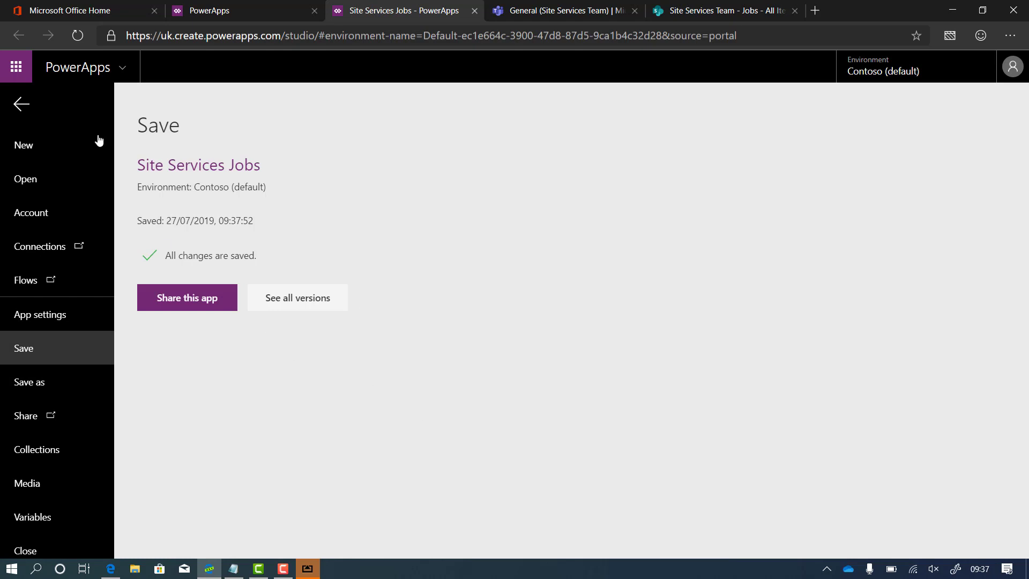
# Change the browse screen's header label text to "Site Services Jobs"
pyautogui.click(22, 110)
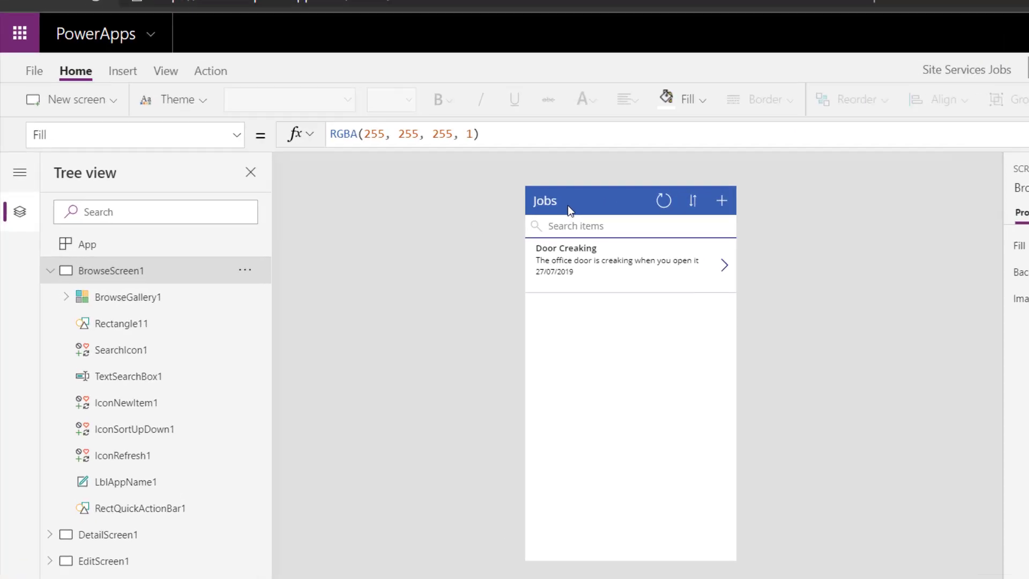
pyautogui.click(548, 202)
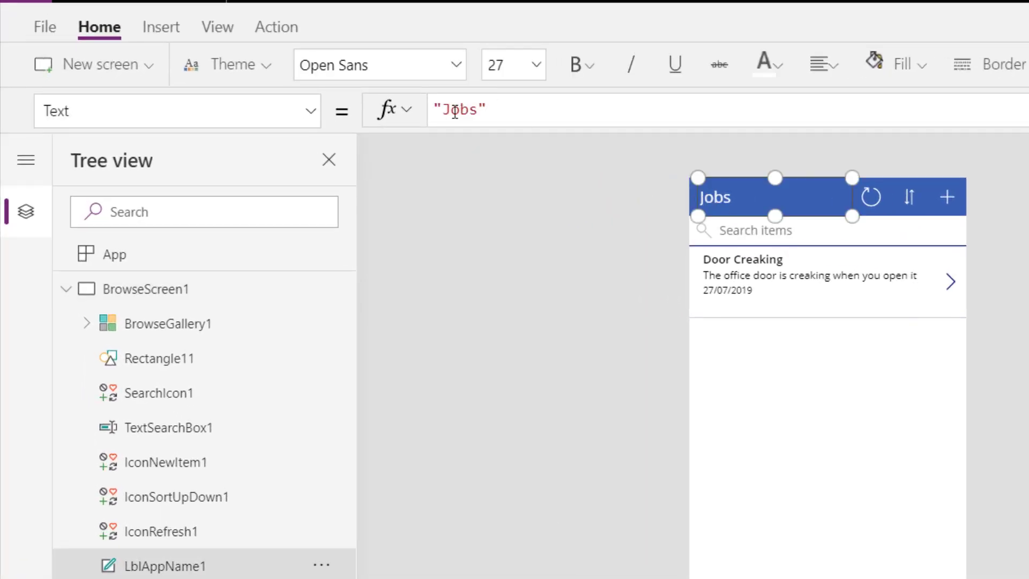
pyautogui.write('Site Services')
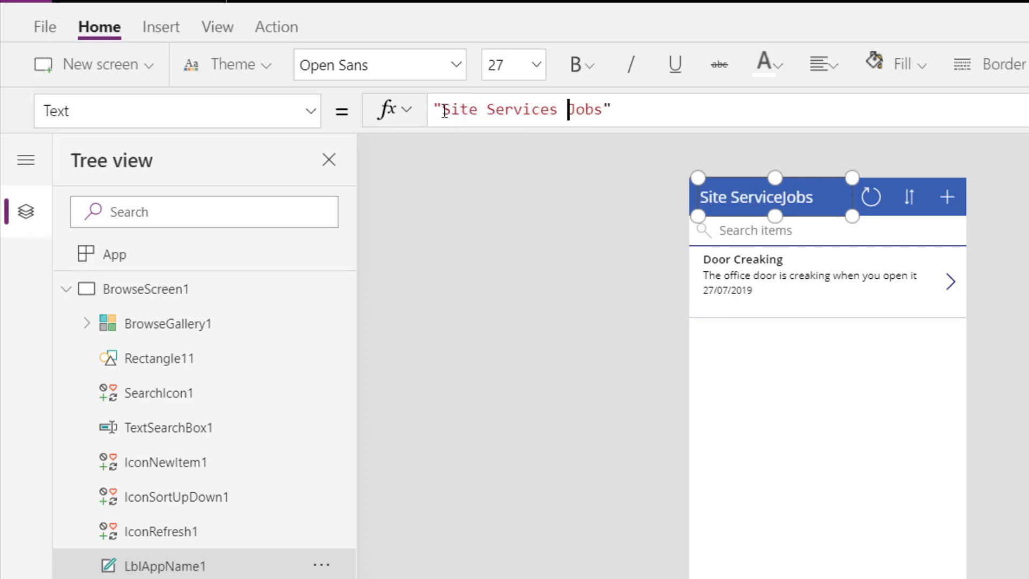
pyautogui.click(542, 329)
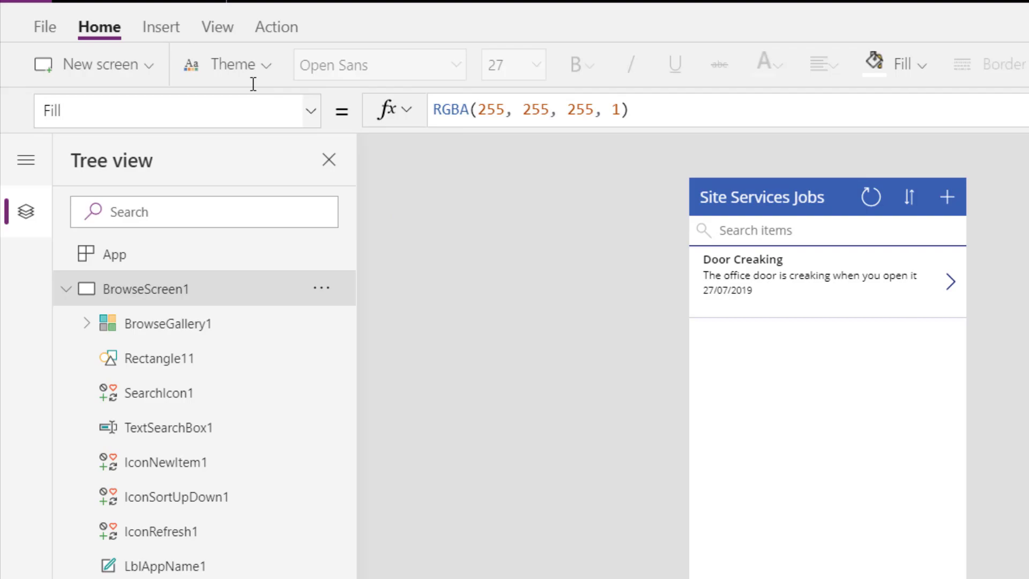
# Save the updated app and publish this version
pyautogui.click(40, 30)
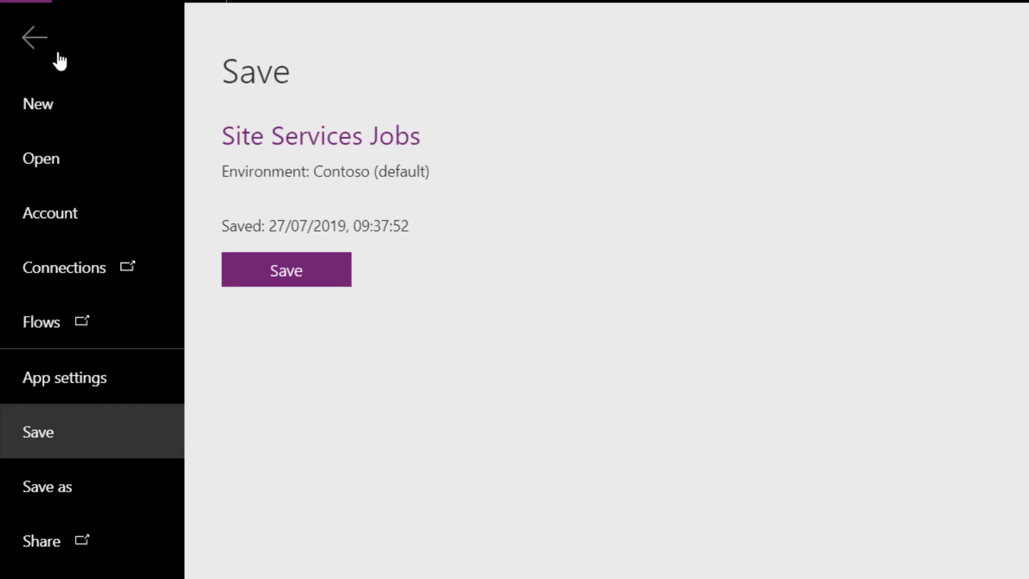
pyautogui.click(287, 284)
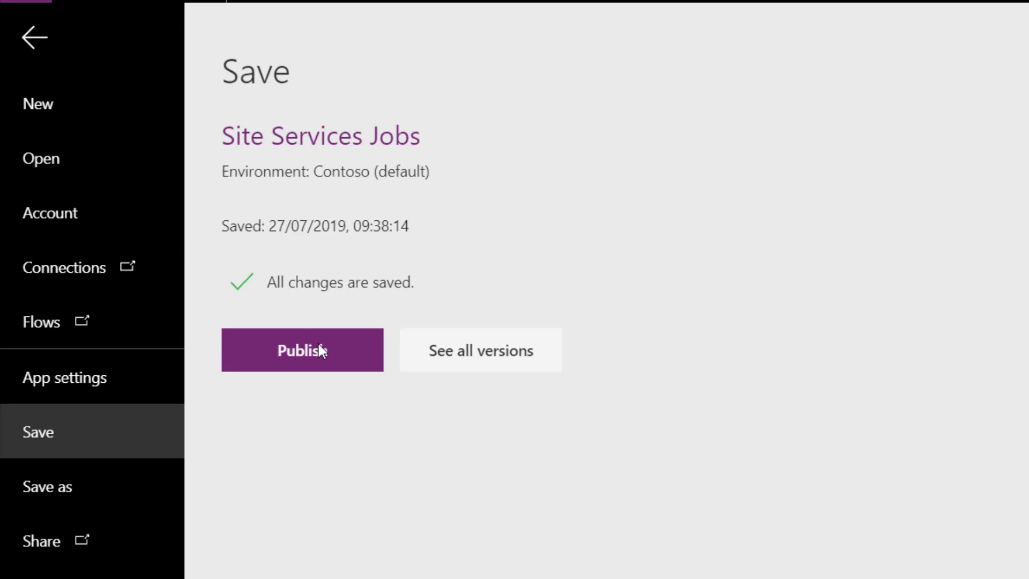
pyautogui.click(319, 352)
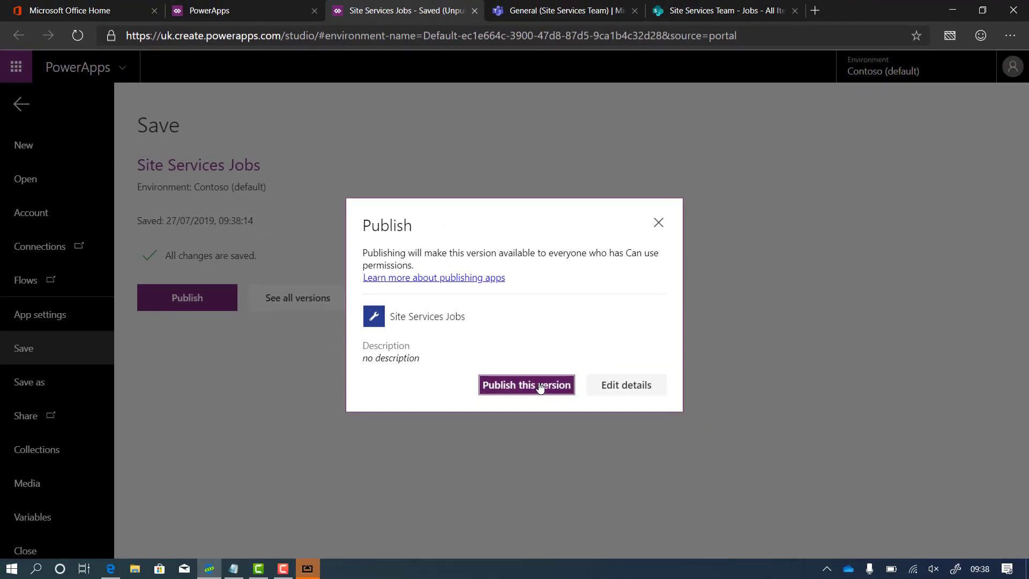
pyautogui.click(540, 386)
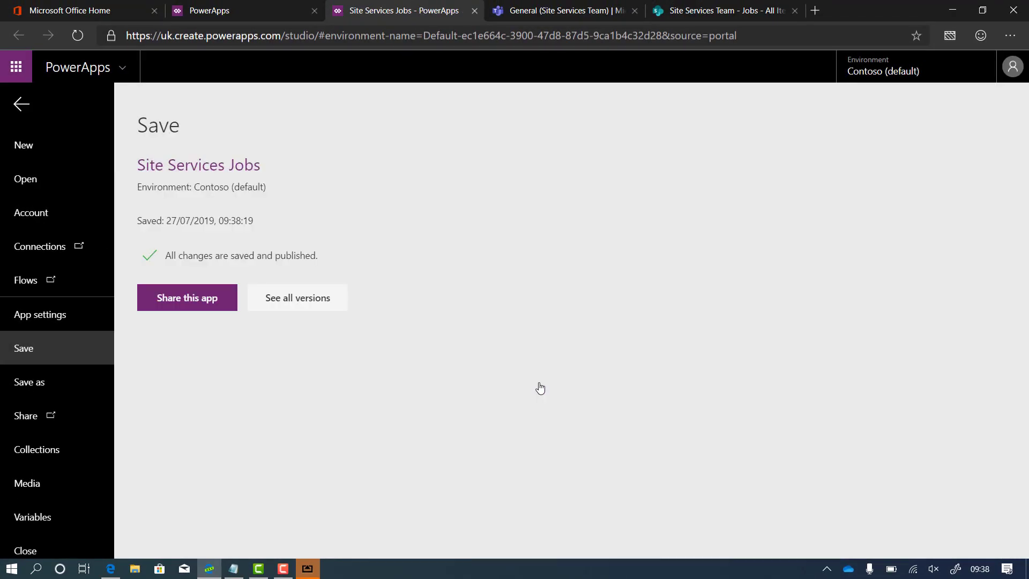
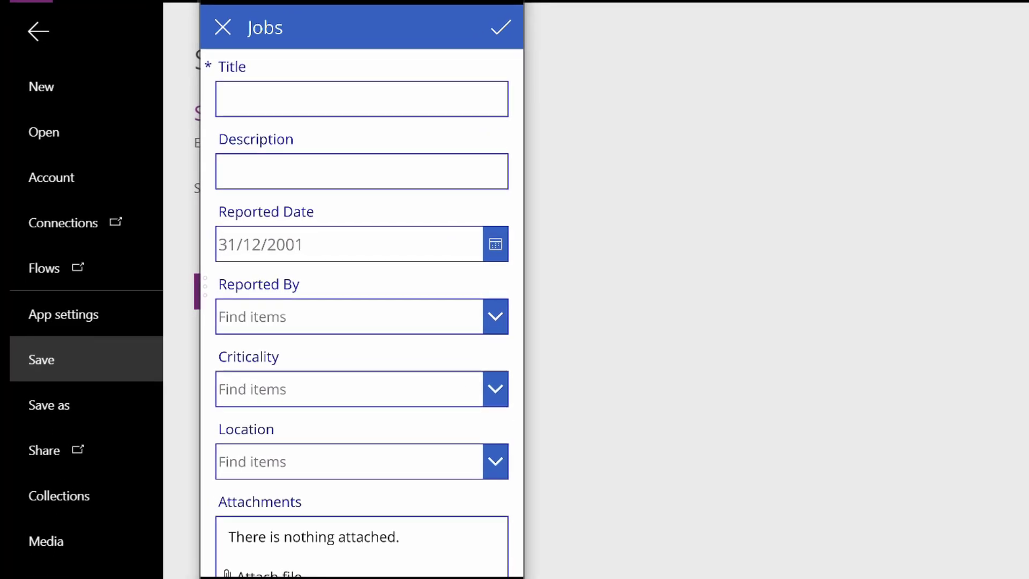
# In the app on the phone, title the new job "Chip on reception desk"
pyautogui.click(362, 99)
pyautogui.write('Ch')
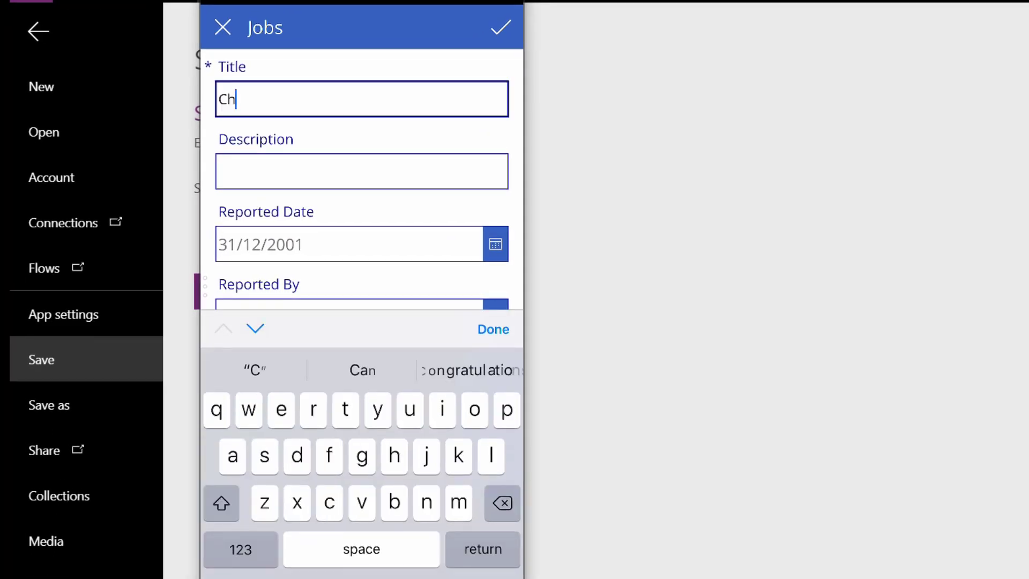
pyautogui.write('ip on r')
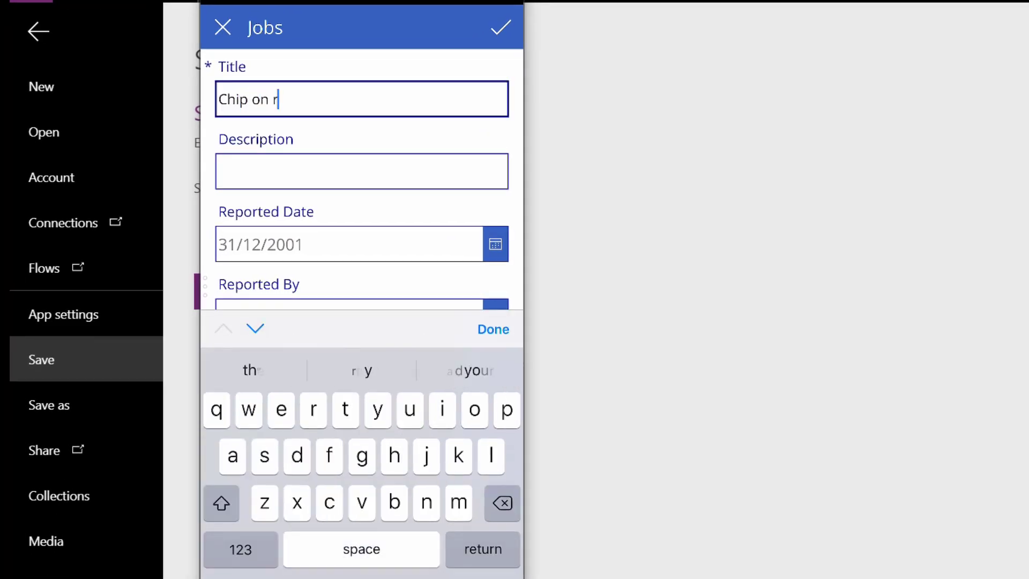
pyautogui.write('eception d')
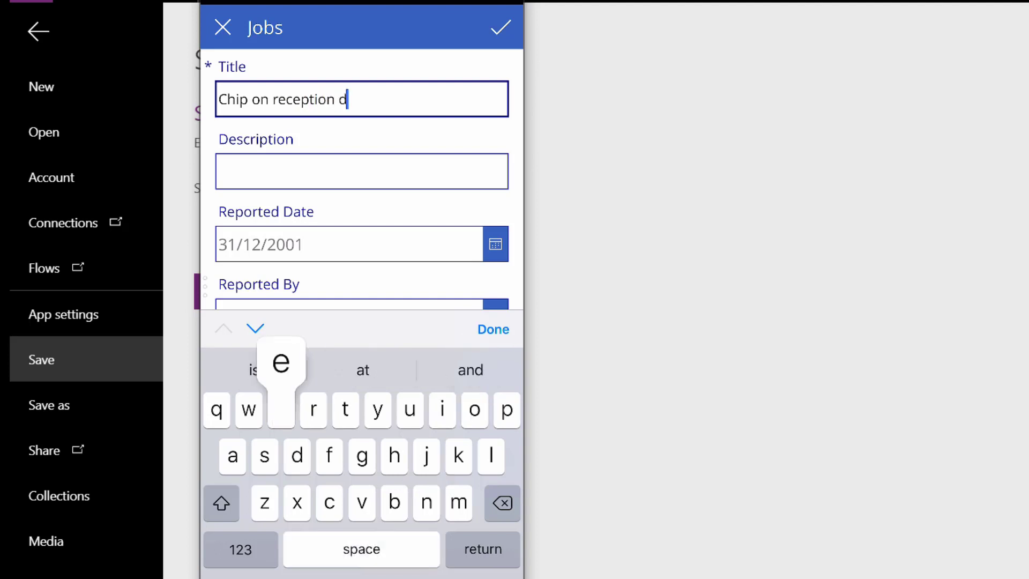
pyautogui.write('esk')
# Enter the job description "There is a chip on the desk in reception"
pyautogui.click(362, 171)
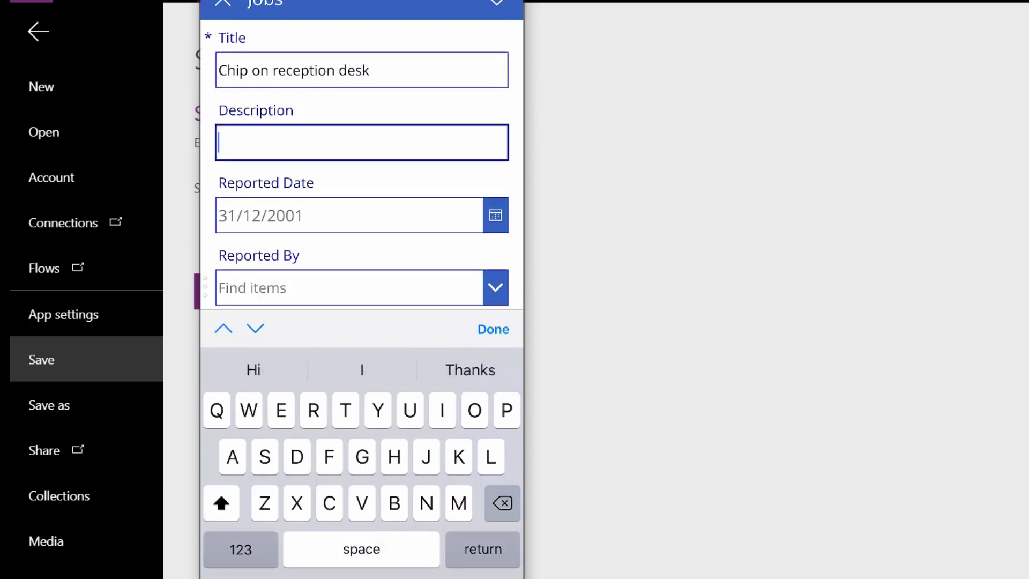
pyautogui.write('There i')
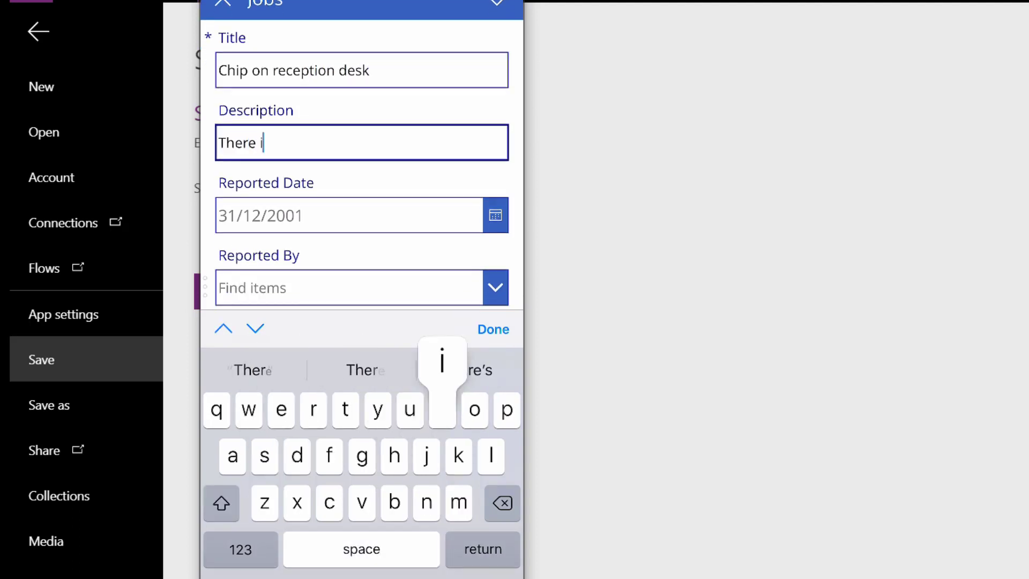
pyautogui.write('s a chip')
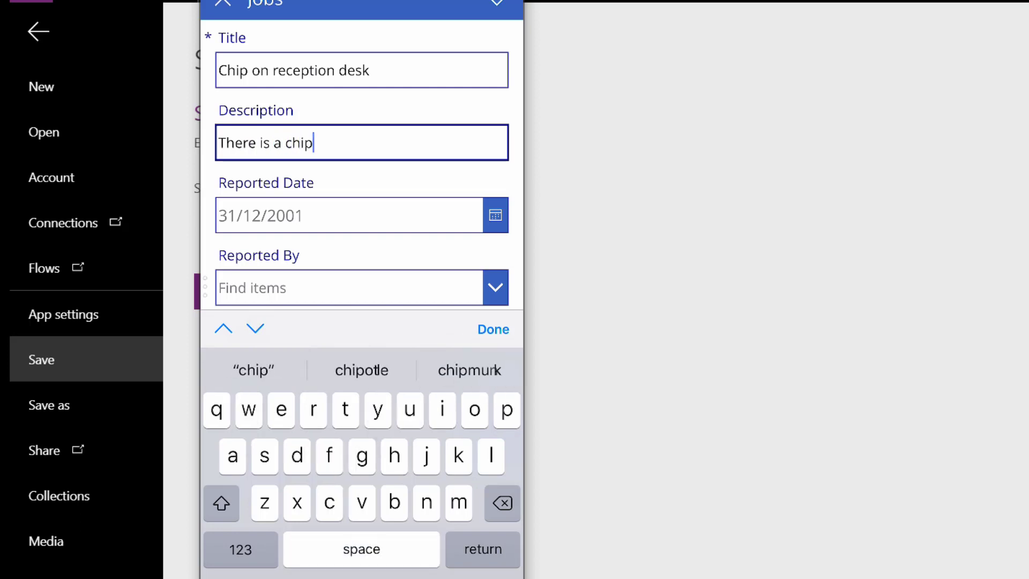
pyautogui.write(' on the de')
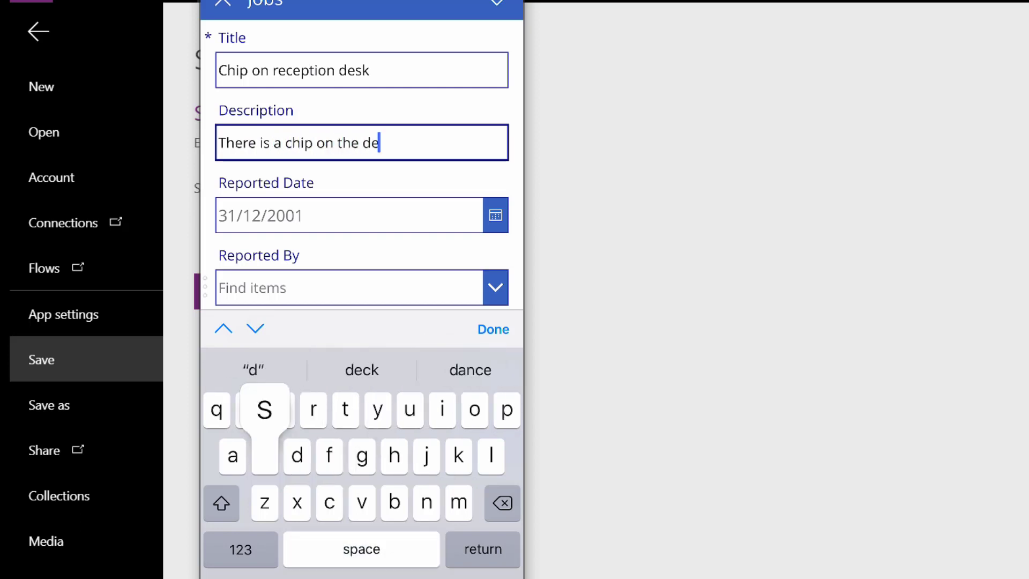
pyautogui.write('sk in rex')
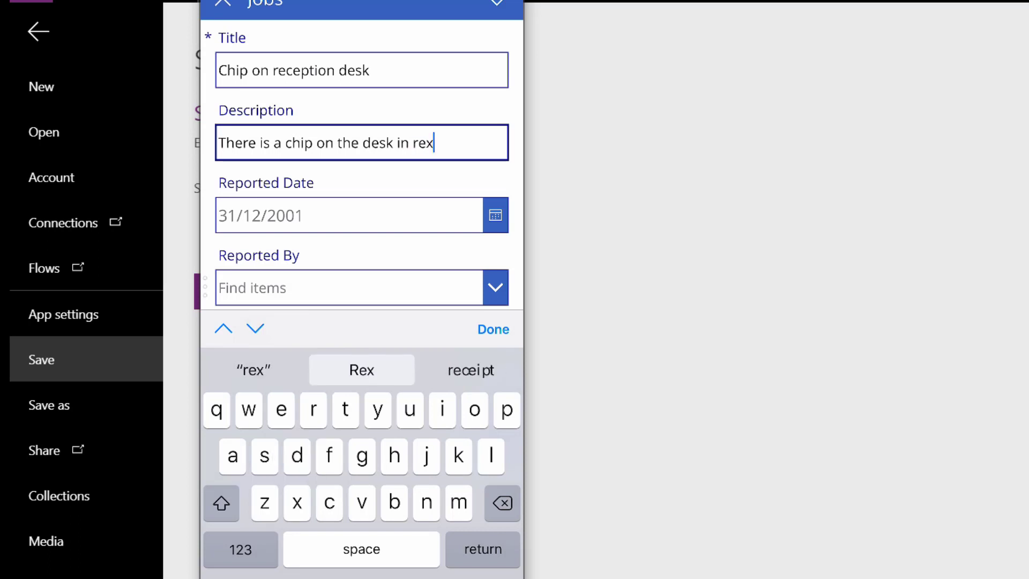
pyautogui.press('BackSpace')
pyautogui.write('ception')
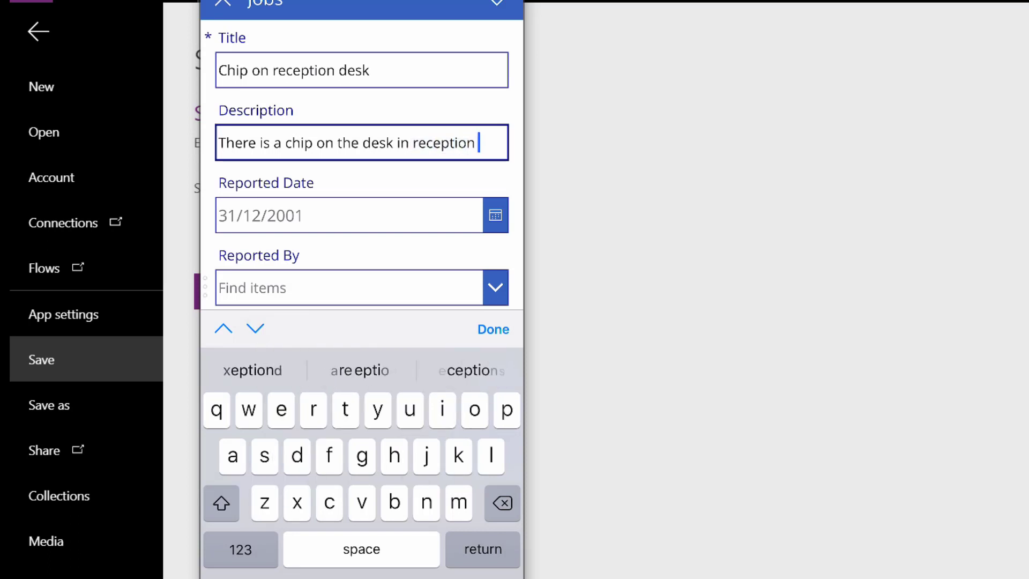
# Set the job's Reported Date to 27/07/2019 and choose the reporting person in Reported By
pyautogui.click(349, 215)
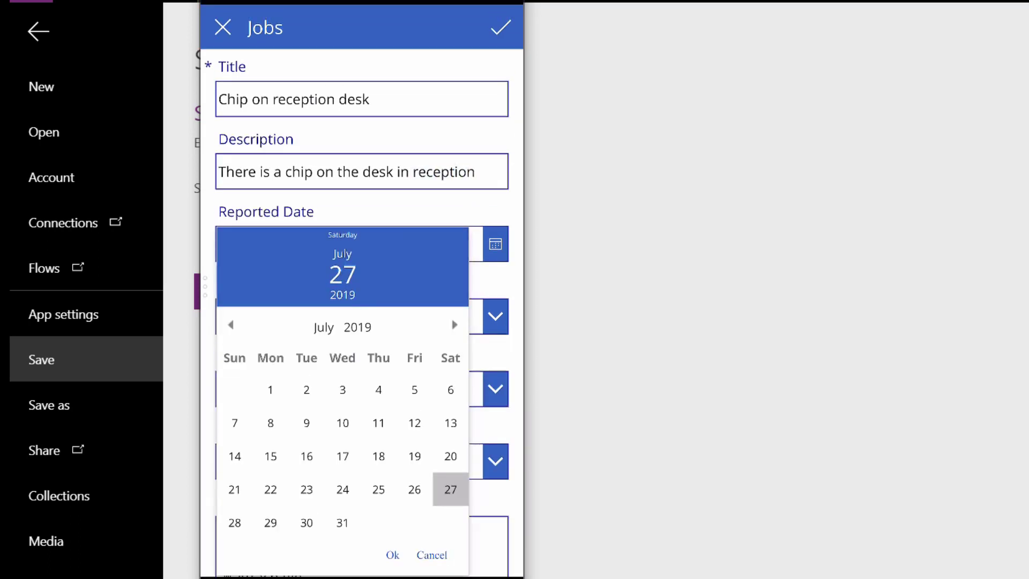
pyautogui.click(392, 555)
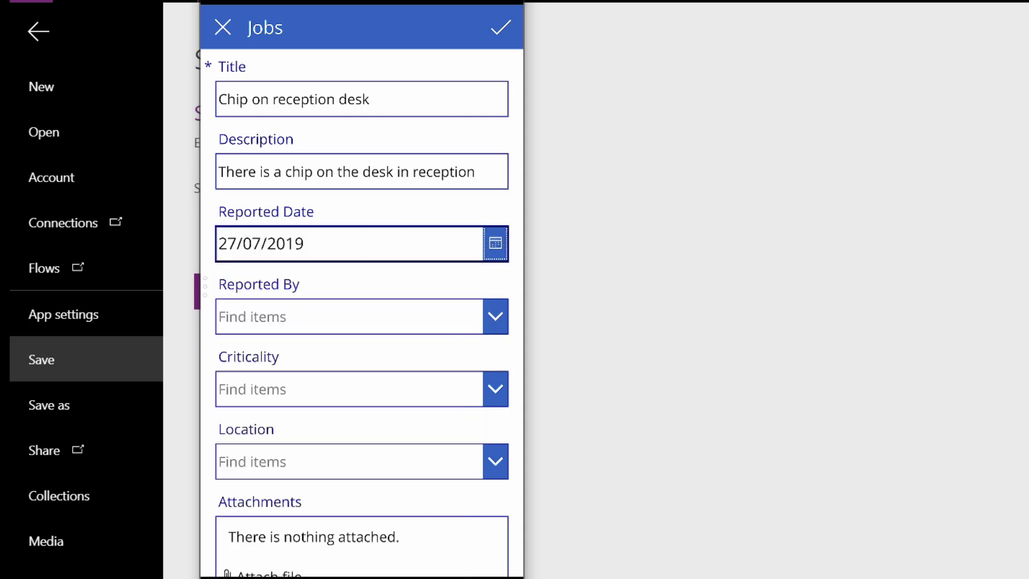
pyautogui.click(495, 316)
pyautogui.write('Stuart')
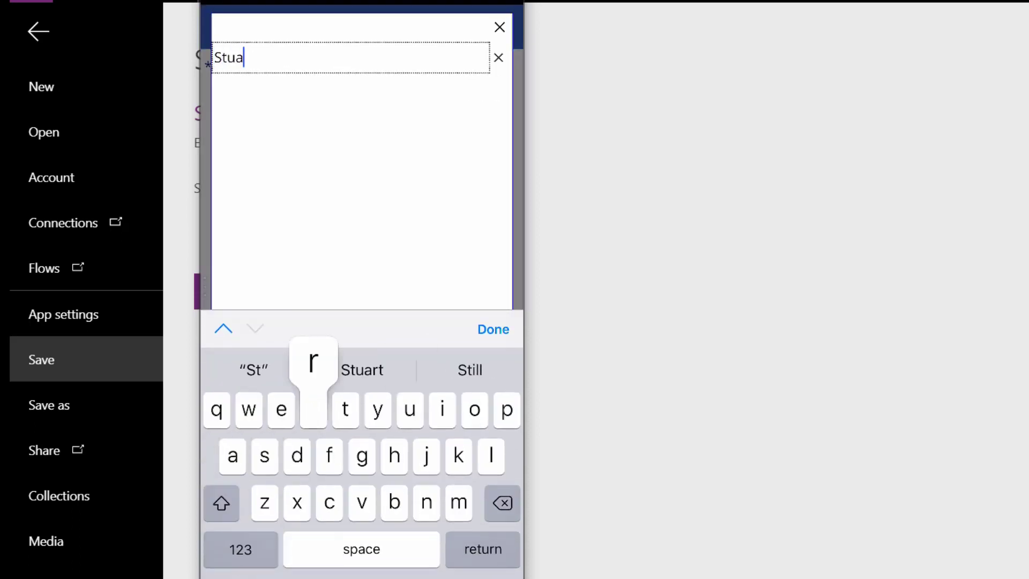
pyautogui.click(266, 102)
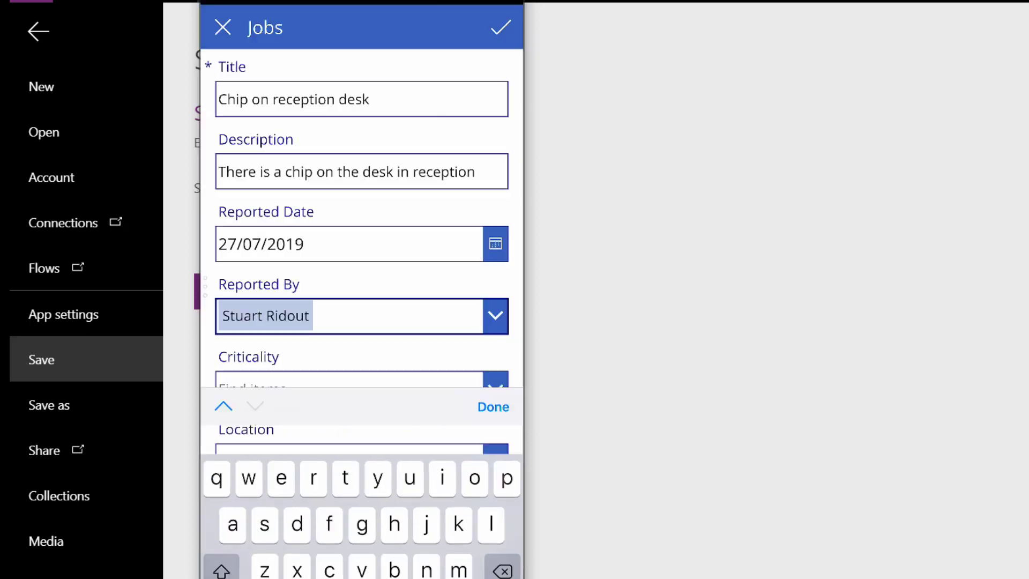
# Set the job's Criticality to Sev 3 and its Location to Reception
pyautogui.click(495, 389)
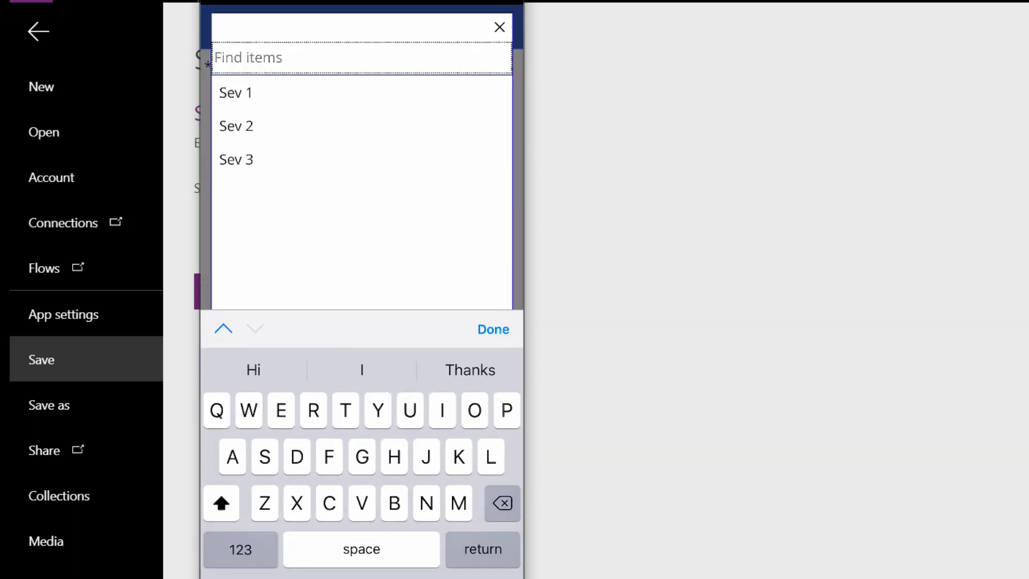
pyautogui.click(236, 160)
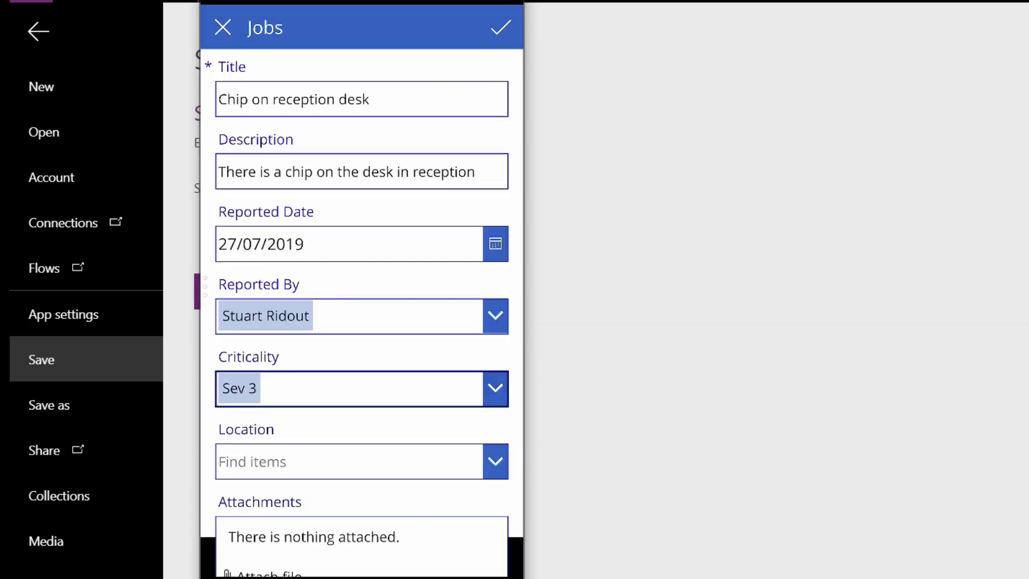
pyautogui.click(495, 461)
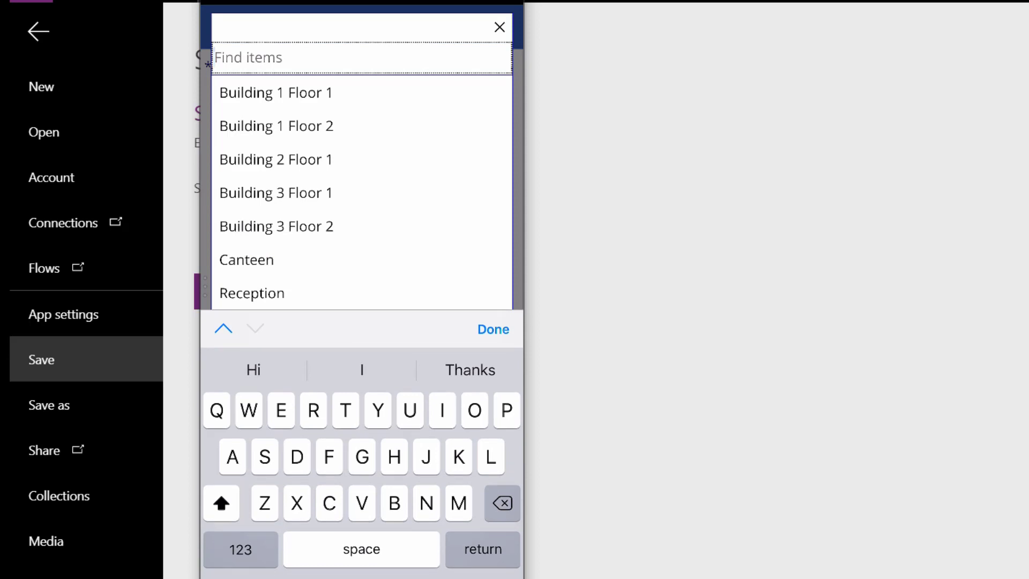
pyautogui.click(252, 293)
# Take a photo of the chipped desk, attach it to the new job and submit the job
pyautogui.scroll(-4, 362, 292)
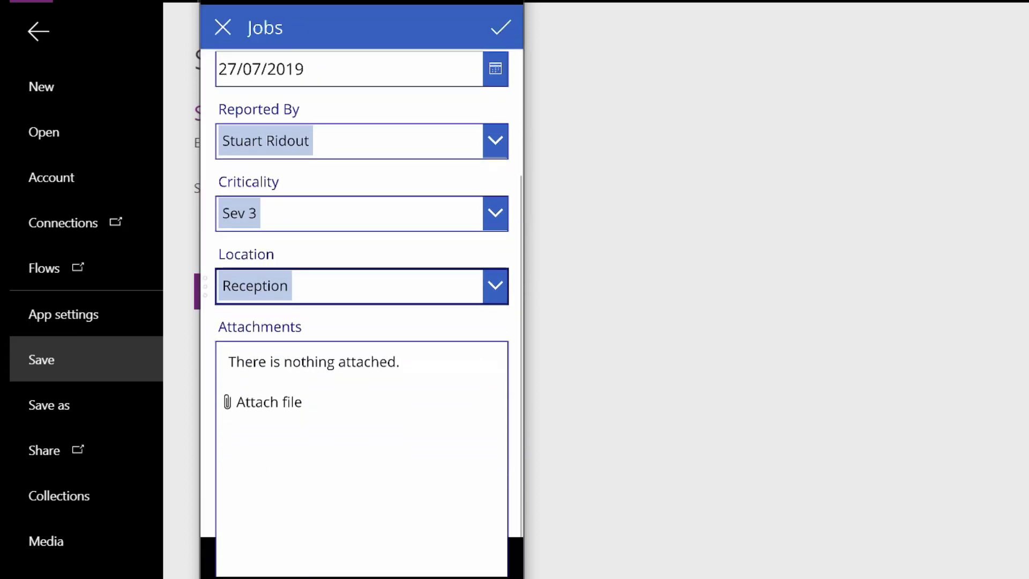
pyautogui.click(263, 360)
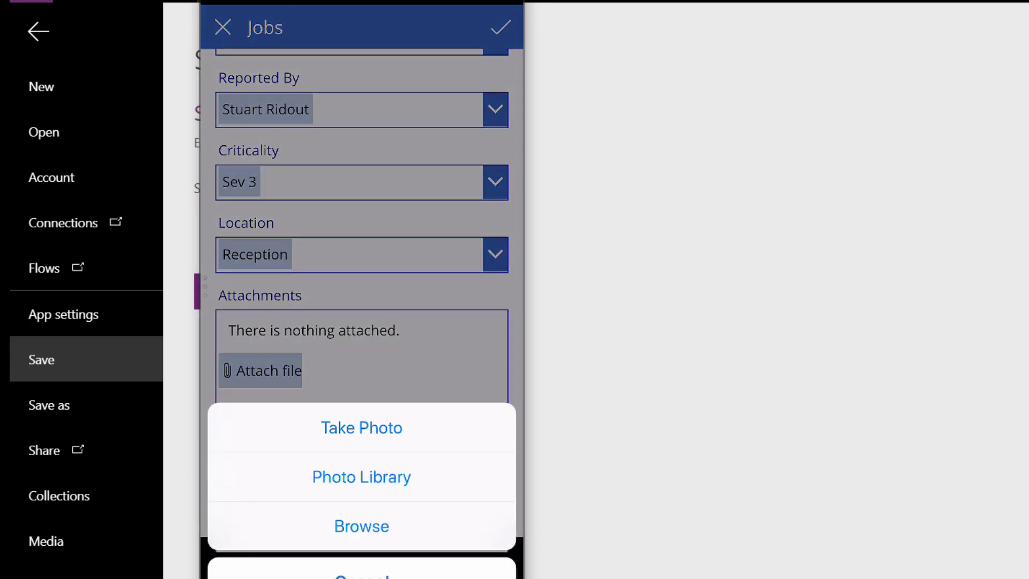
pyautogui.click(362, 427)
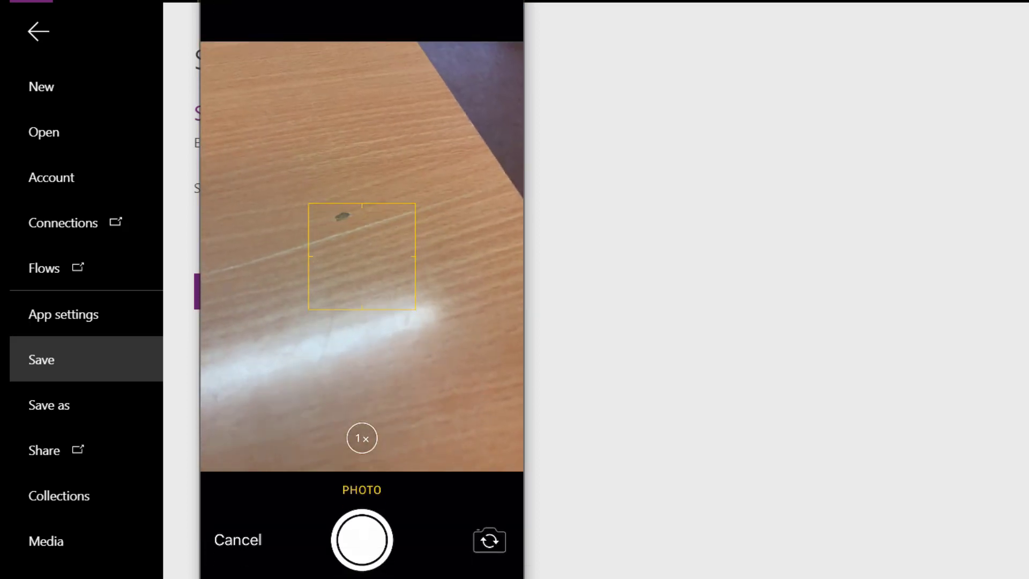
pyautogui.click(362, 540)
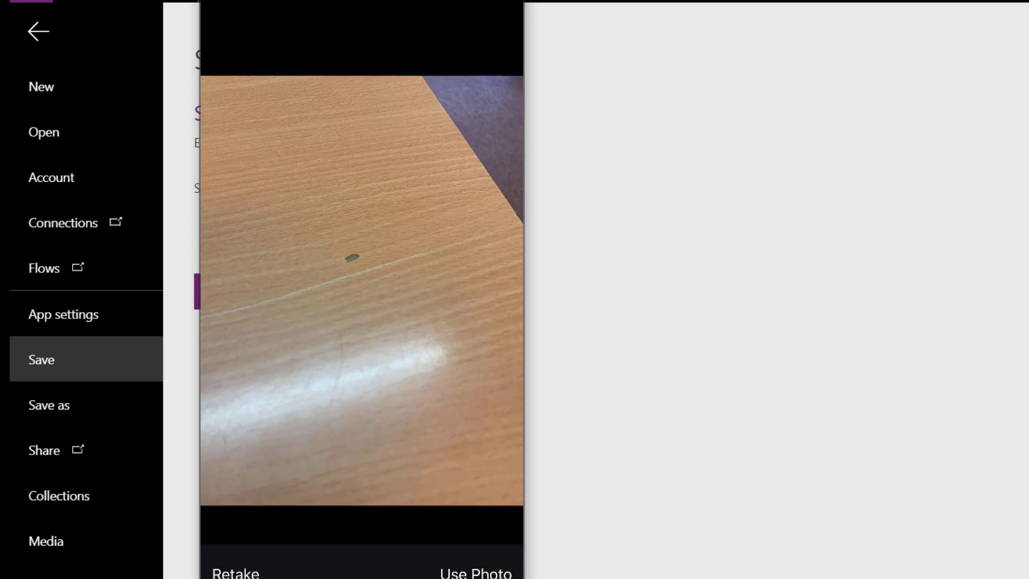
pyautogui.click(476, 572)
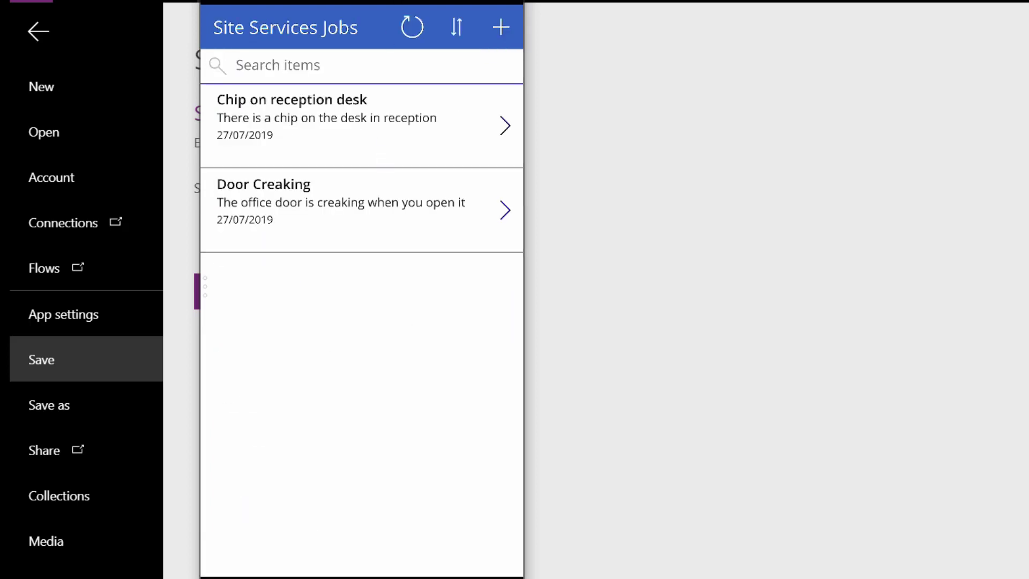
# Switch to the Jobs list in SharePoint, open the "Chip on reception desk" item and view its attached photo
pyautogui.press('Escape')
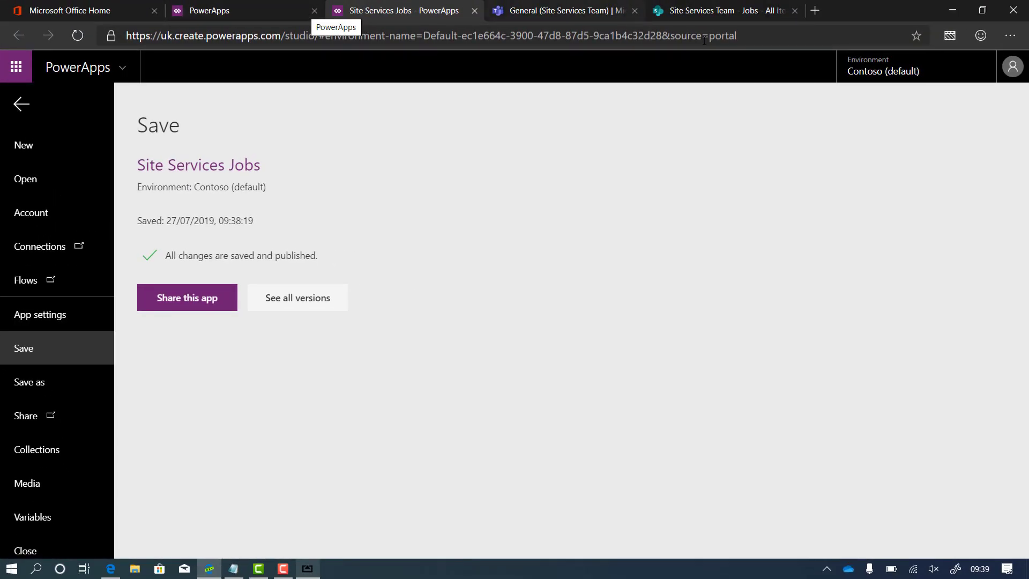
pyautogui.click(712, 11)
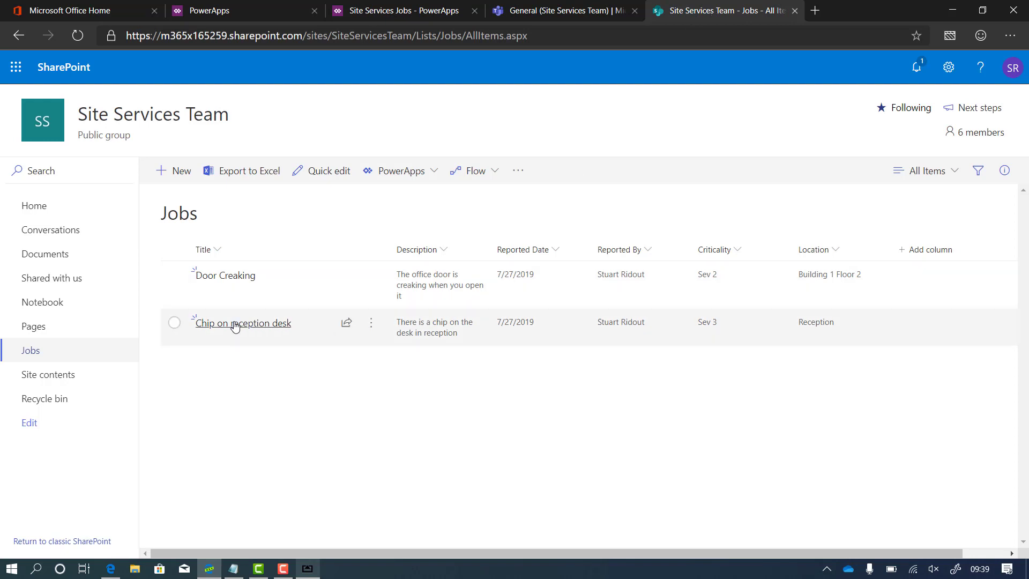
pyautogui.click(235, 324)
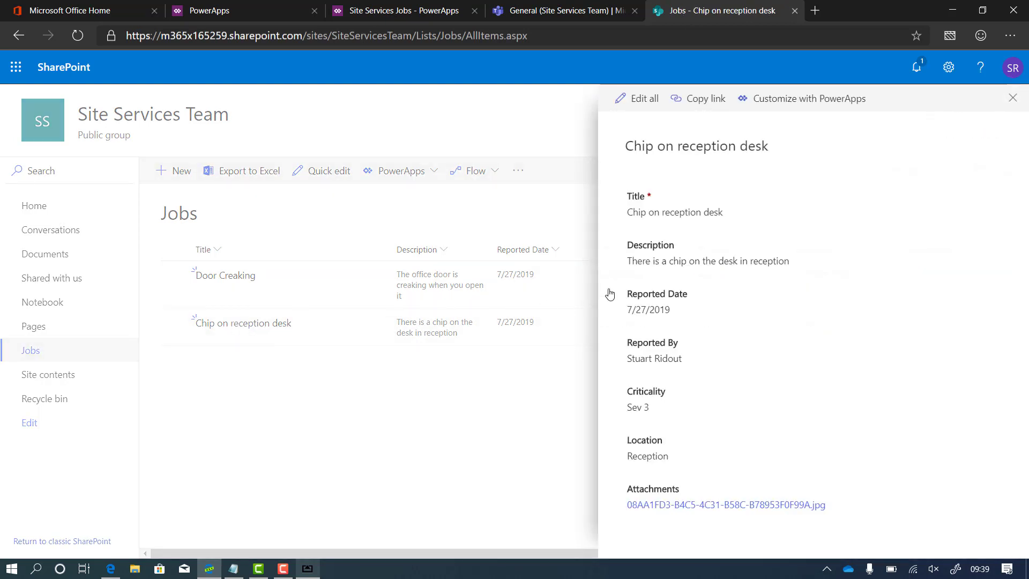
pyautogui.click(705, 506)
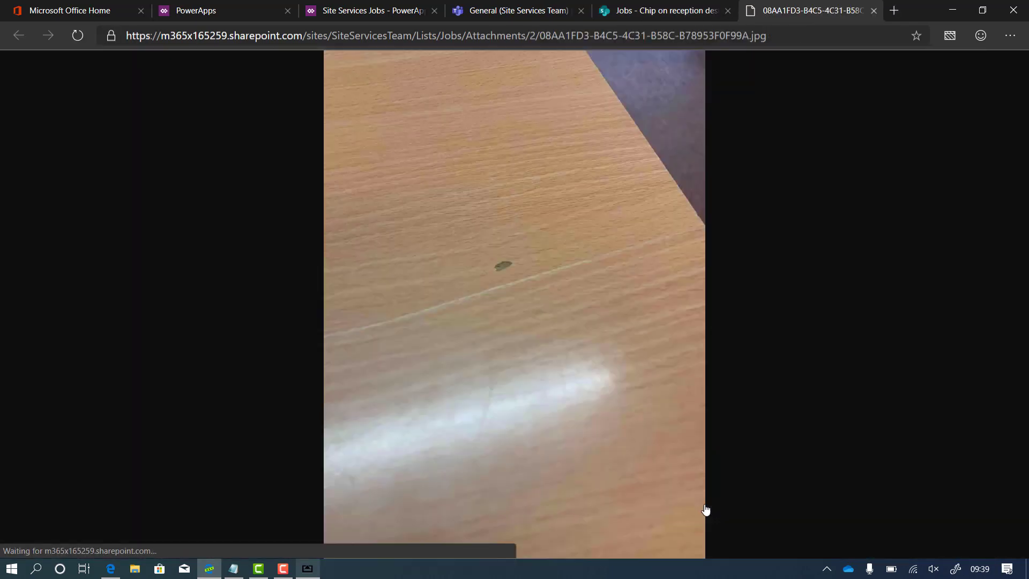
pyautogui.click(874, 11)
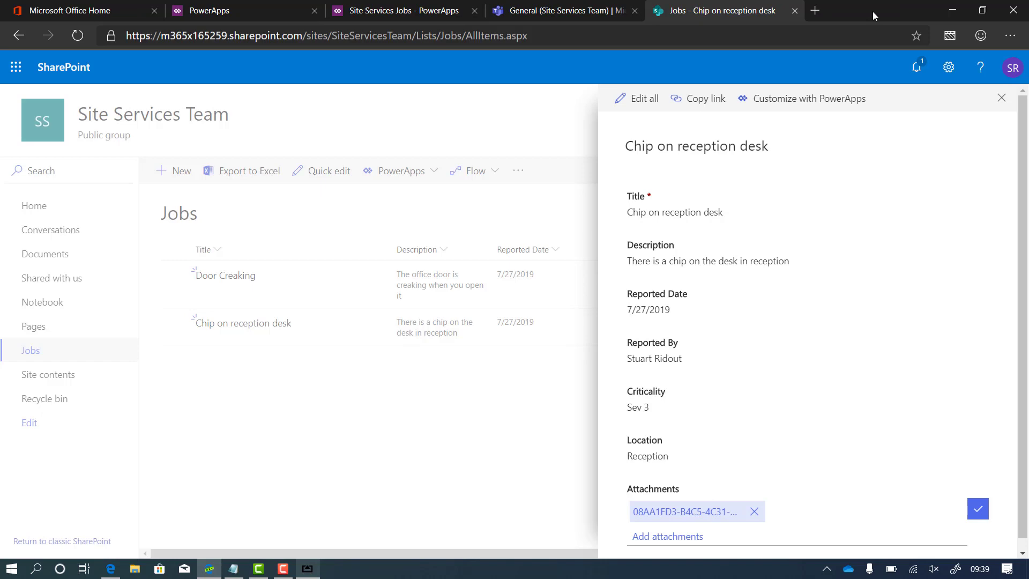
# Close the SharePoint and PowerApps pages and open the Site Reports channel of the Site Services Team in Microsoft Teams
pyautogui.click(795, 10)
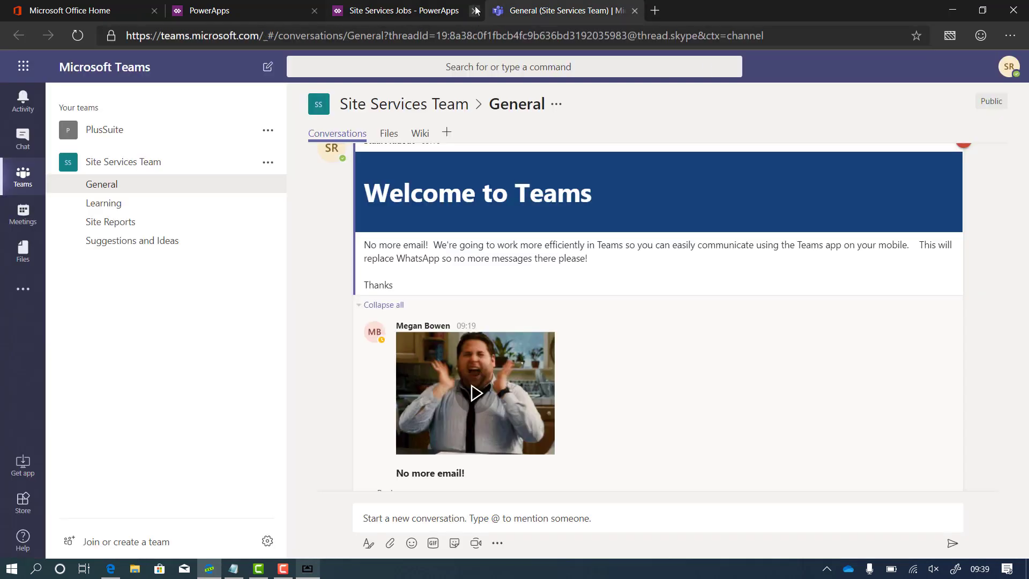
pyautogui.click(474, 11)
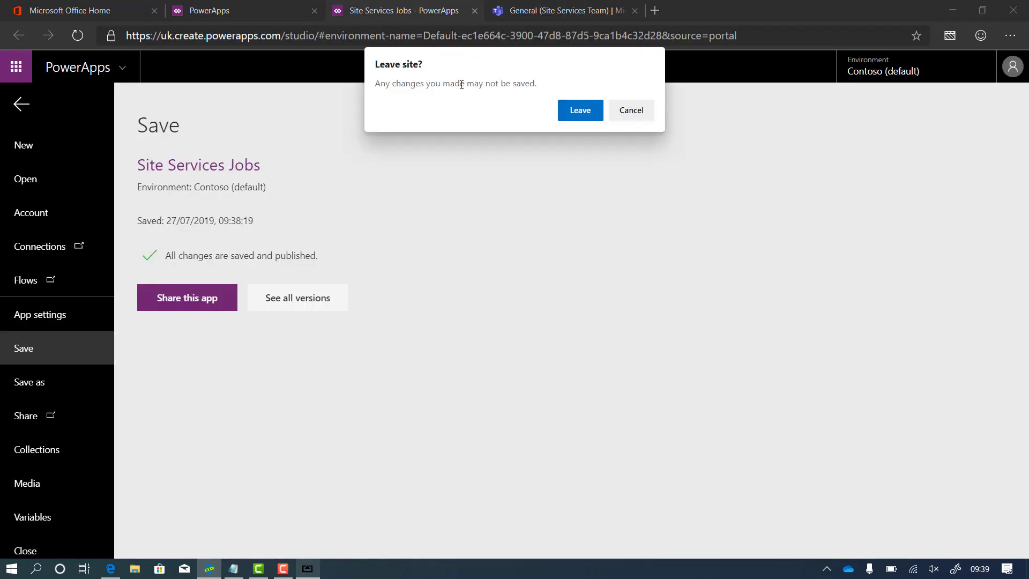
pyautogui.click(580, 111)
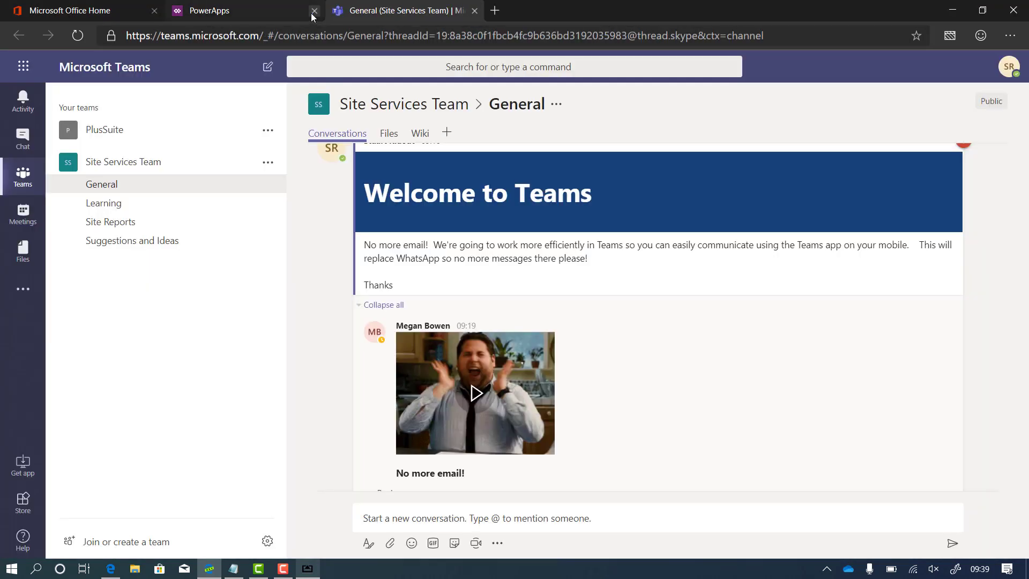
pyautogui.click(314, 11)
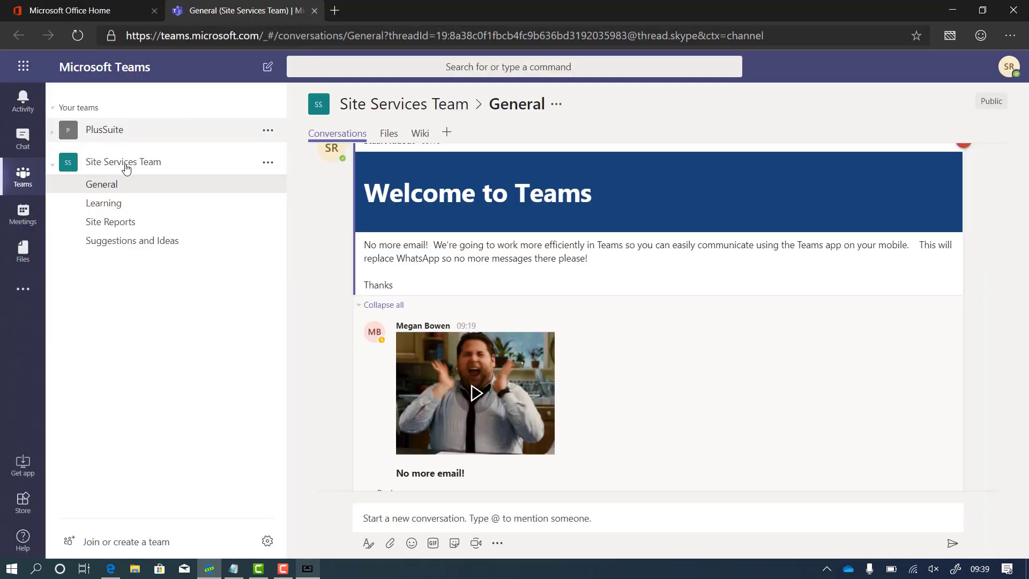
pyautogui.click(111, 226)
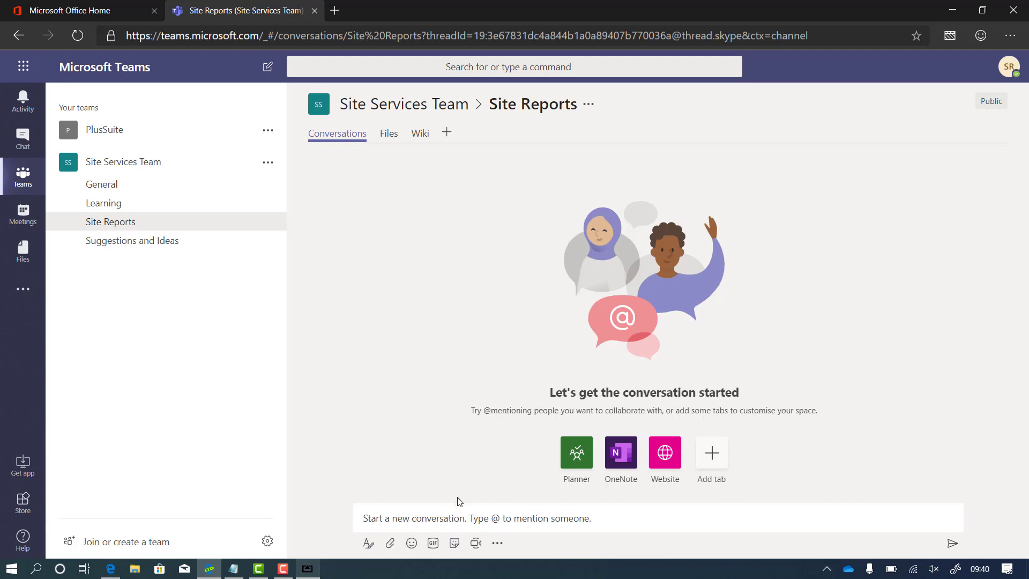
# Switch to Flow from the Office 365 home page and open the page of its SharePoint connector
pyautogui.click(79, 11)
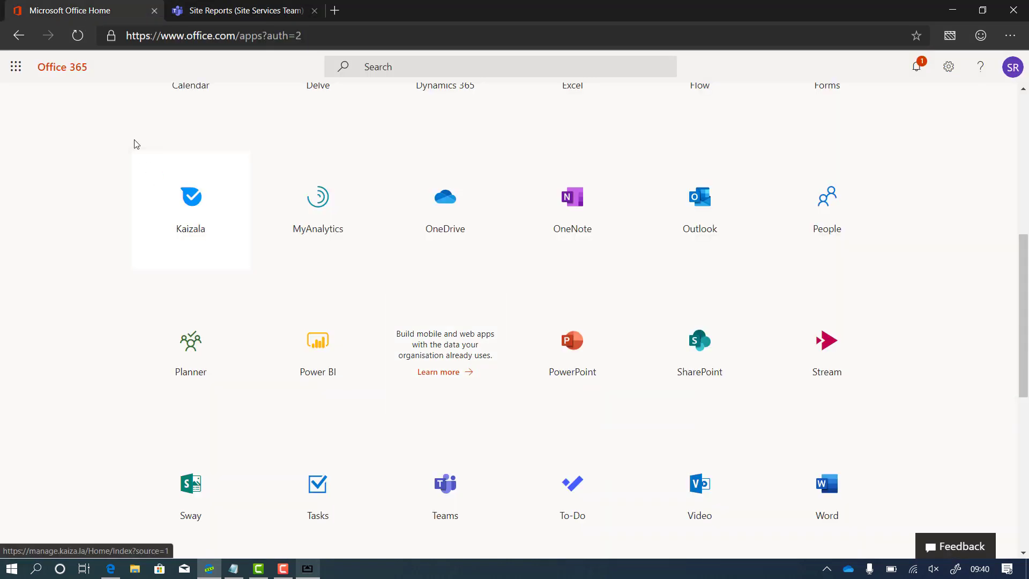
pyautogui.scroll(3, 137, 144)
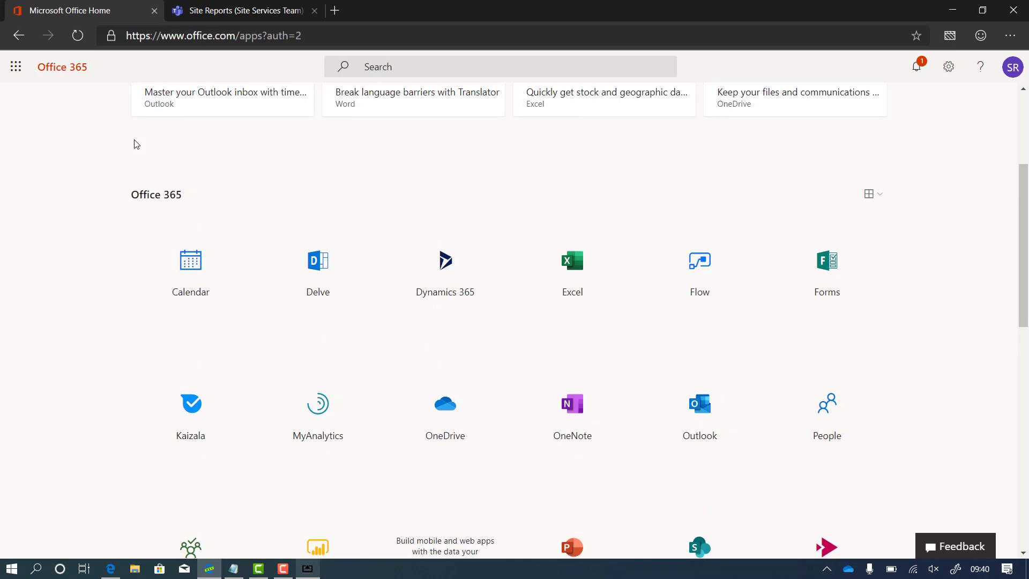
pyautogui.click(693, 243)
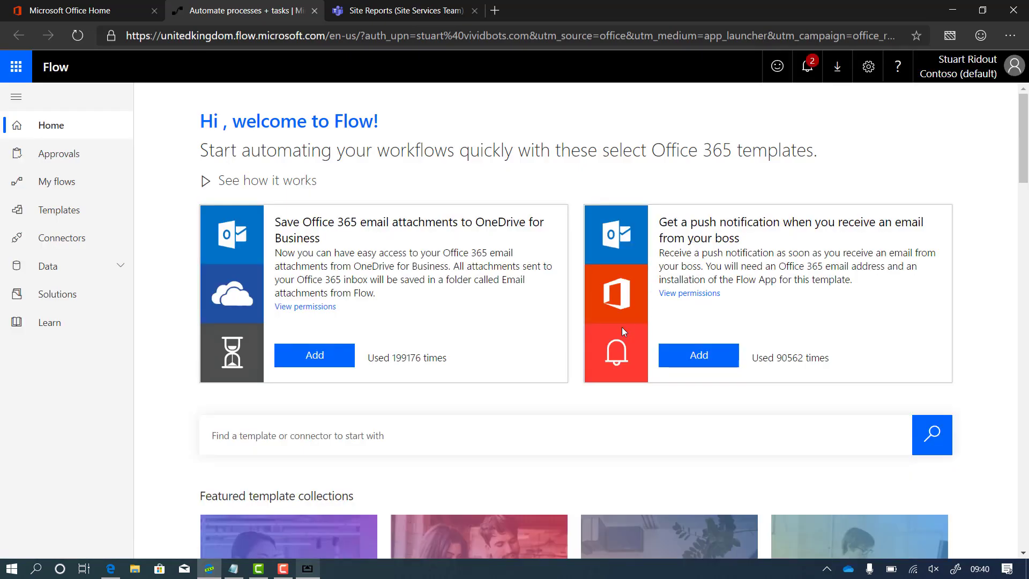
pyautogui.scroll(-2, 621, 327)
pyautogui.scroll(-1, 623, 330)
pyautogui.scroll(-3, 624, 331)
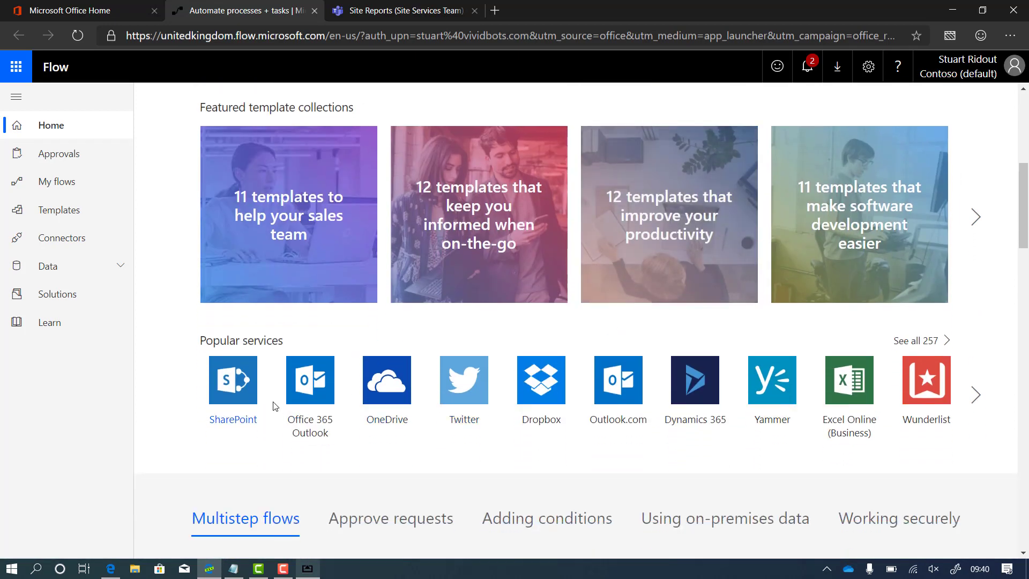
pyautogui.click(234, 385)
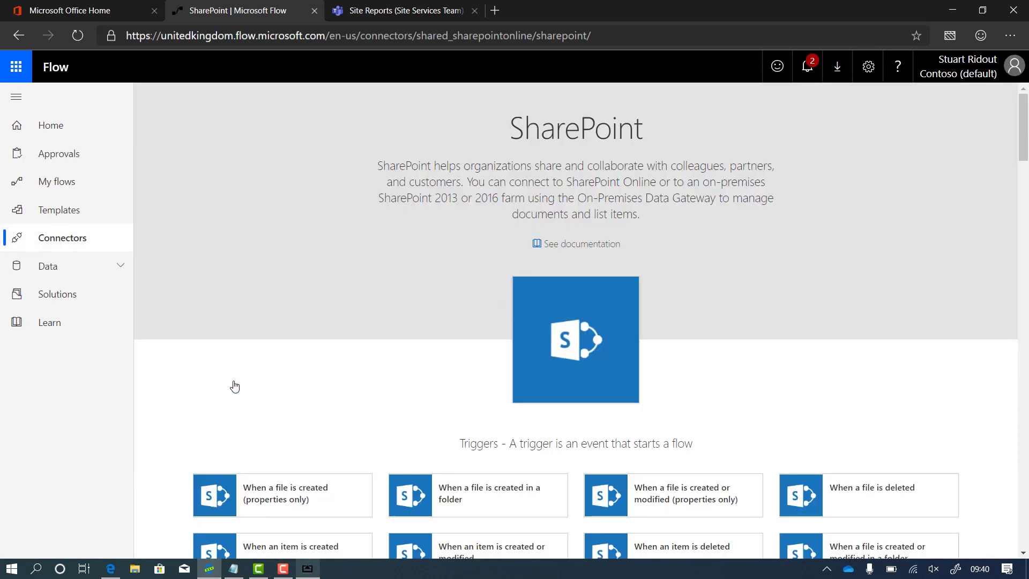
# Look through the flow templates offered for SharePoint
pyautogui.scroll(-1, 234, 386)
pyautogui.scroll(-9, 235, 386)
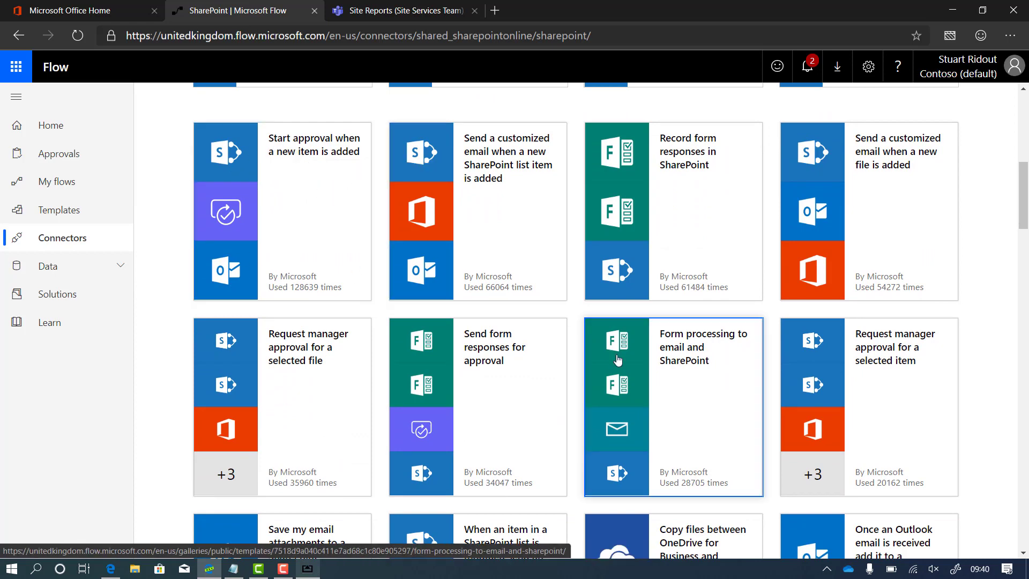
pyautogui.scroll(-2, 618, 360)
pyautogui.scroll(-4, 736, 475)
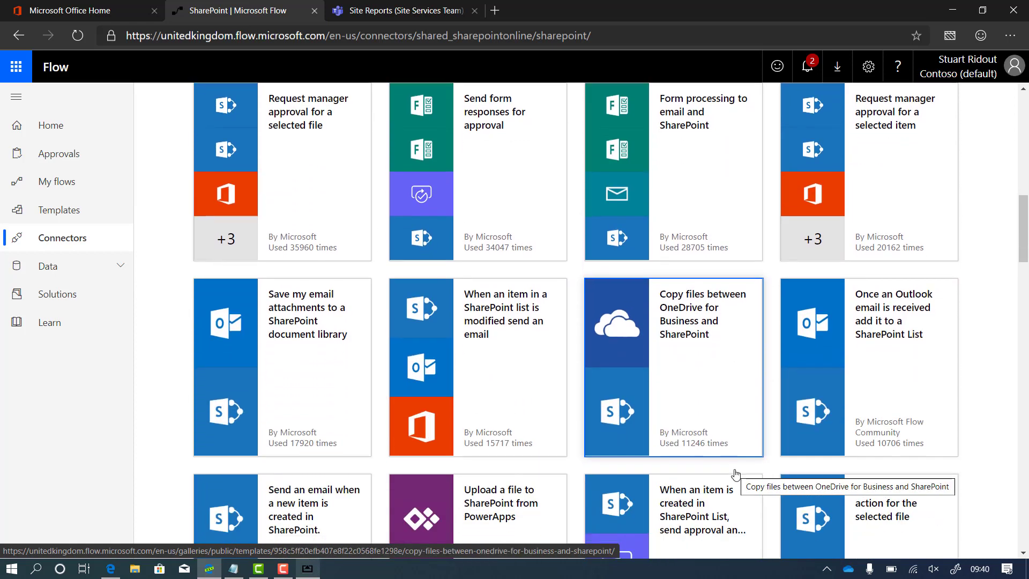
pyautogui.scroll(-8, 513, 489)
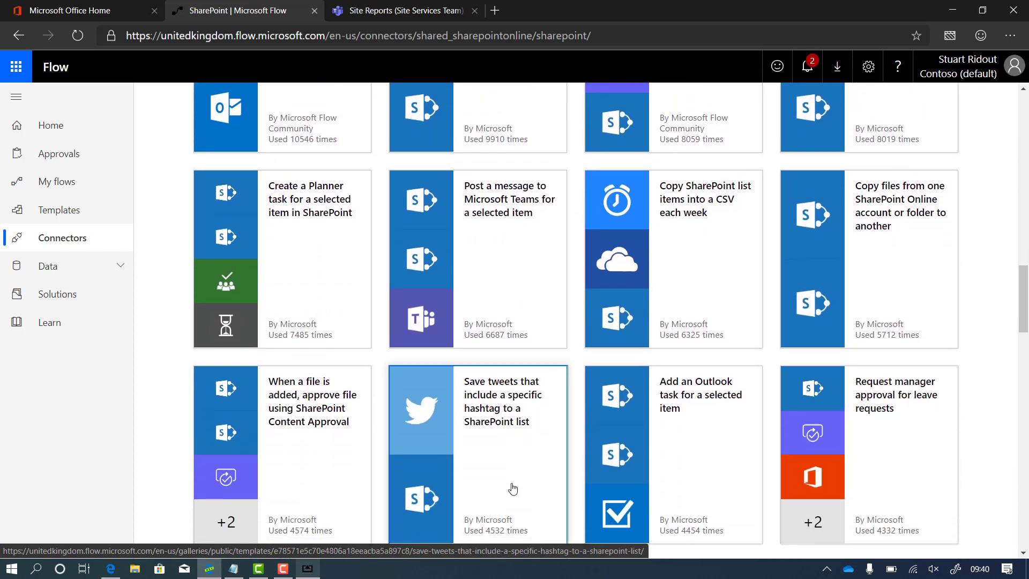
pyautogui.scroll(-6, 513, 489)
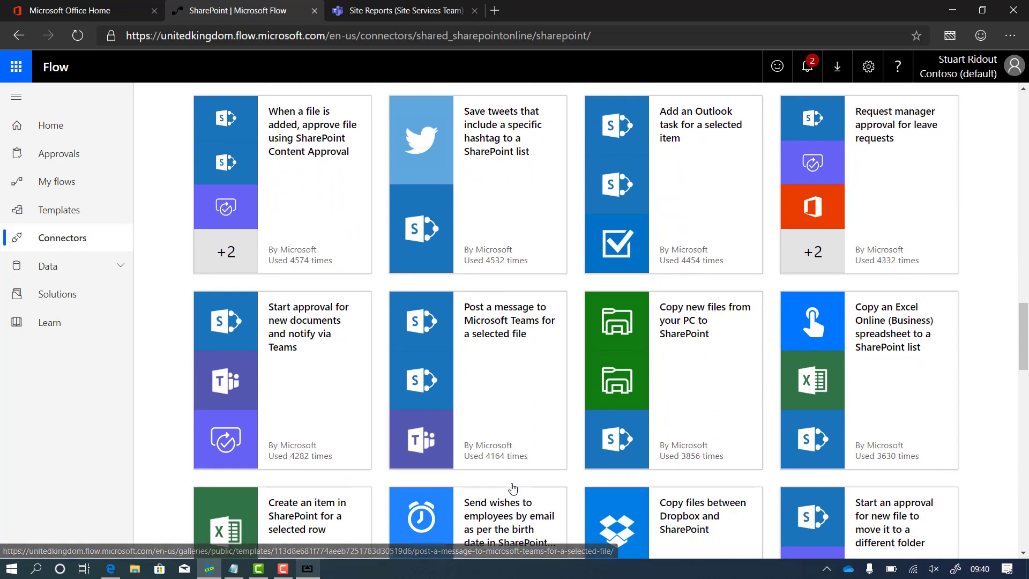
pyautogui.scroll(-3, 513, 489)
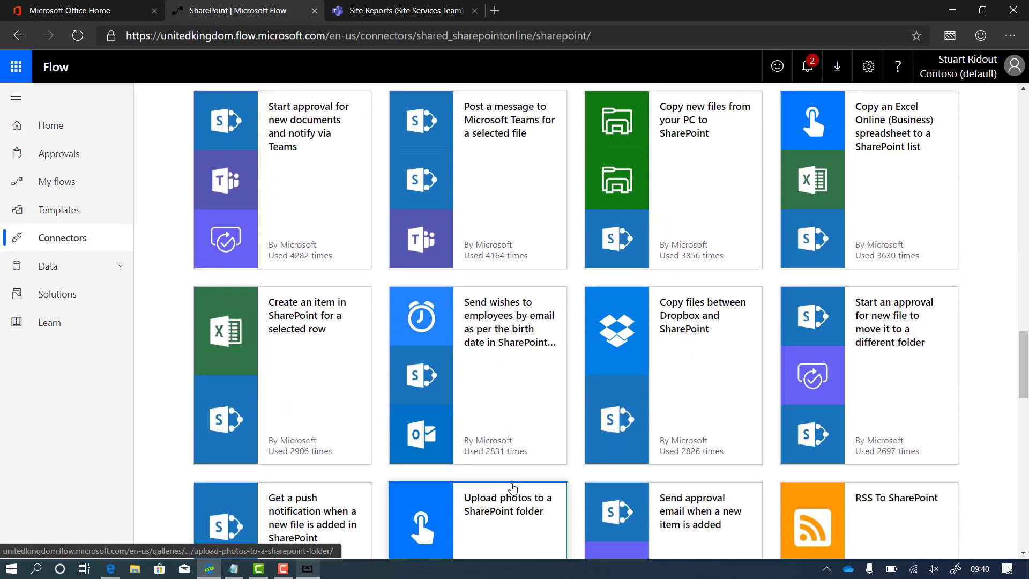
pyautogui.scroll(15, 513, 489)
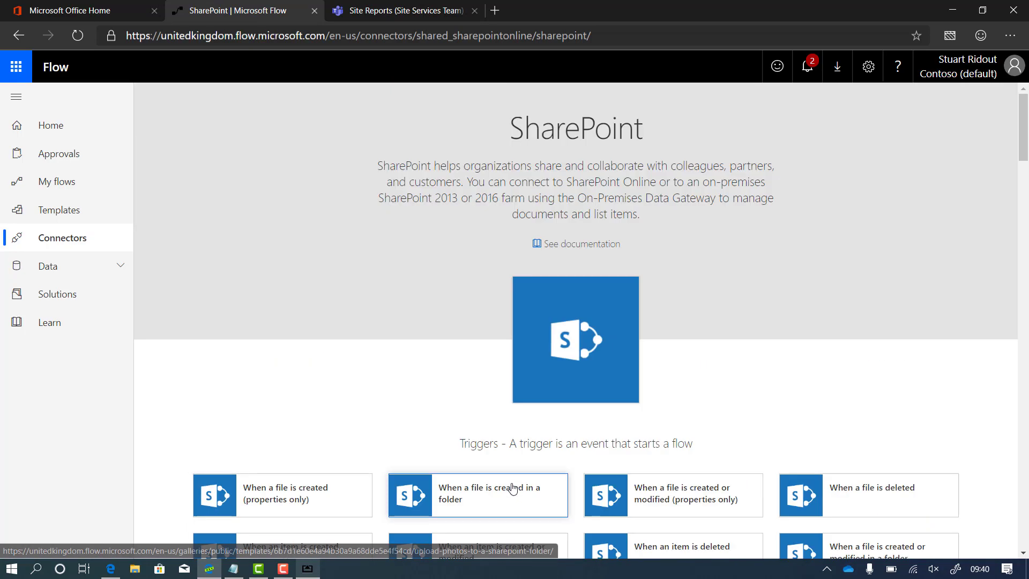
# Create a flow from the SharePoint trigger "When an item is created" and dismiss the site address hint
pyautogui.scroll(-2, 513, 489)
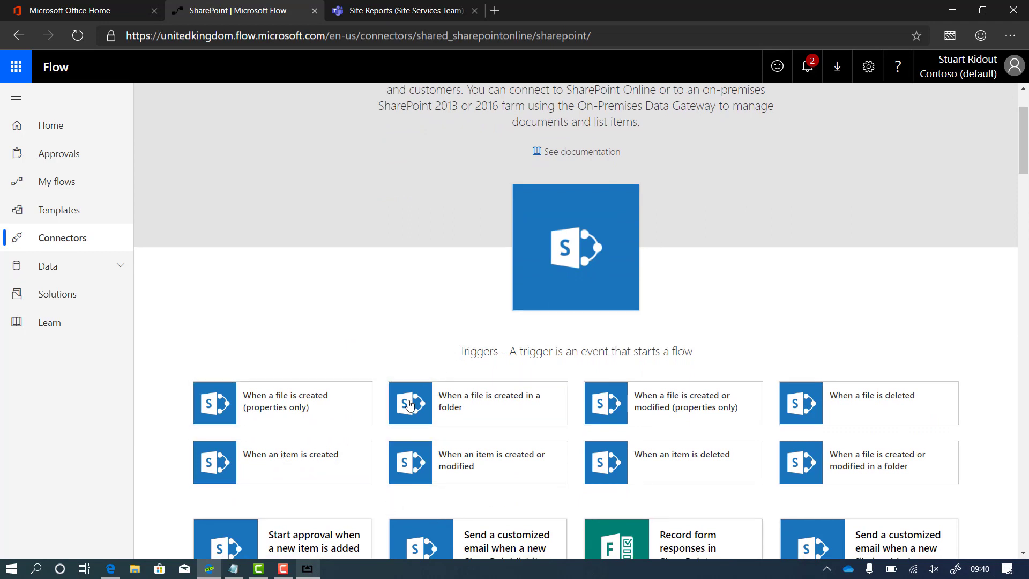
pyautogui.click(288, 476)
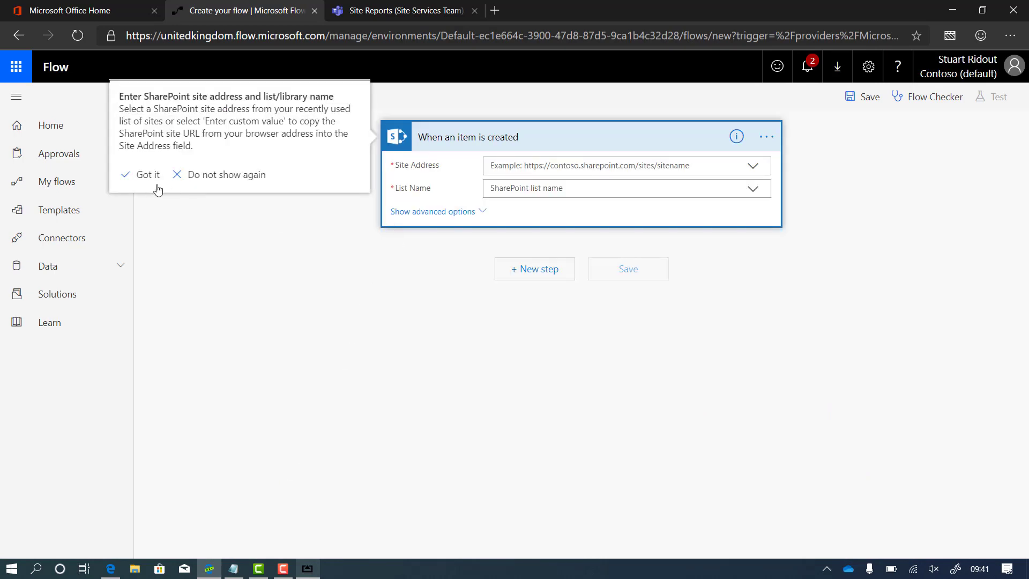
pyautogui.click(144, 175)
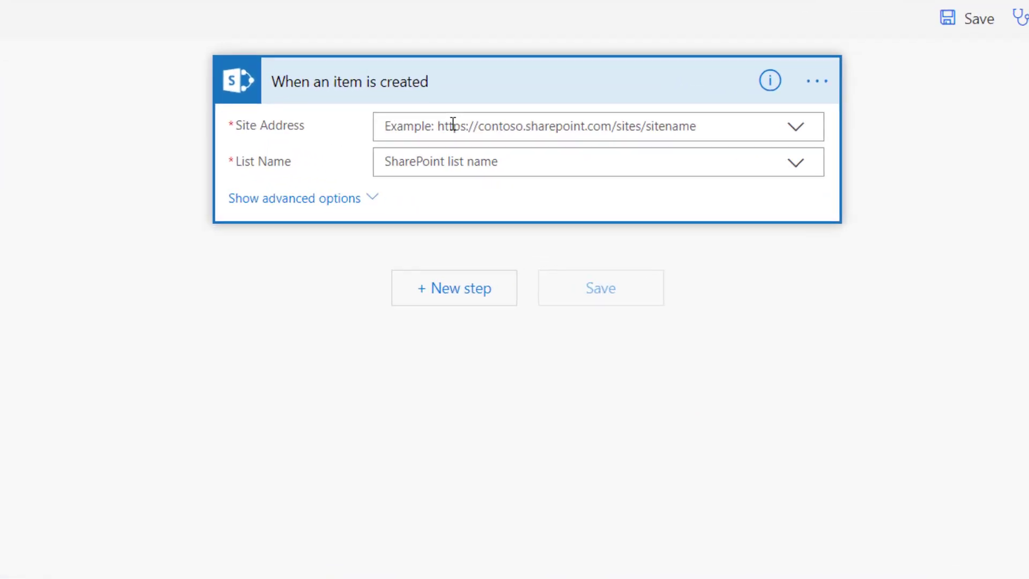
# Set the trigger's Site Address to Site Services Team and its List Name to Jobs
pyautogui.click(453, 124)
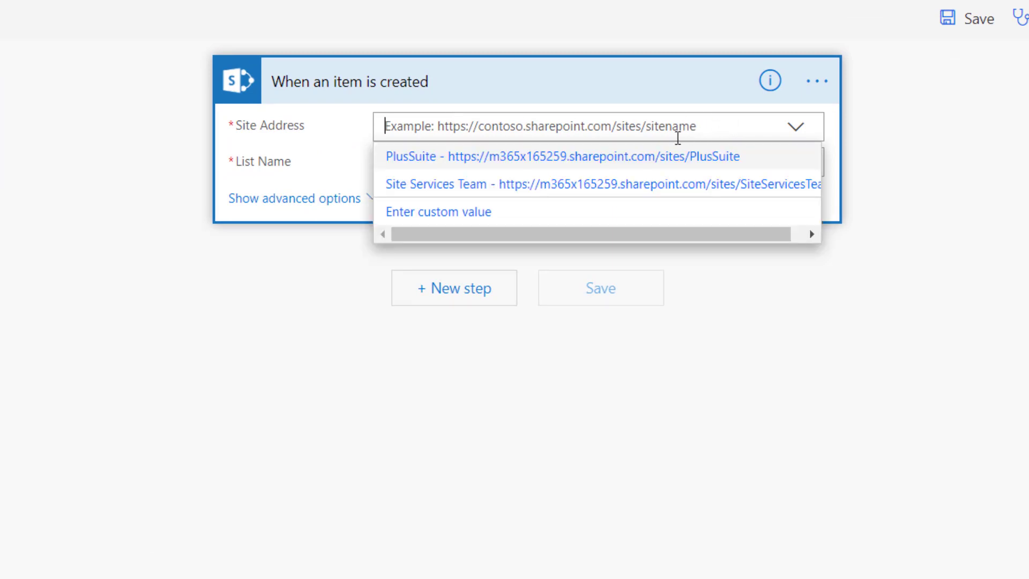
pyautogui.click(471, 187)
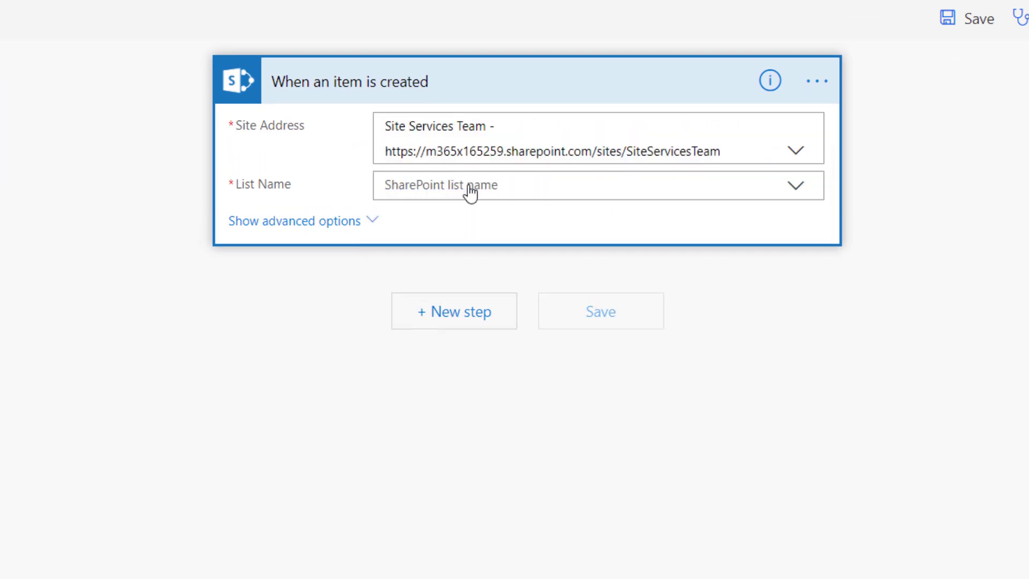
pyautogui.click(422, 184)
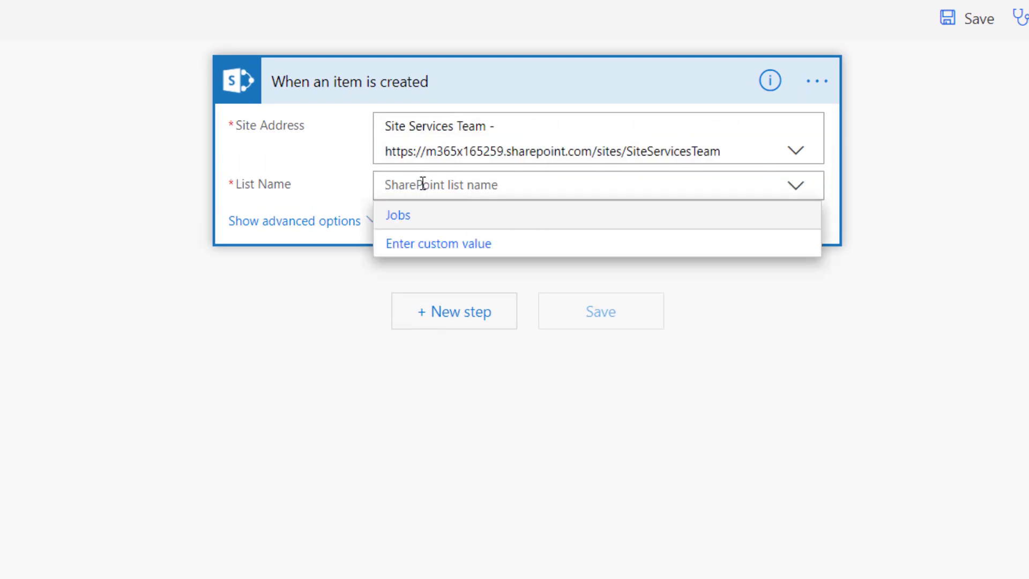
pyautogui.click(396, 219)
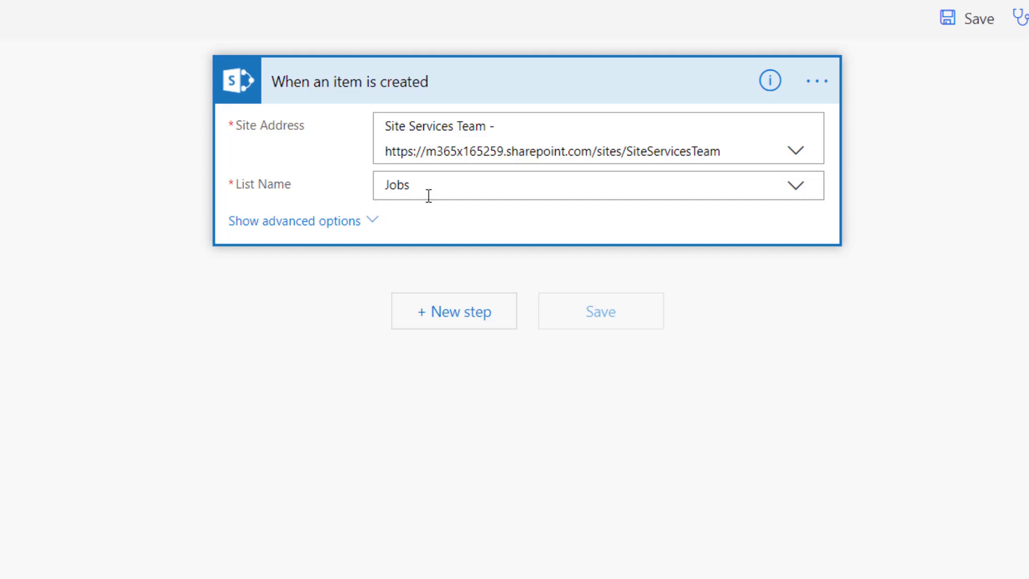
# Add the Microsoft Teams action "Post a message (V3)" after the SharePoint trigger
pyautogui.click(439, 322)
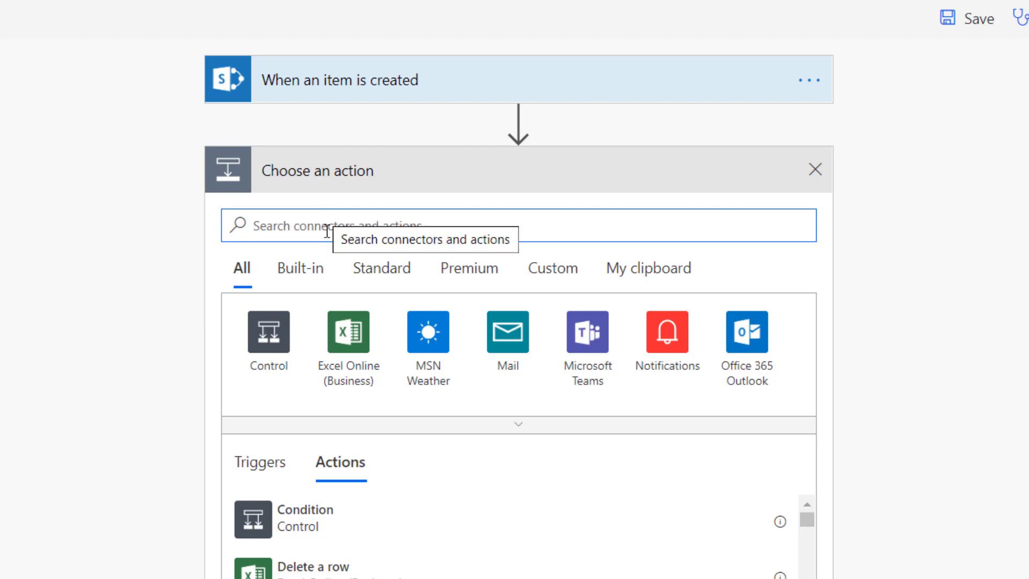
pyautogui.write('teams')
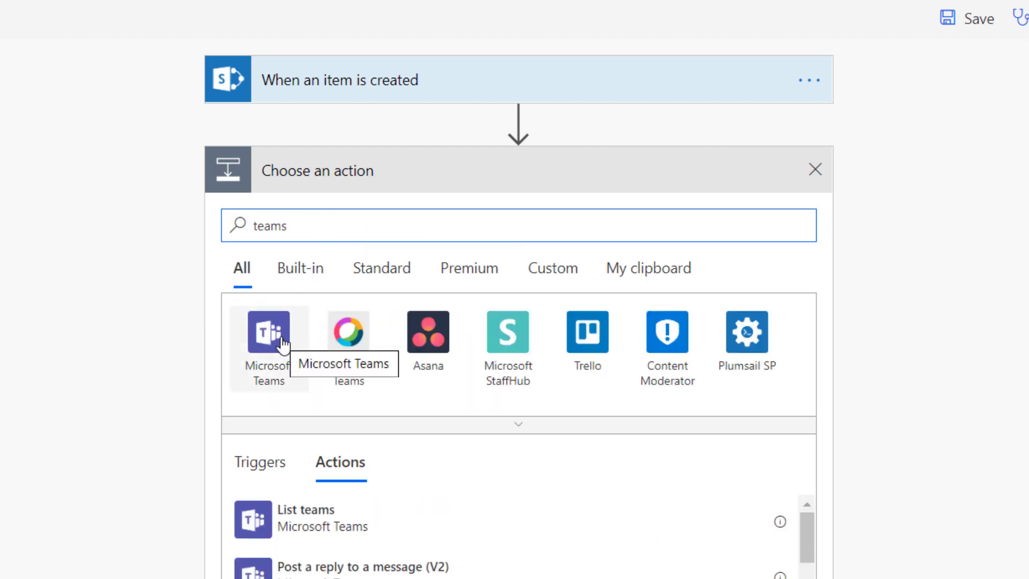
pyautogui.click(268, 343)
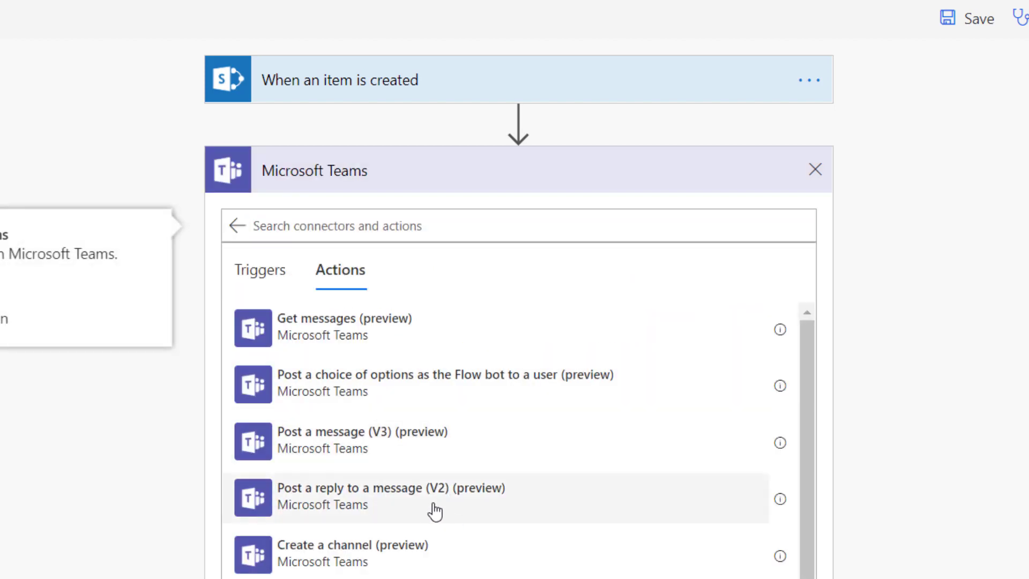
pyautogui.click(310, 437)
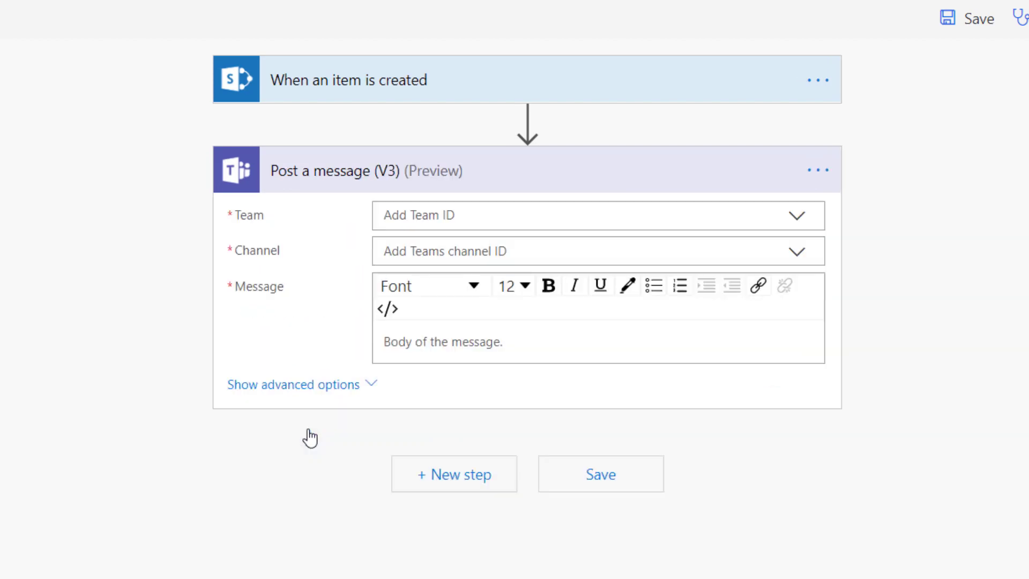
# Set the Teams action's Team to Site Services Team and its Channel to Site Reports
pyautogui.click(466, 219)
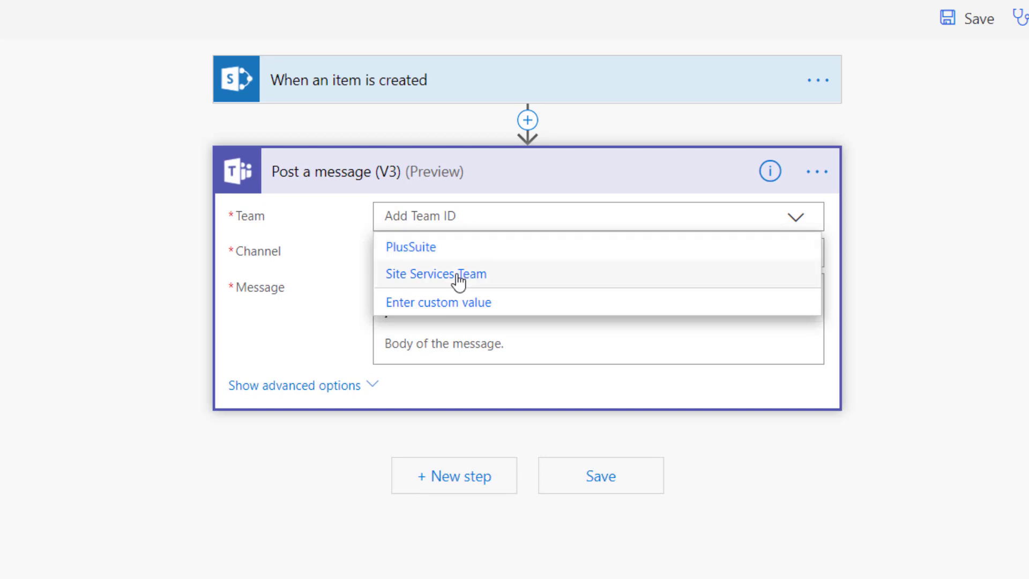
pyautogui.click(458, 277)
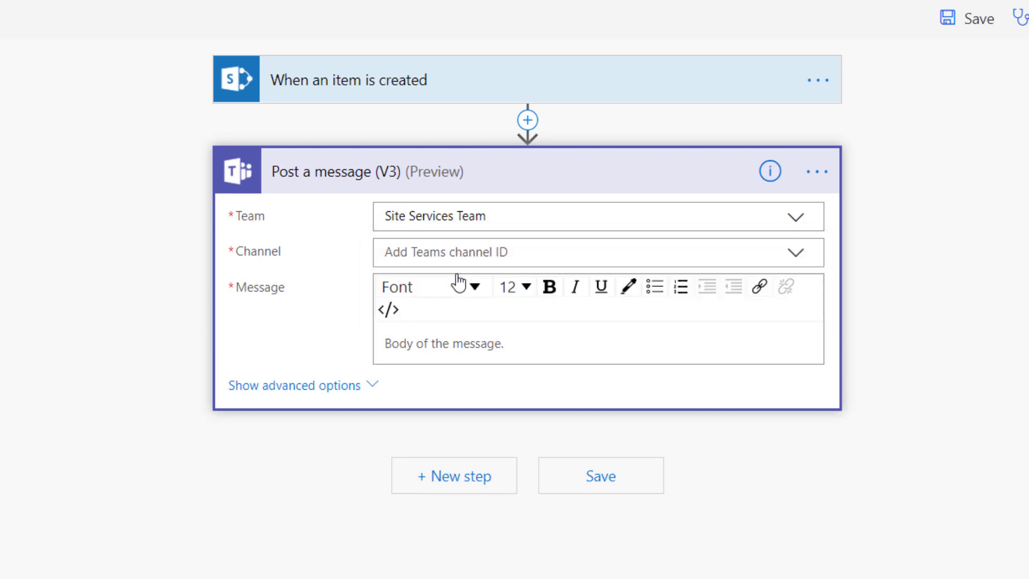
pyautogui.click(427, 258)
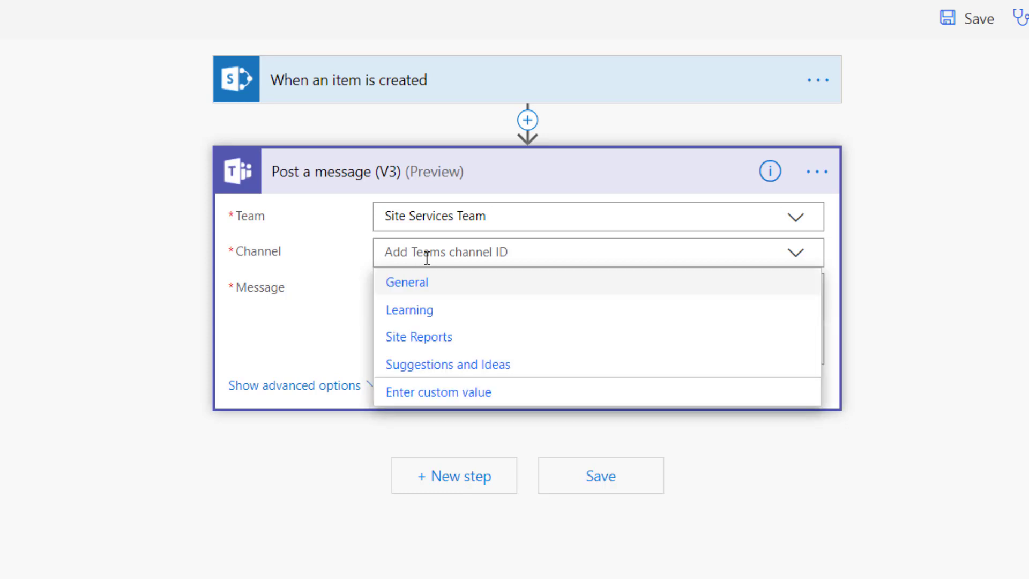
pyautogui.click(431, 338)
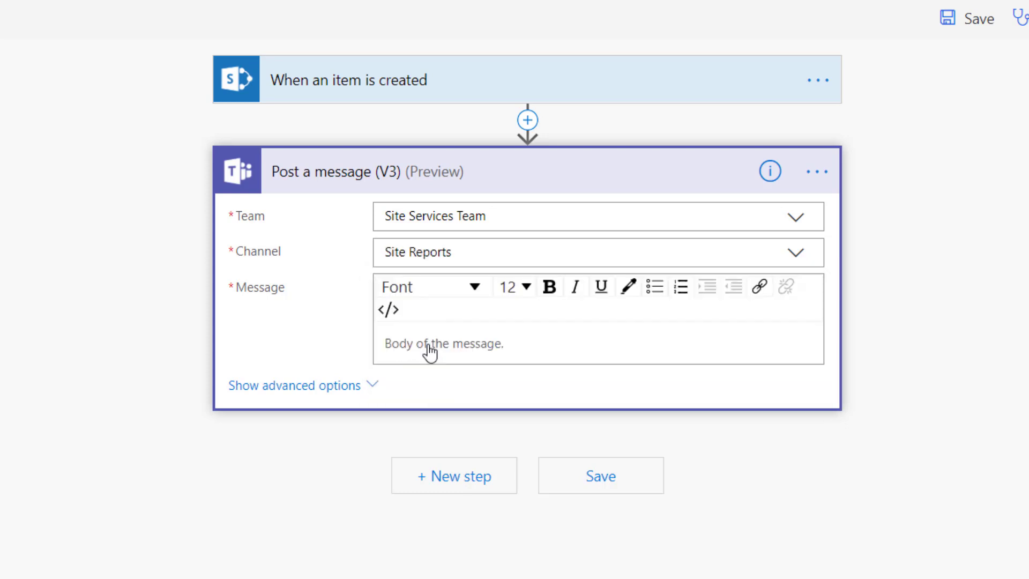
# Start the Teams message with the bold heading "New Report Added" and begin a new line below it
pyautogui.click(430, 352)
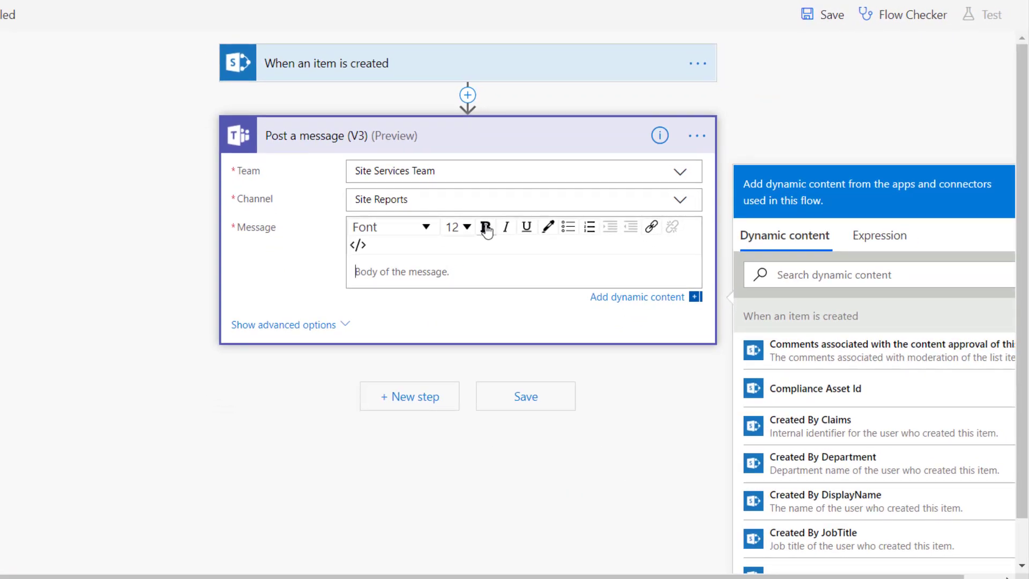
pyautogui.write('New Report Added')
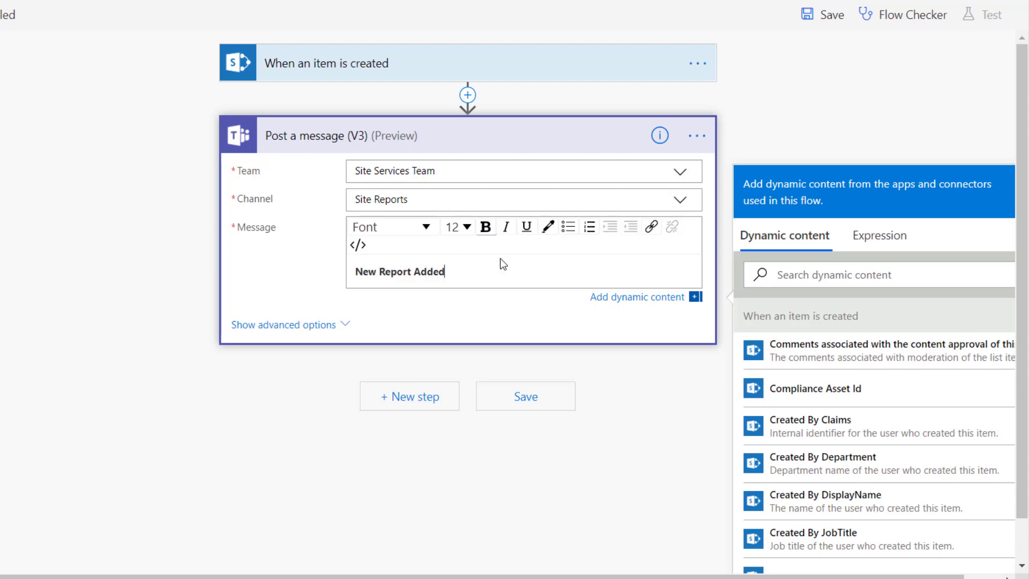
pyautogui.press('Return')
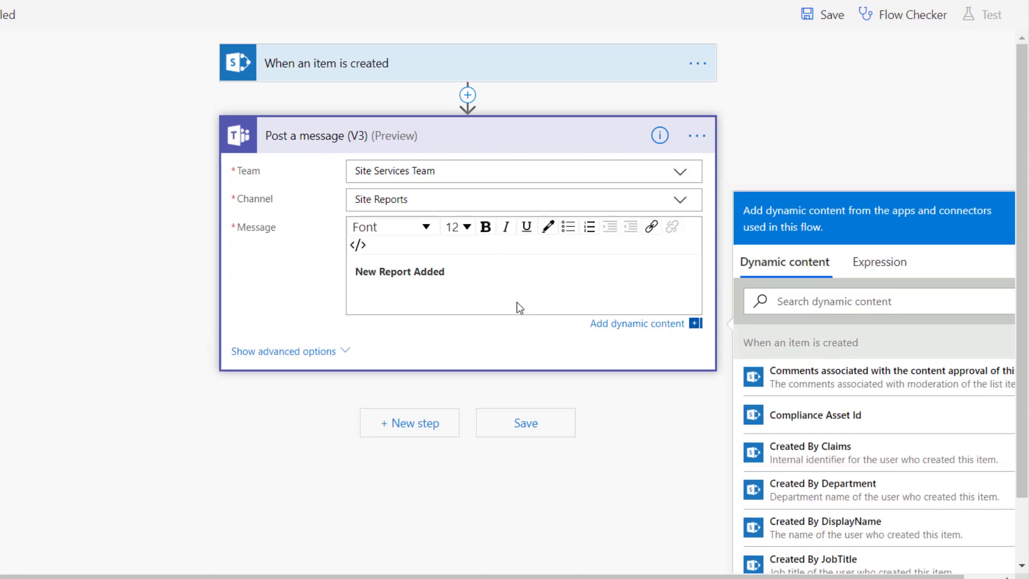
# Write "A new reported added by" under the heading, followed by the dynamic value Reported By DisplayName
pyautogui.write('A new reported added by')
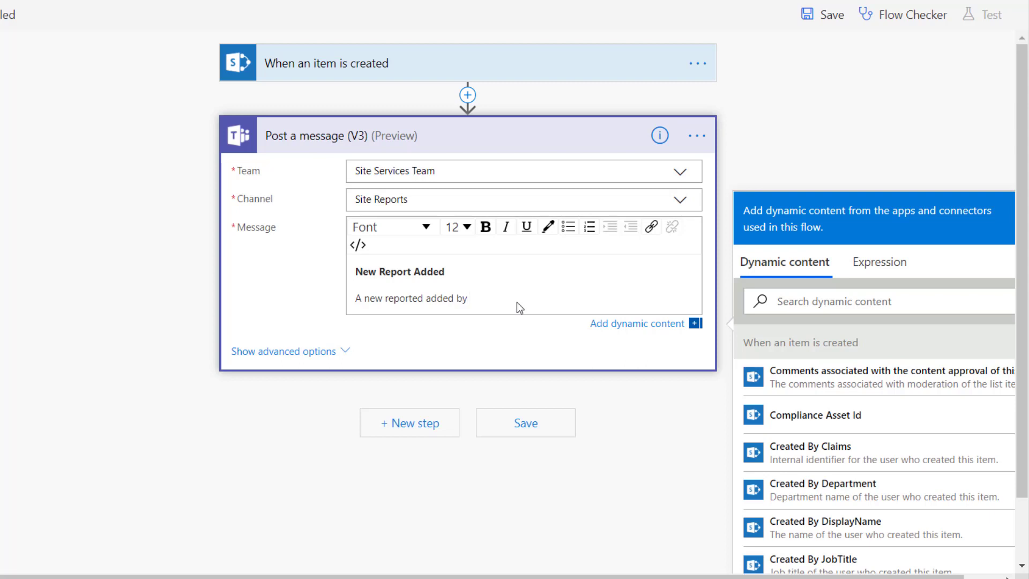
pyautogui.scroll(-1, 869, 476)
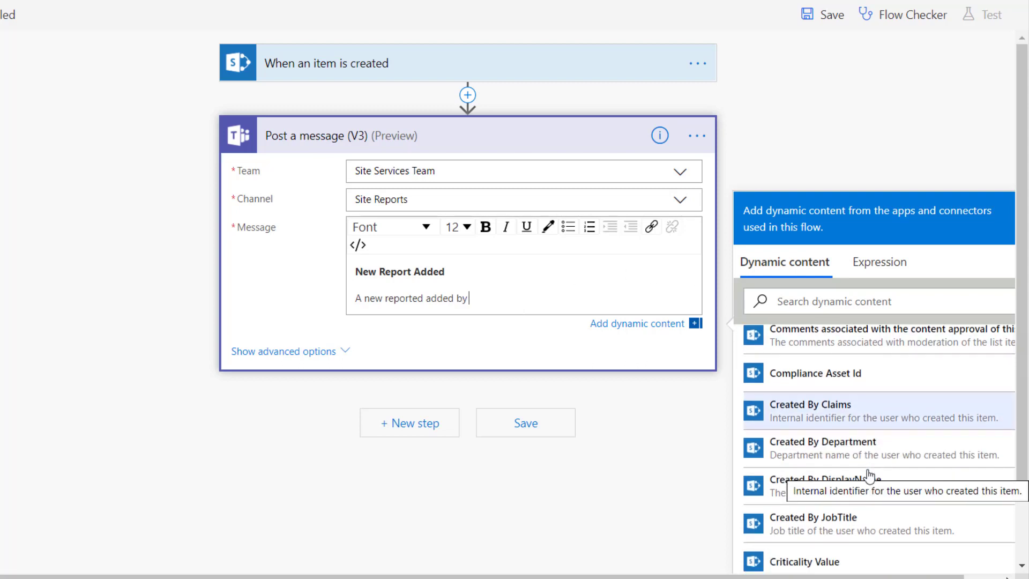
pyautogui.scroll(-10, 869, 476)
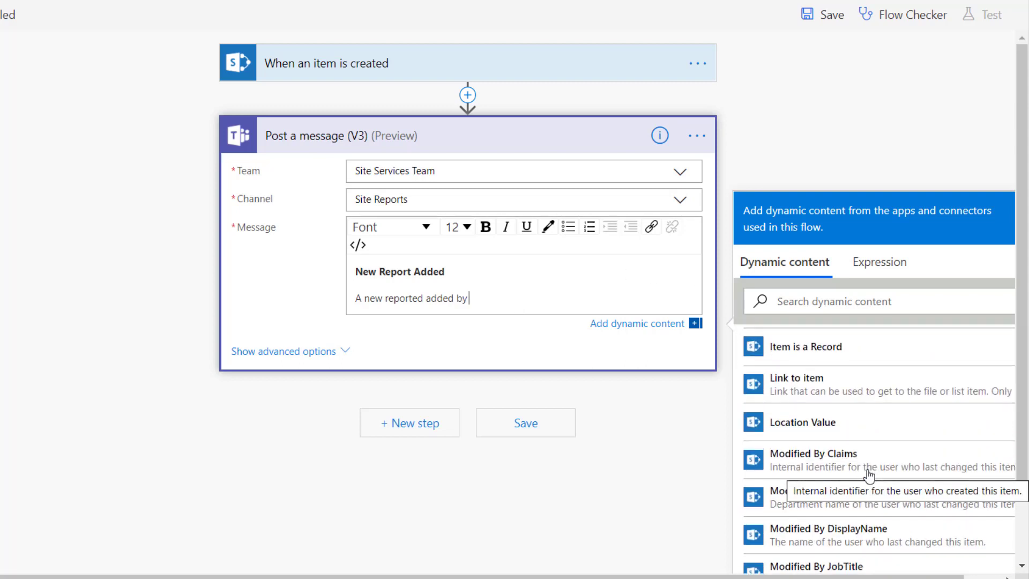
pyautogui.scroll(-4, 869, 476)
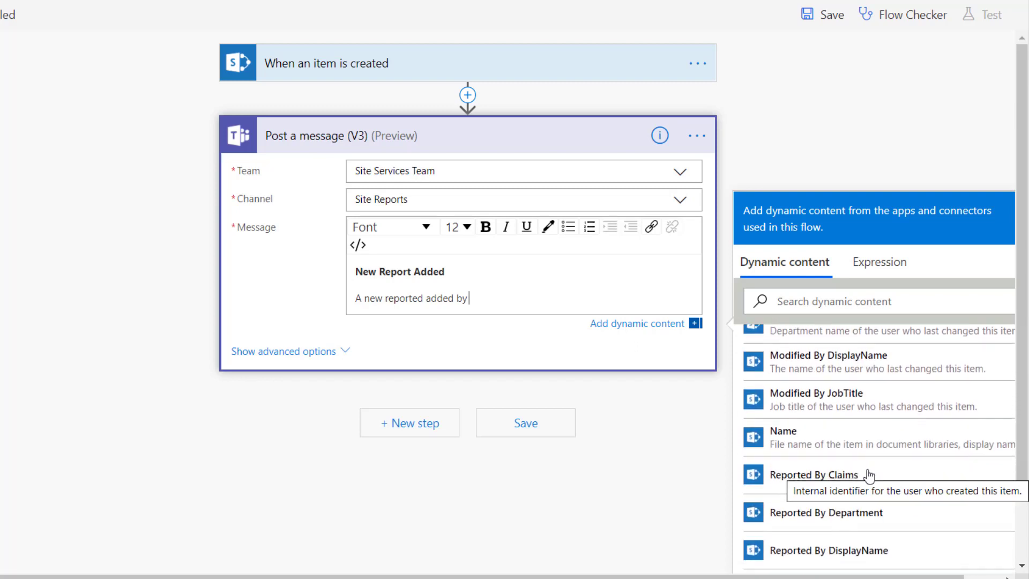
pyautogui.scroll(-3, 869, 476)
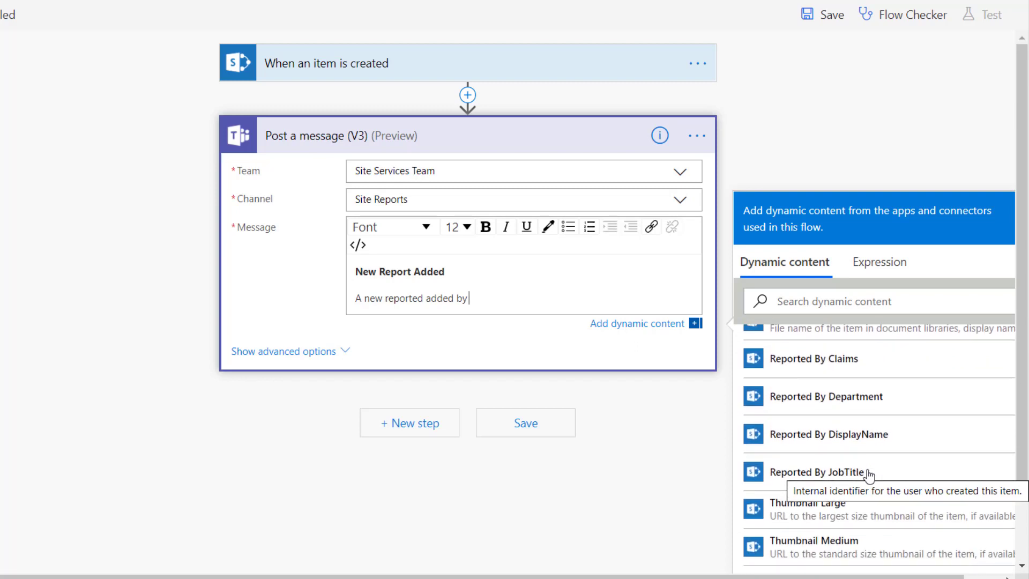
pyautogui.scroll(-1, 870, 476)
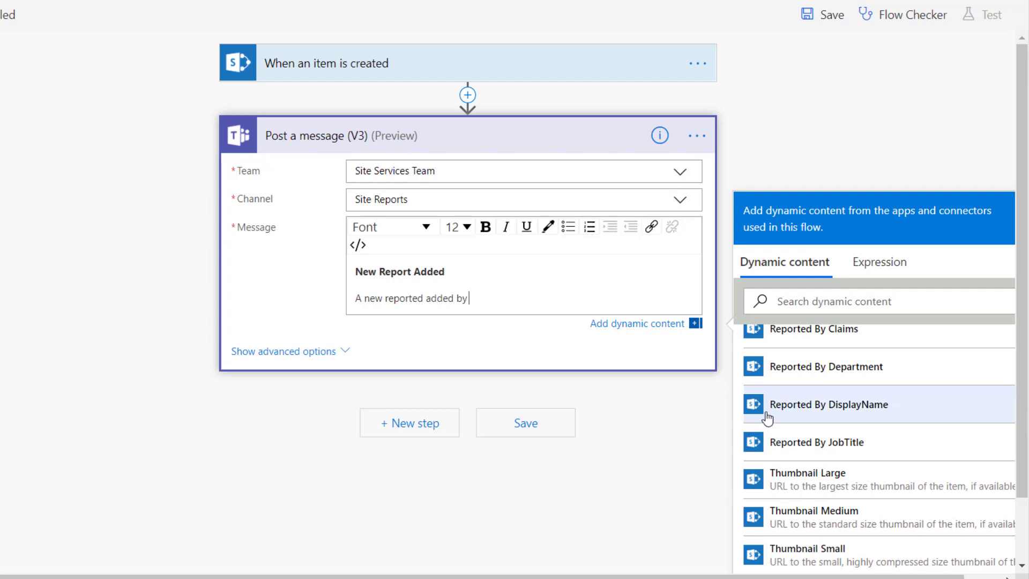
pyautogui.click(809, 410)
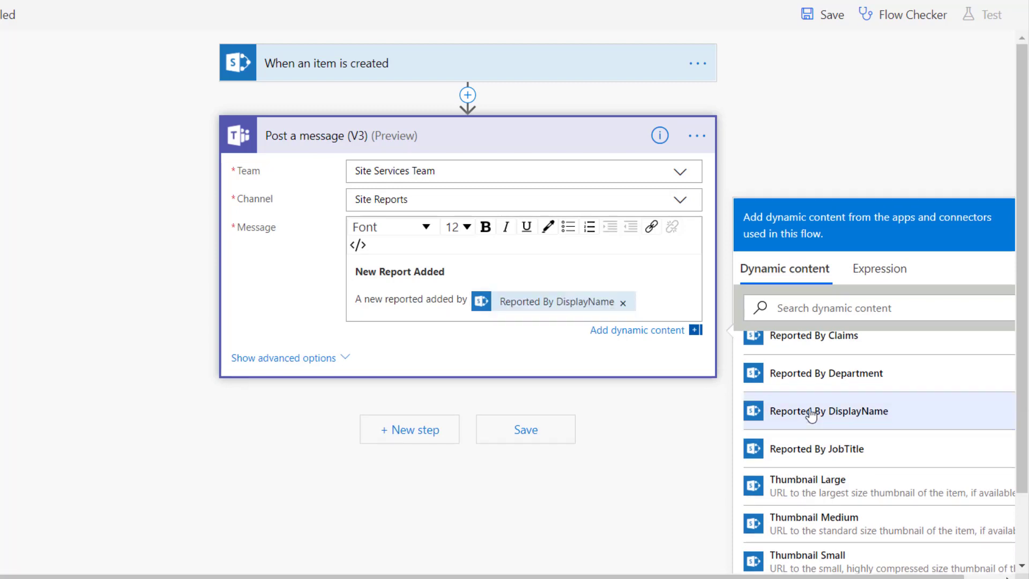
# Add a "Title:" line to the message, followed by the dynamic value Title
pyautogui.press('Return')
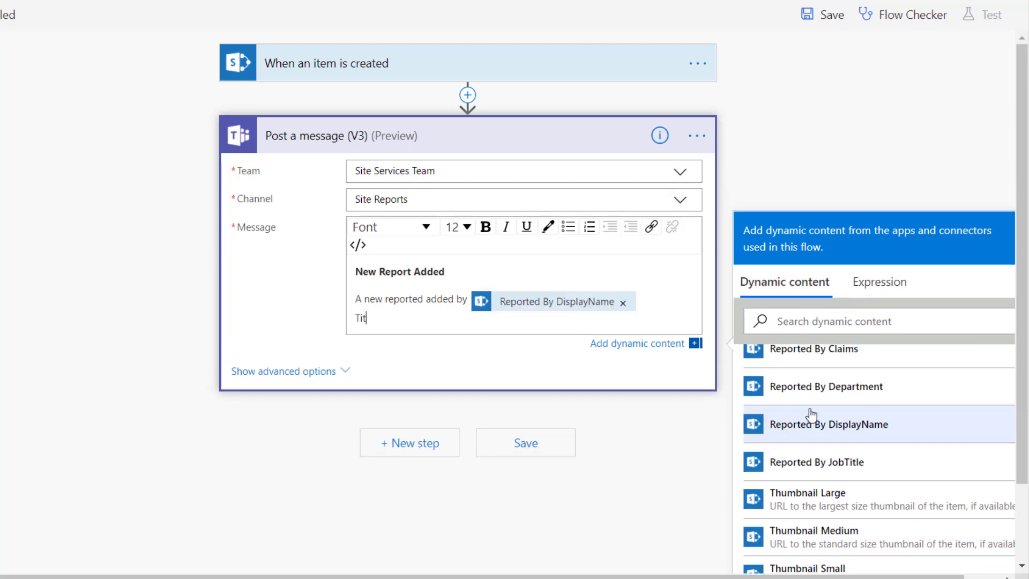
pyautogui.write('Title:')
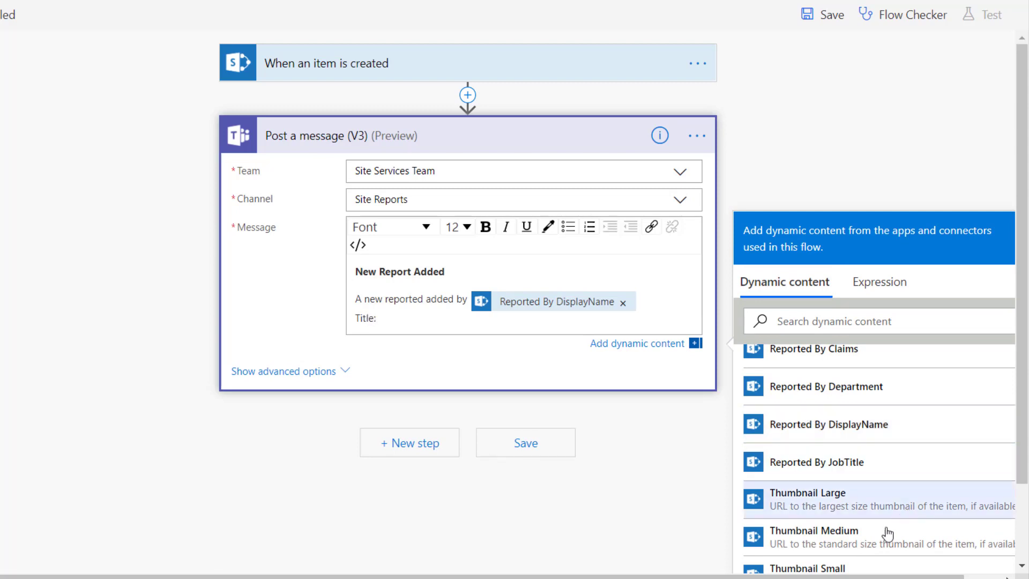
pyautogui.scroll(-1, 886, 529)
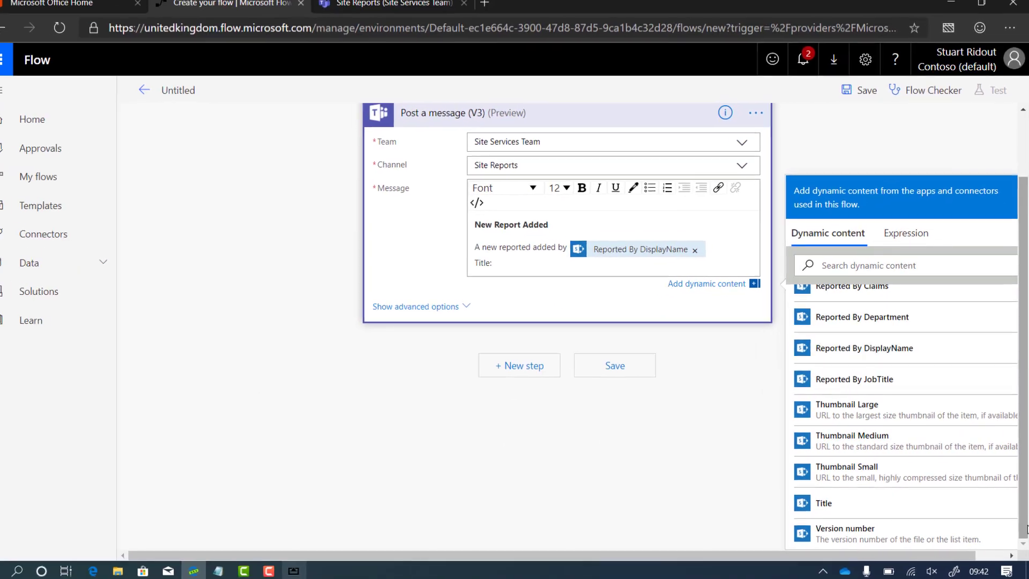
pyautogui.click(834, 505)
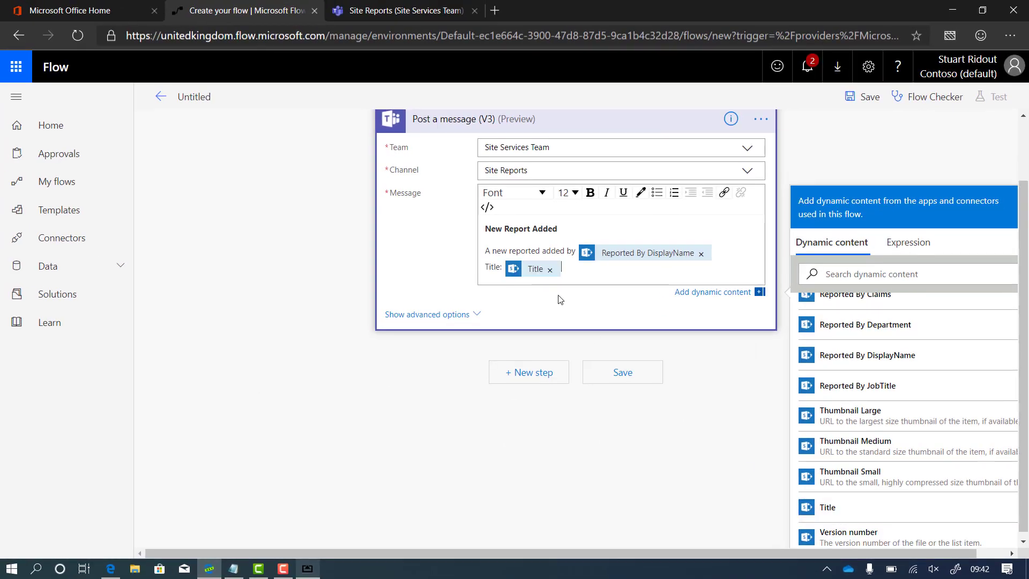
# Add a "Description:" line to the message, followed by the dynamic value Description
pyautogui.press('Return')
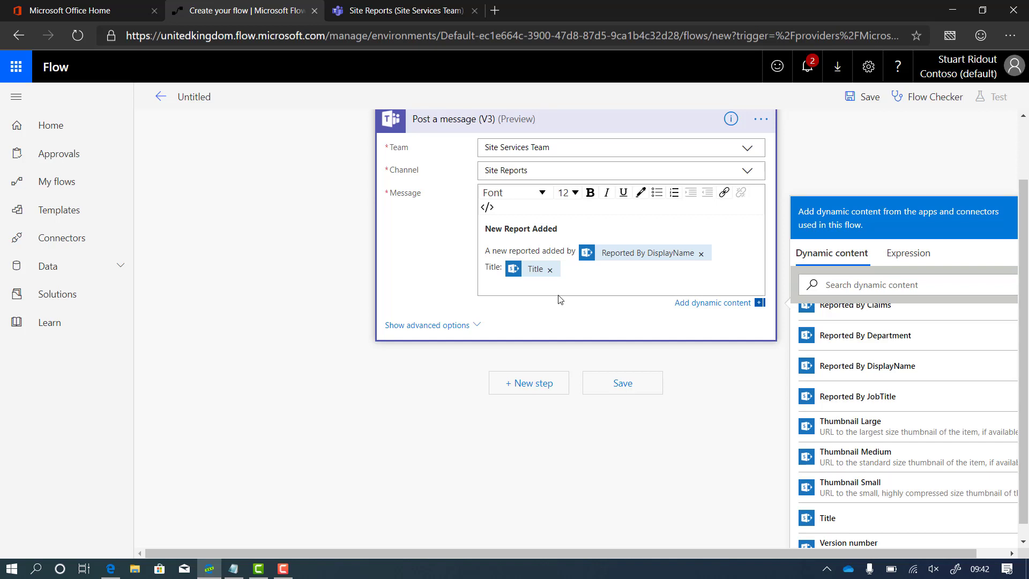
pyautogui.write('Description:')
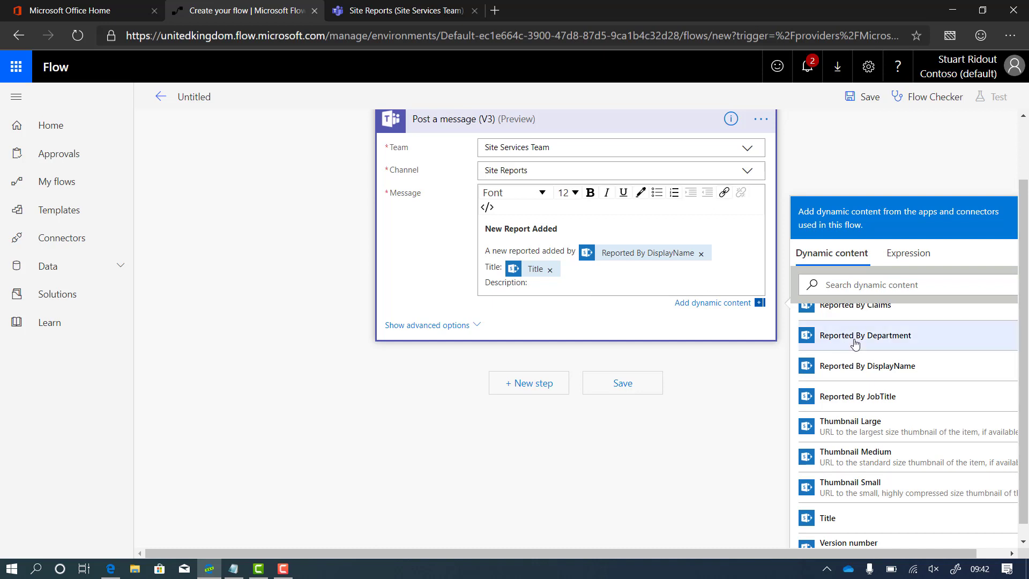
pyautogui.scroll(5, 854, 341)
pyautogui.scroll(5, 854, 343)
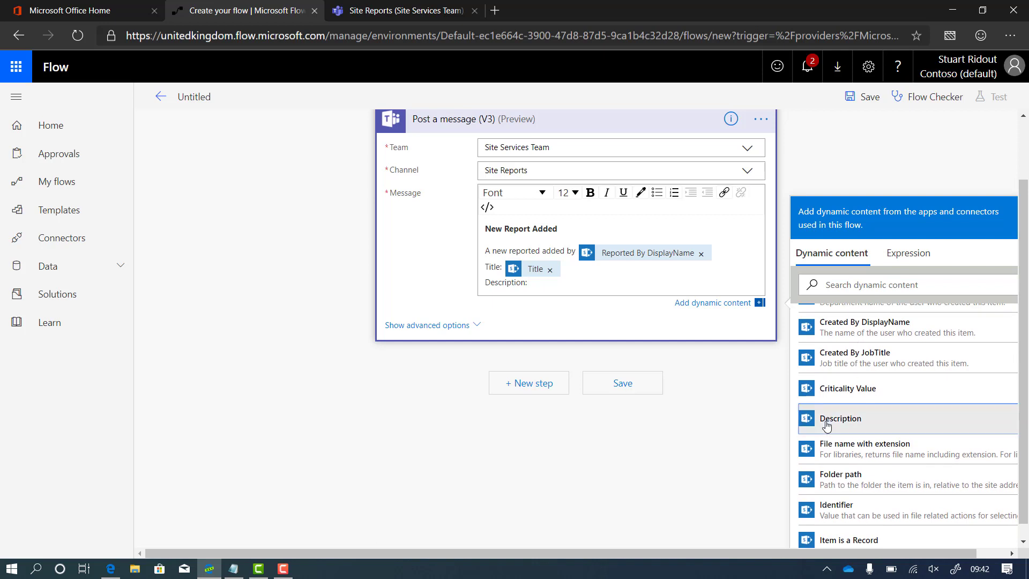
pyautogui.click(827, 426)
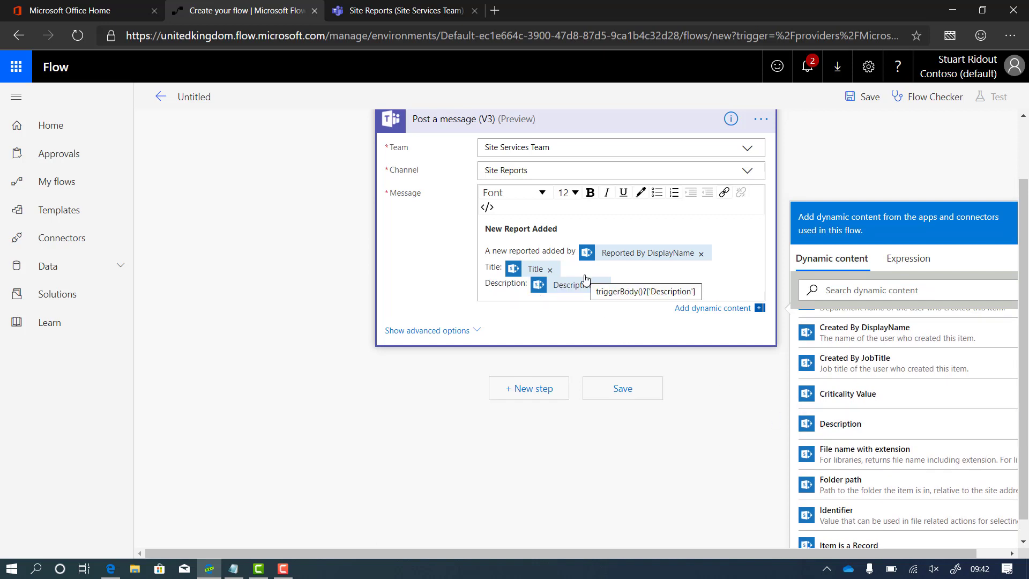
# Switch the message to HTML code and add an opening <a href=""> tag before </p>, with the dynamic value Link to item as its address
pyautogui.press('Return')
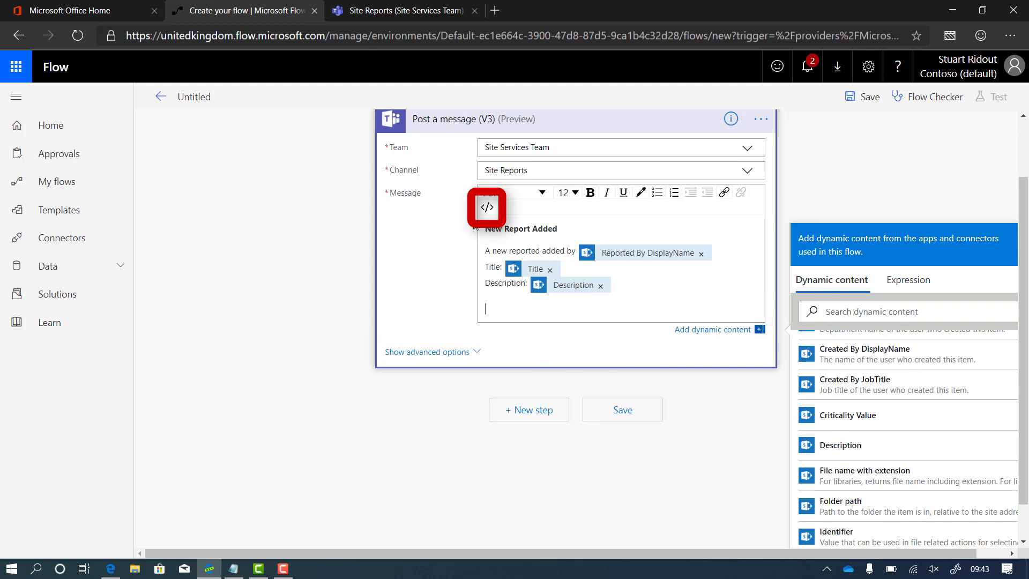
pyautogui.click(487, 208)
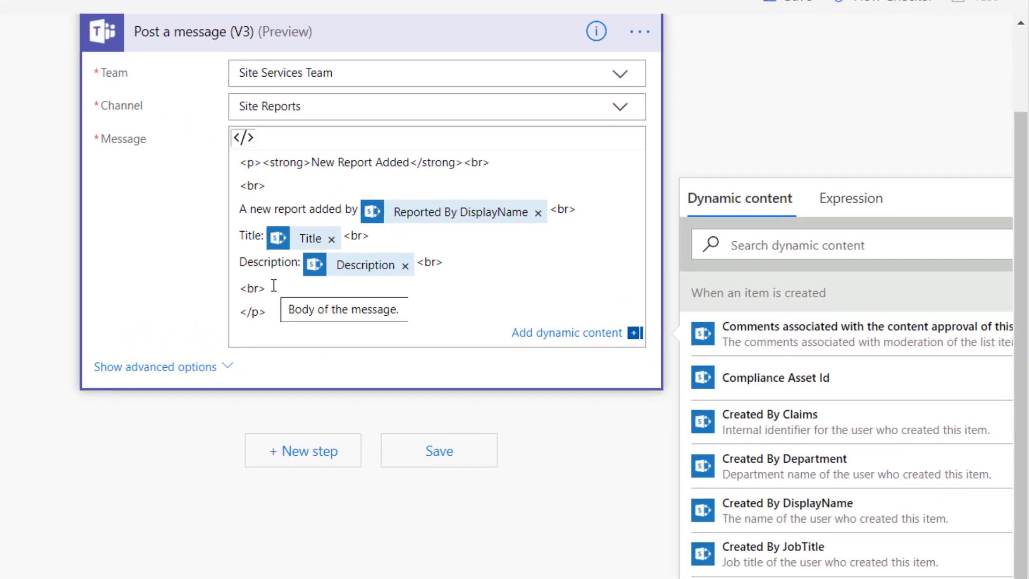
pyautogui.click(274, 286)
pyautogui.press('Return')
pyautogui.write('<')
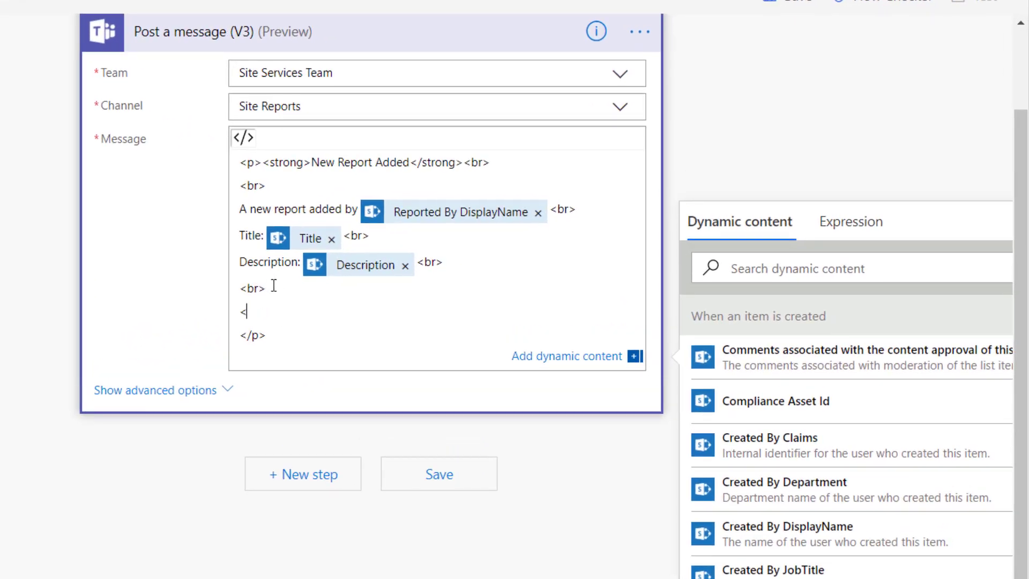
pyautogui.write('a href="">')
pyautogui.click(289, 311)
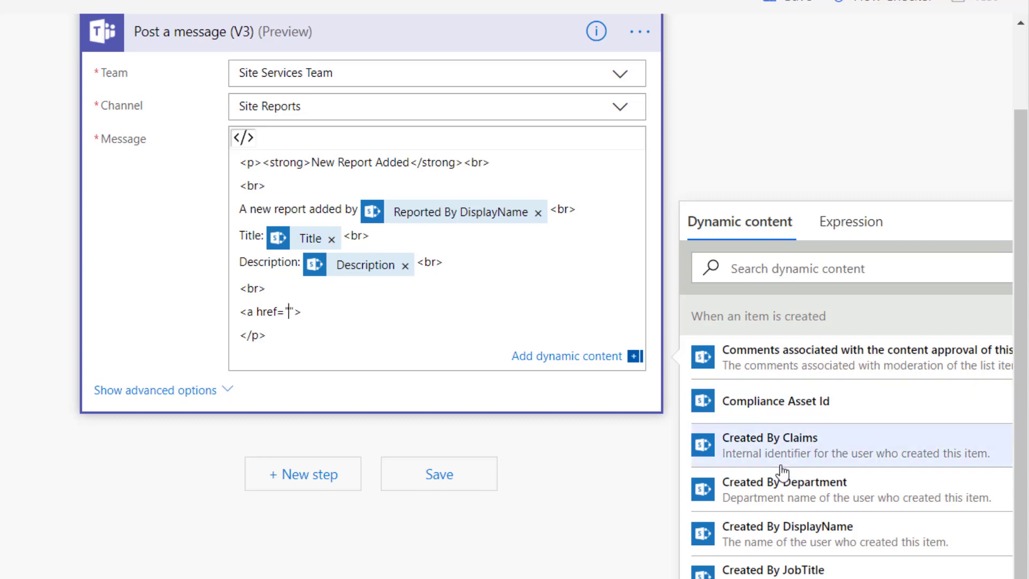
pyautogui.scroll(-7, 782, 472)
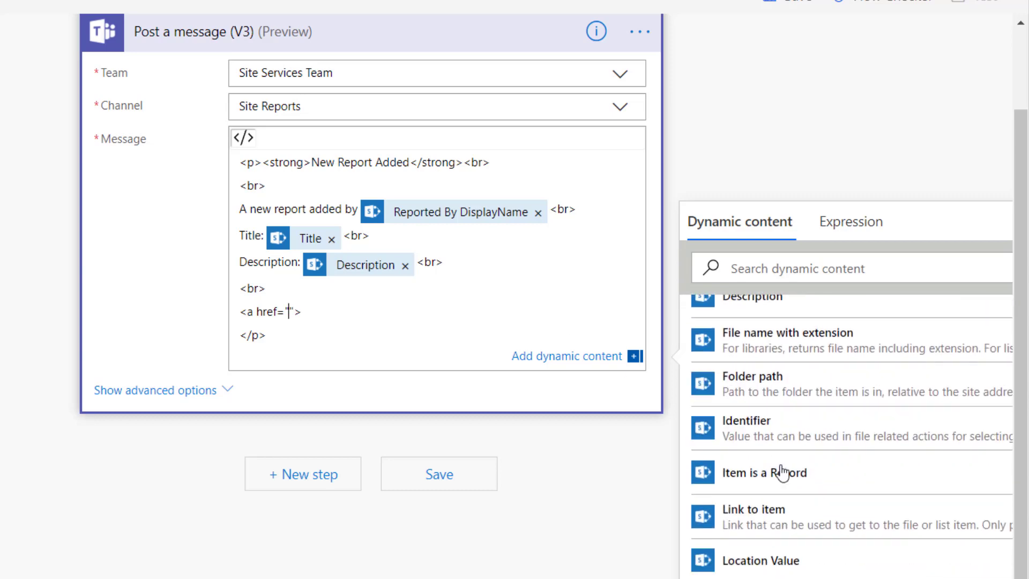
pyautogui.click(760, 509)
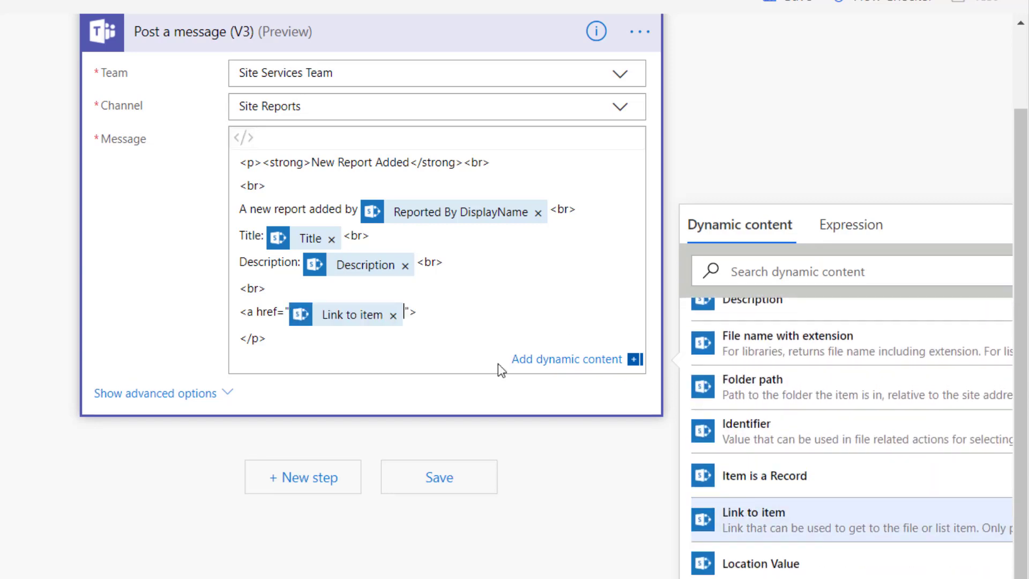
# Give the link the text "View on SharePoint", close it with </a> and save the flow
pyautogui.write('V')
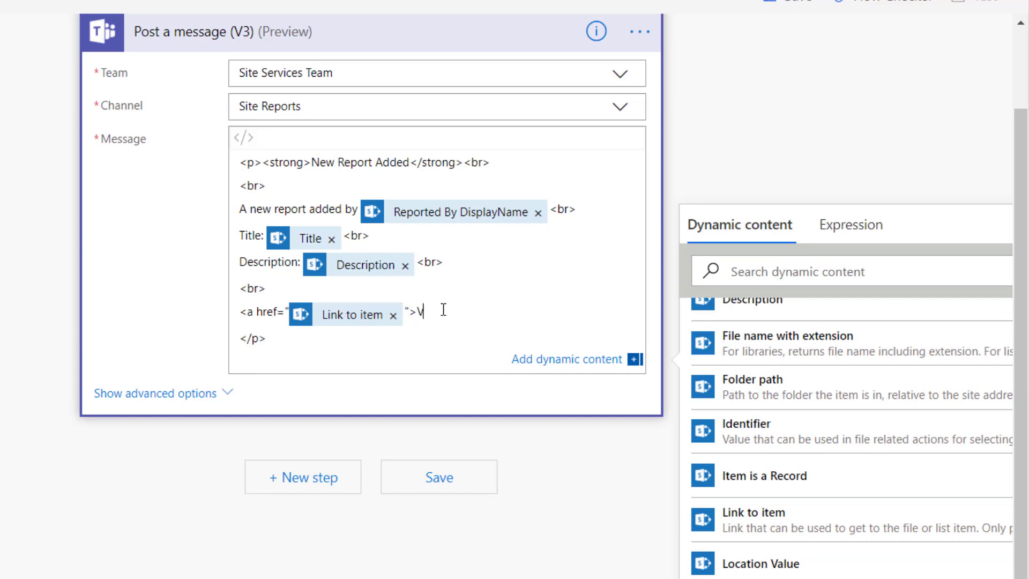
pyautogui.write('iew on SharePoint')
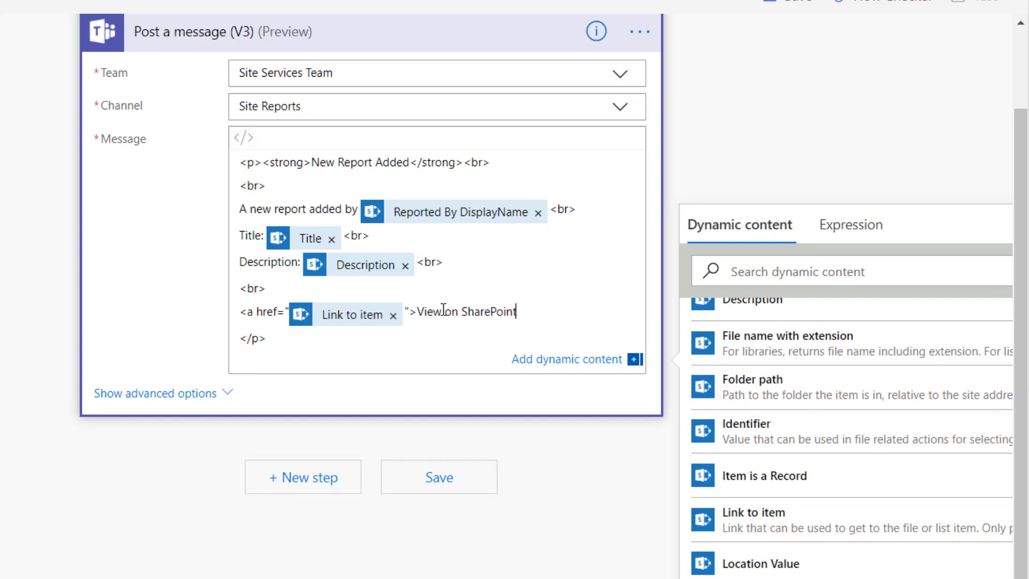
pyautogui.write('</a>')
pyautogui.click(436, 490)
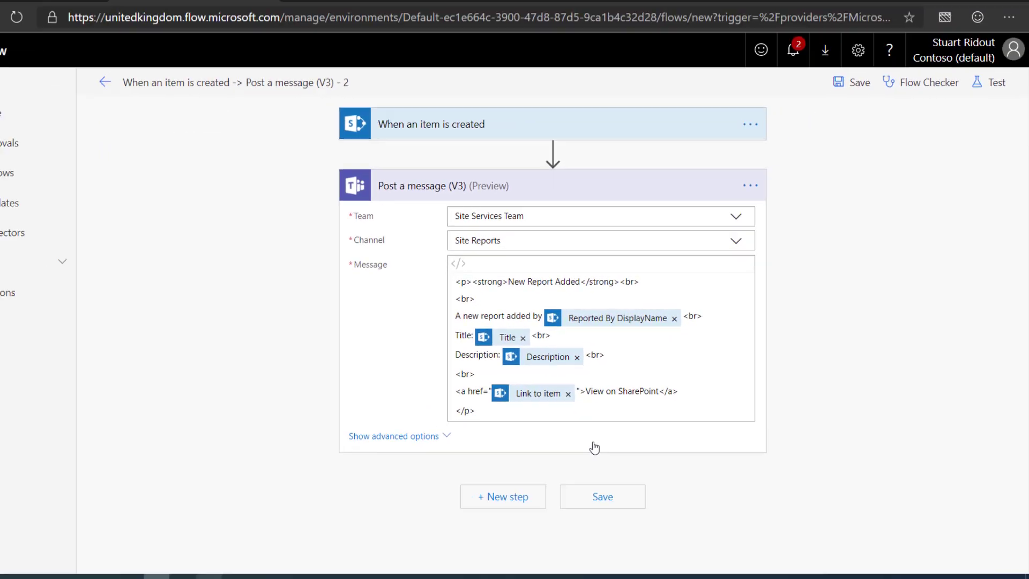
# Switch to the Site Reports channel in Microsoft Teams, expand the New Report Added post and inspect the item behind its View on SharePoint link
pyautogui.click(308, 569)
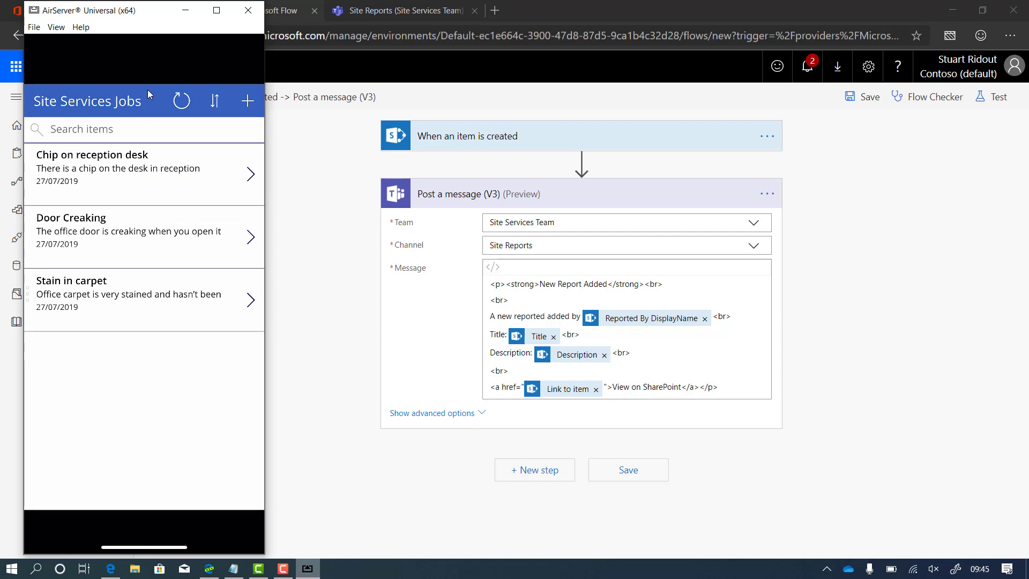
pyautogui.click(185, 11)
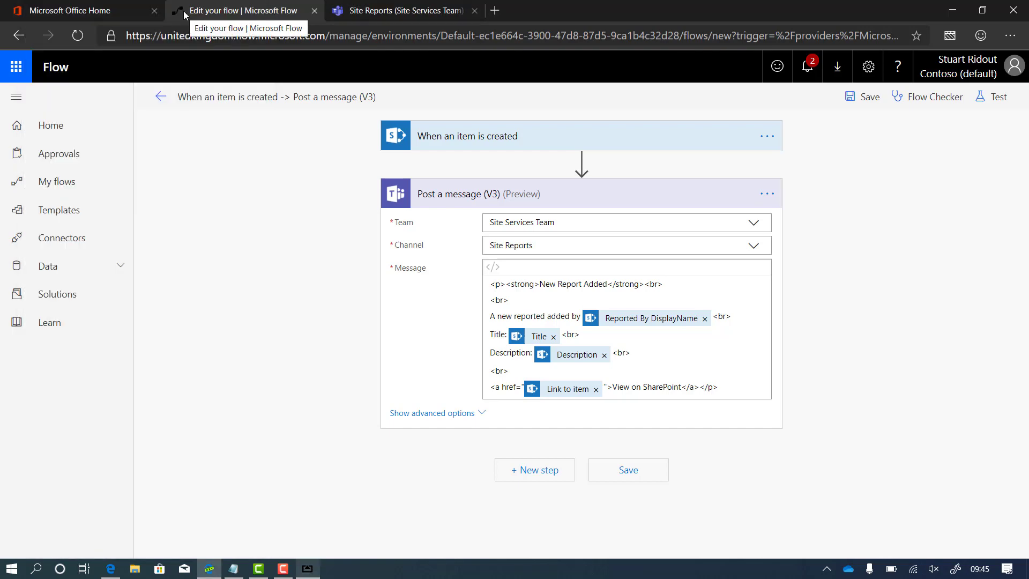
pyautogui.click(372, 16)
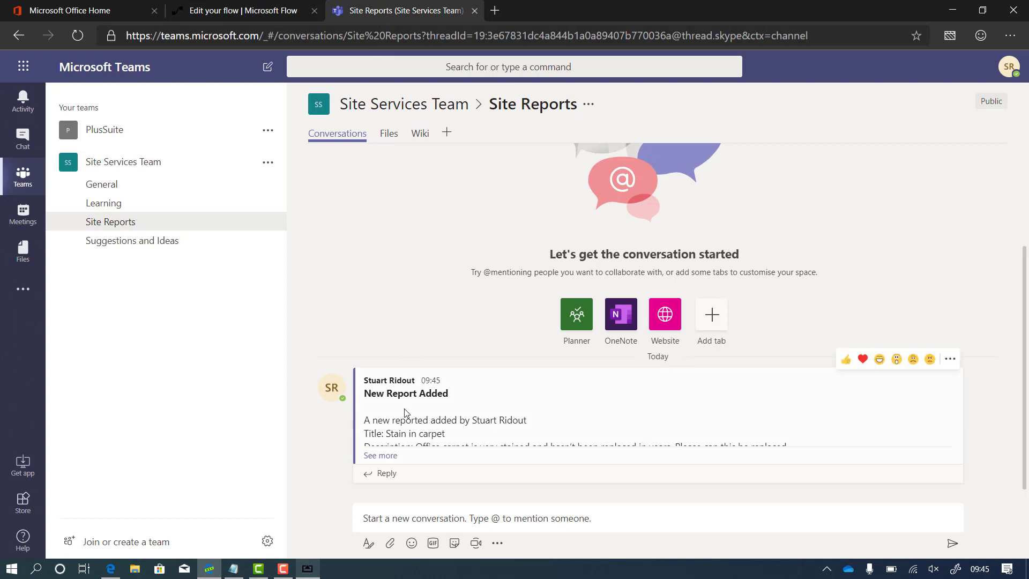
pyautogui.click(387, 460)
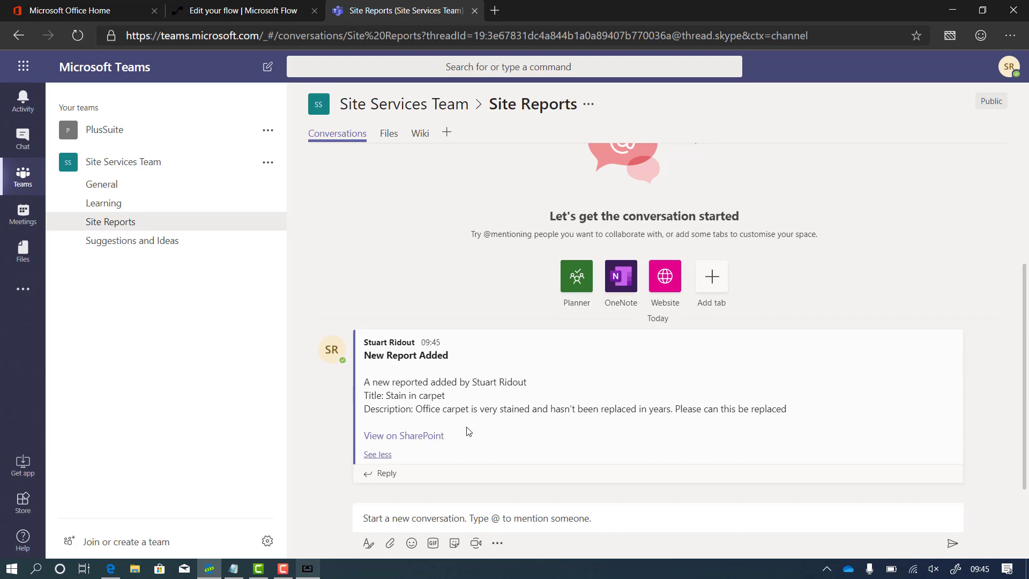
pyautogui.click(415, 436)
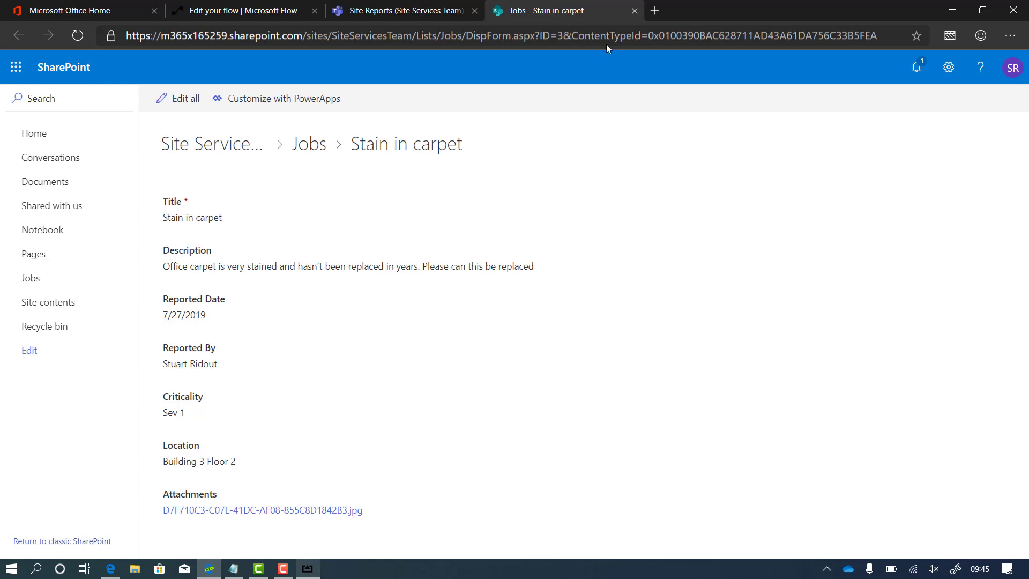
pyautogui.click(636, 11)
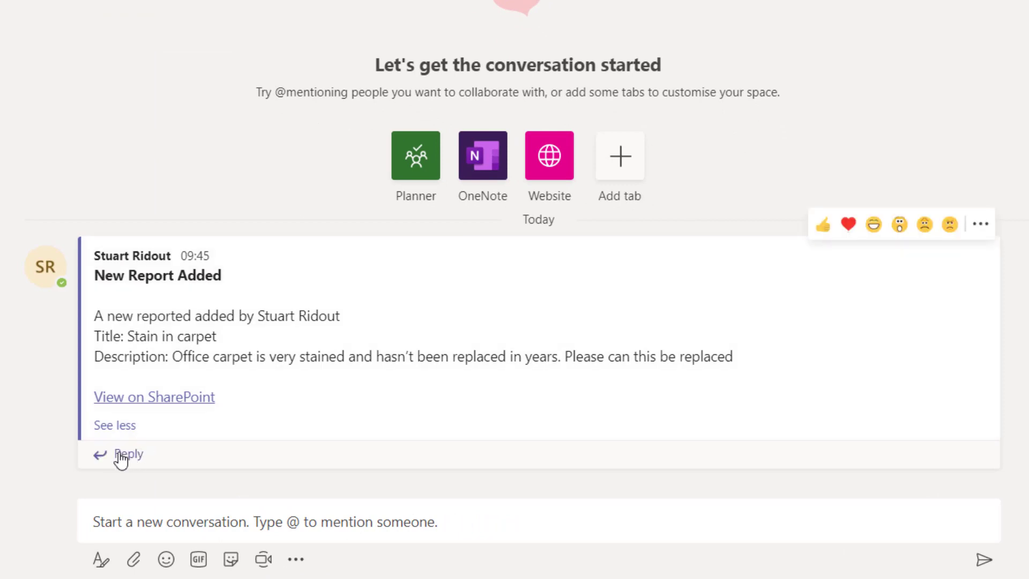
# Reply to the New Report Added post, mentioning the colleague, with "- can you please raise a request for replacement."
pyautogui.click(121, 456)
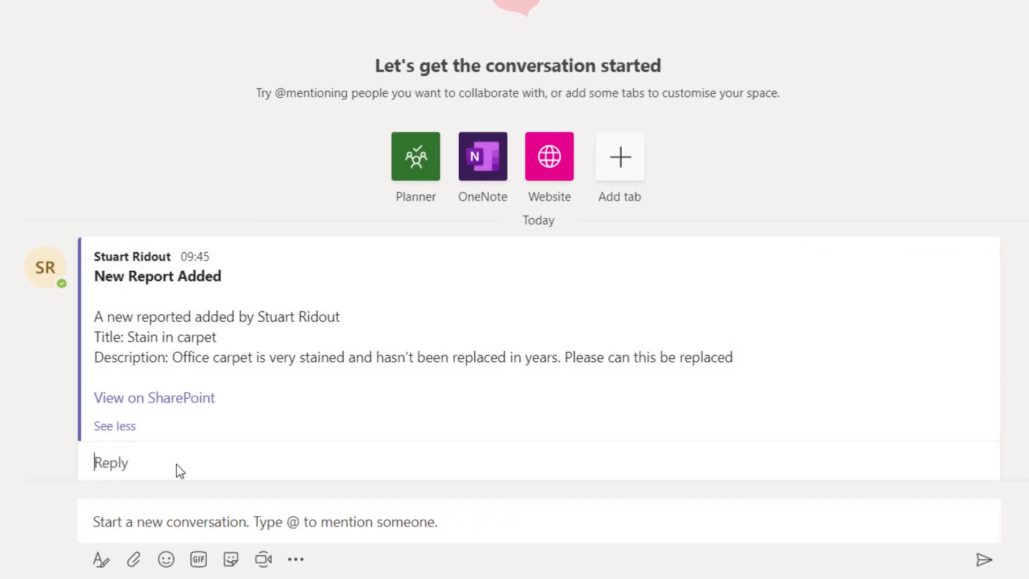
pyautogui.write('@megan')
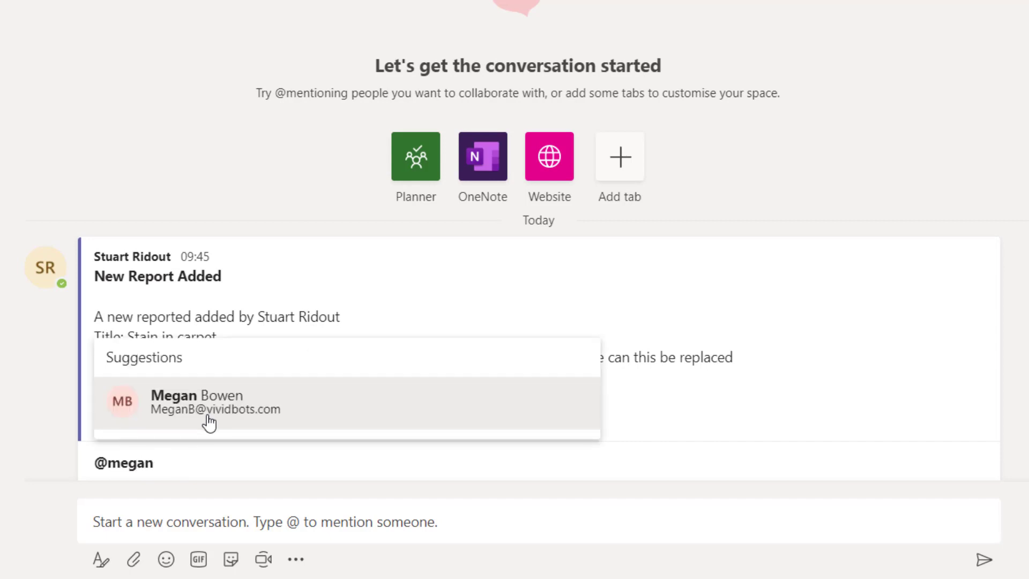
pyautogui.click(209, 418)
pyautogui.write('- ')
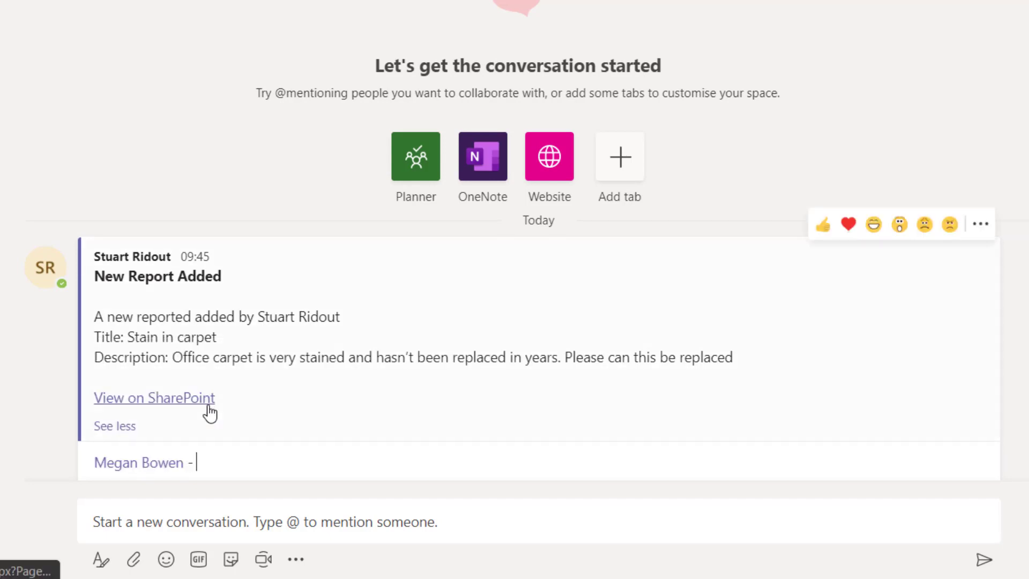
pyautogui.write('can you please ')
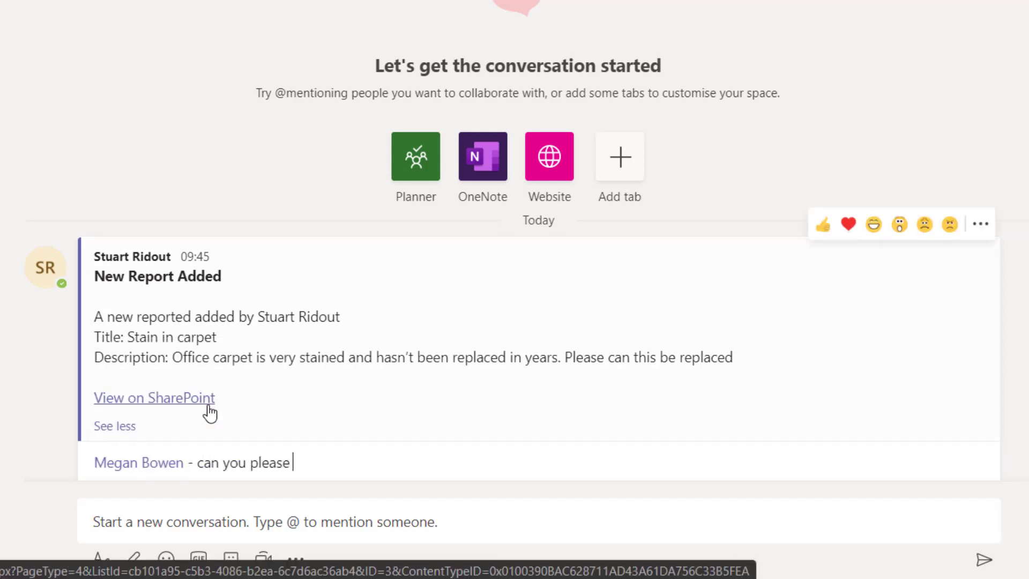
pyautogui.write('raise a request')
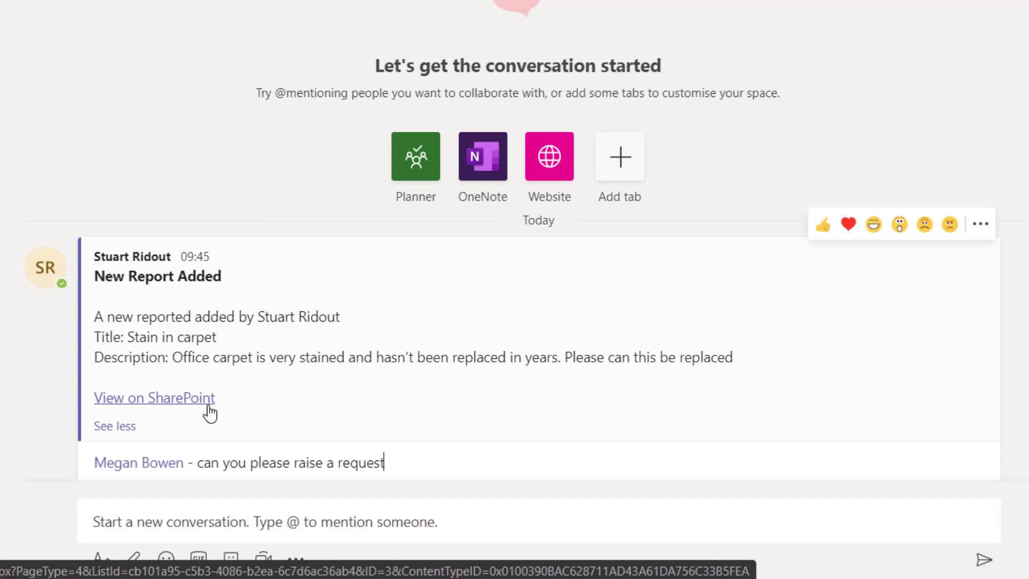
pyautogui.write(' for replacement.')
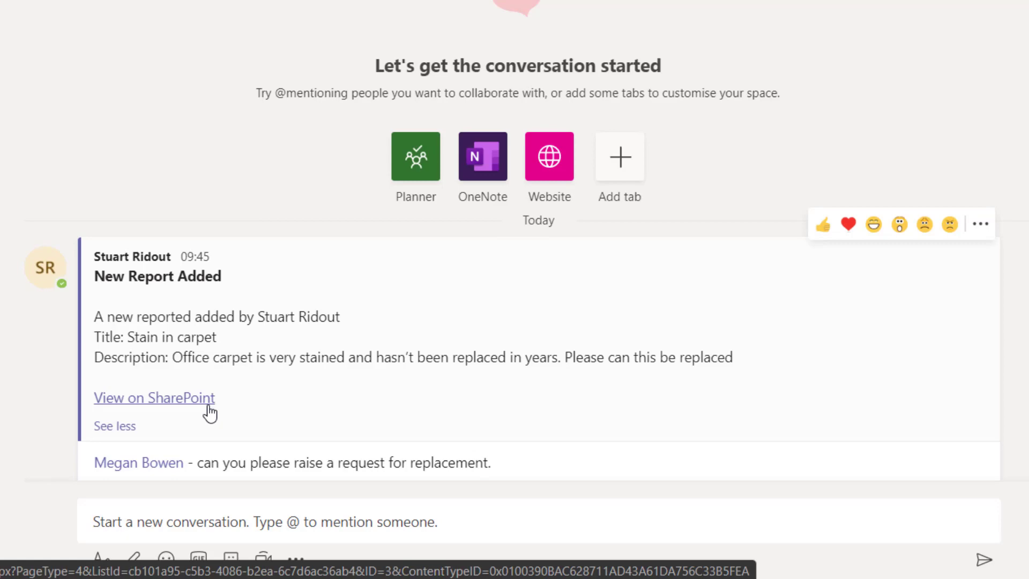
pyautogui.press('Return')
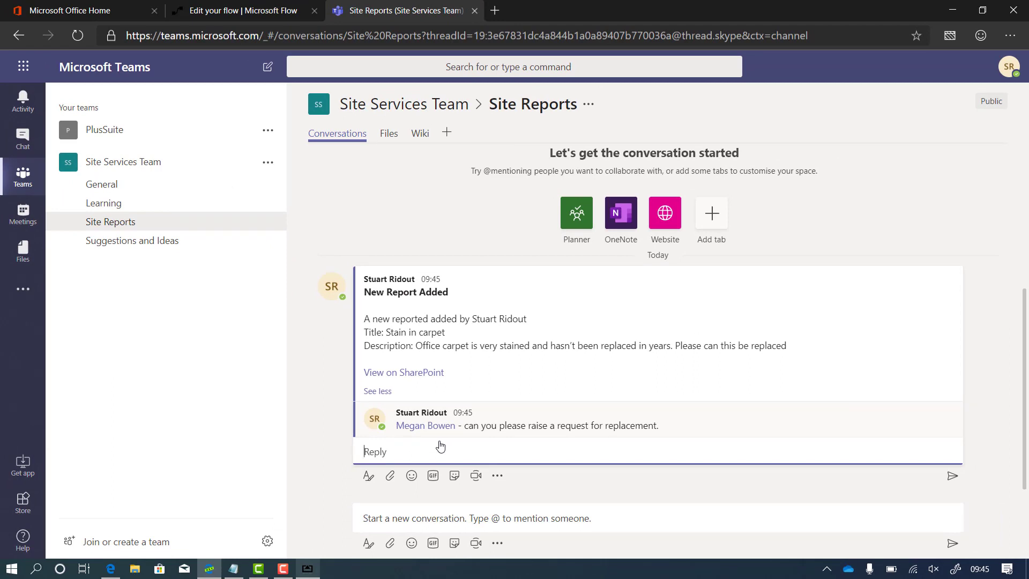
# Add a Planner tab with a new plan named Site Services Jobs, without posting to the channel, and group its board by Progress
pyautogui.click(480, 276)
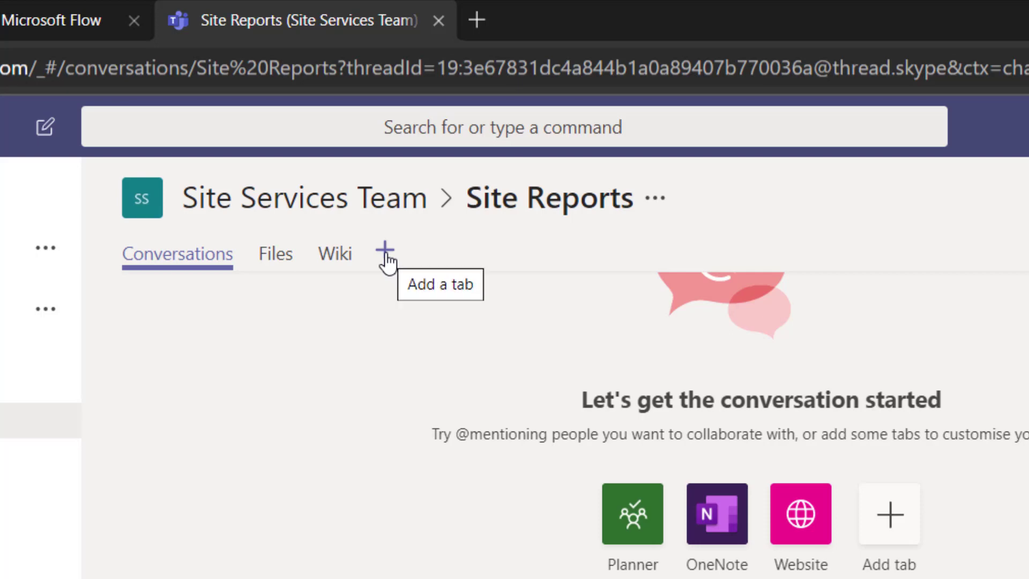
pyautogui.click(385, 250)
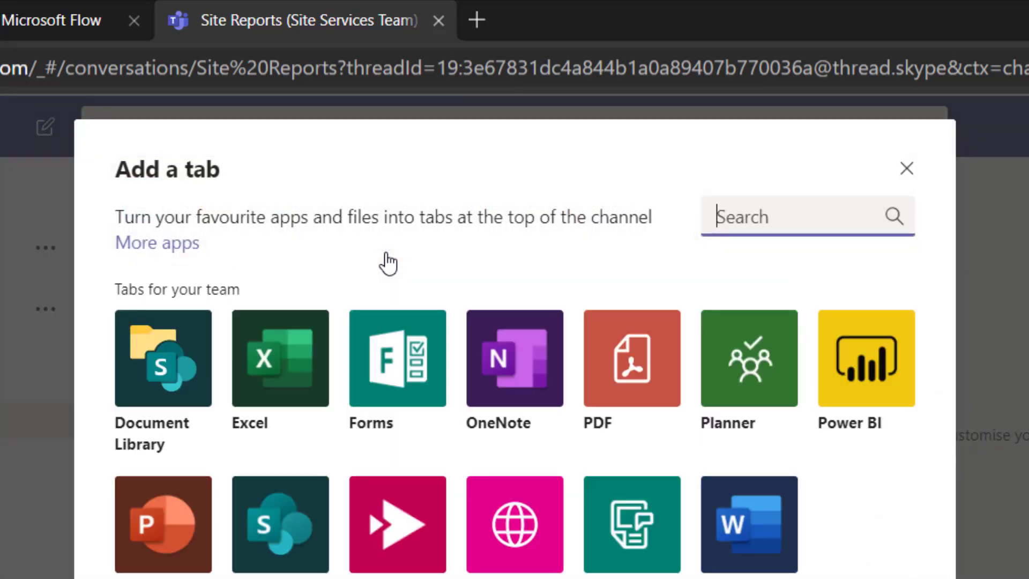
pyautogui.click(772, 388)
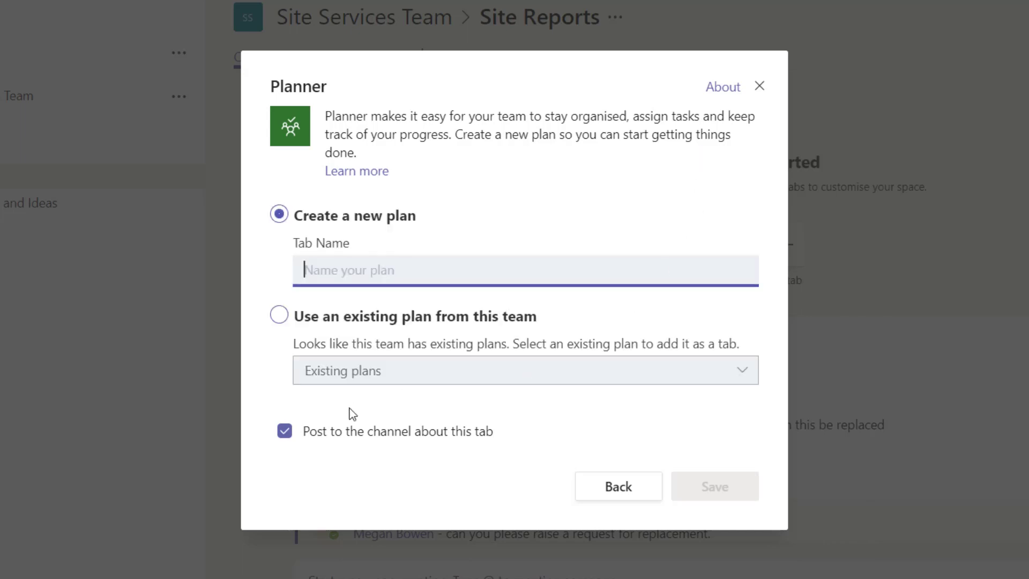
pyautogui.click(284, 435)
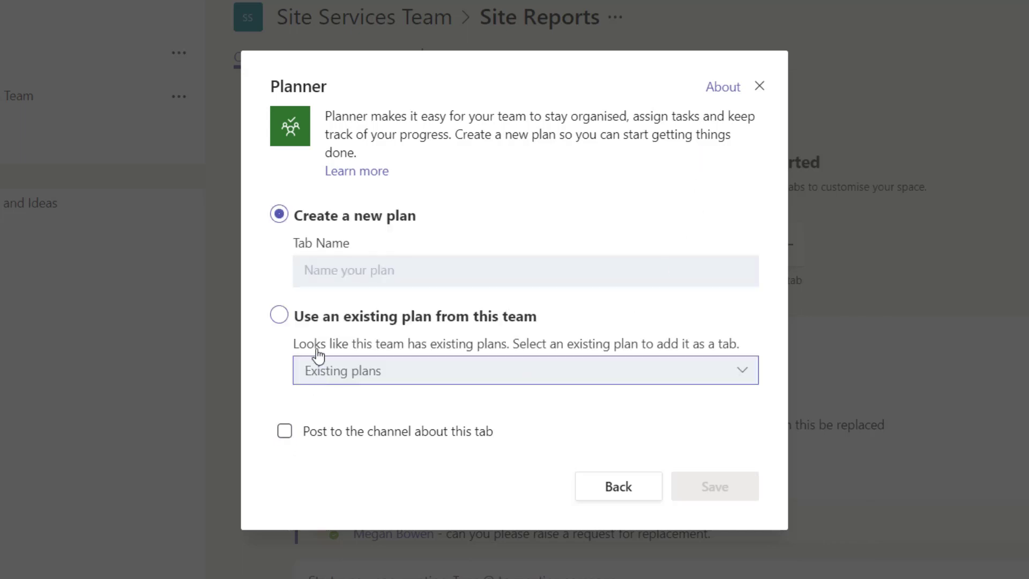
pyautogui.click(321, 271)
pyautogui.write('Site Servic')
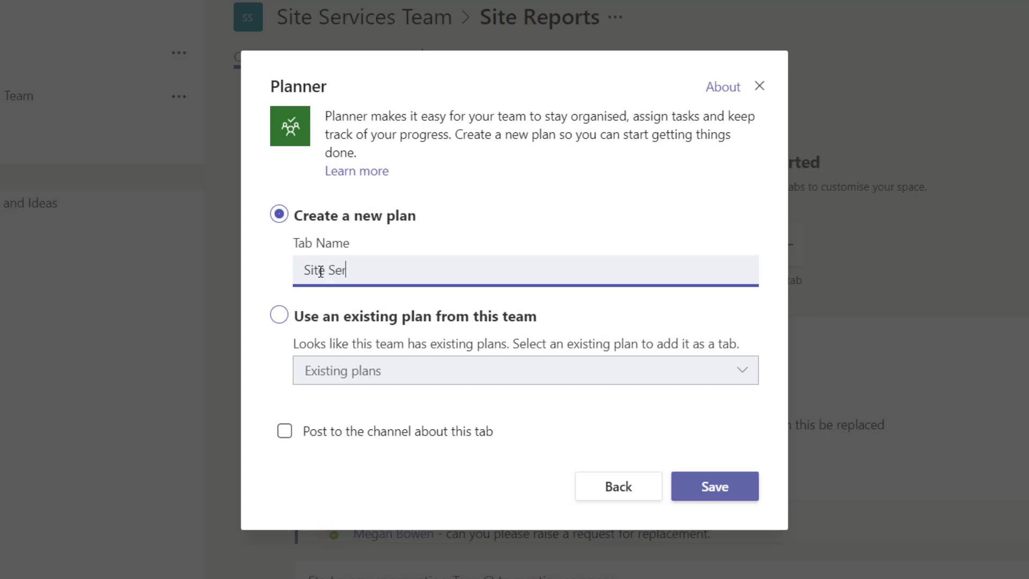
pyautogui.write('es Jobs')
pyautogui.click(720, 484)
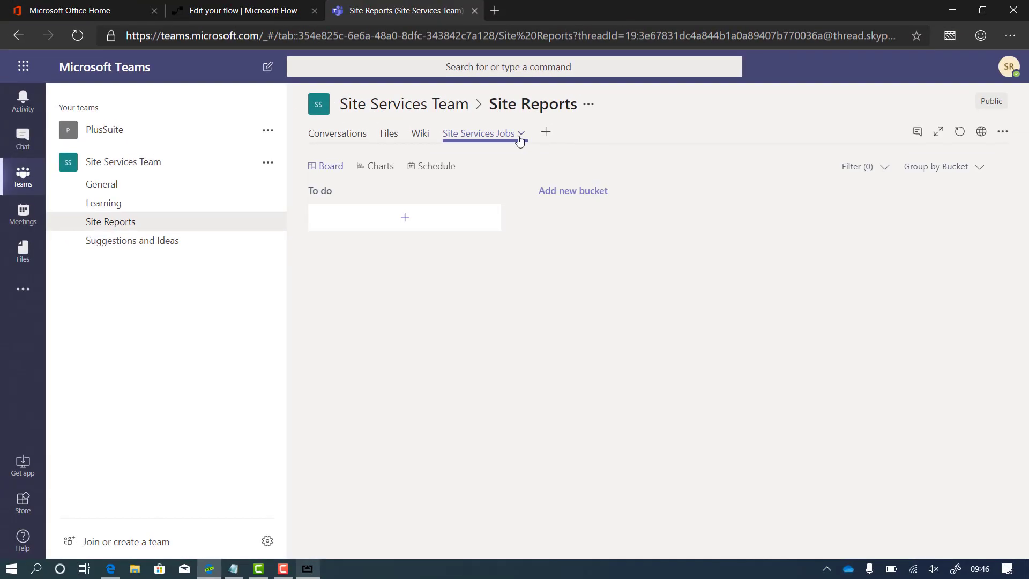
pyautogui.click(953, 170)
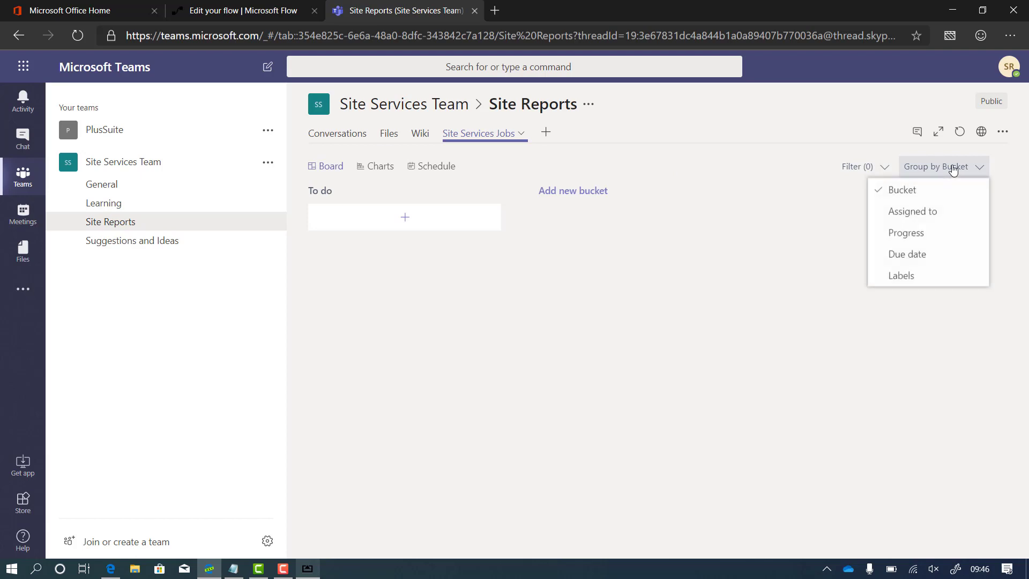
pyautogui.click(906, 233)
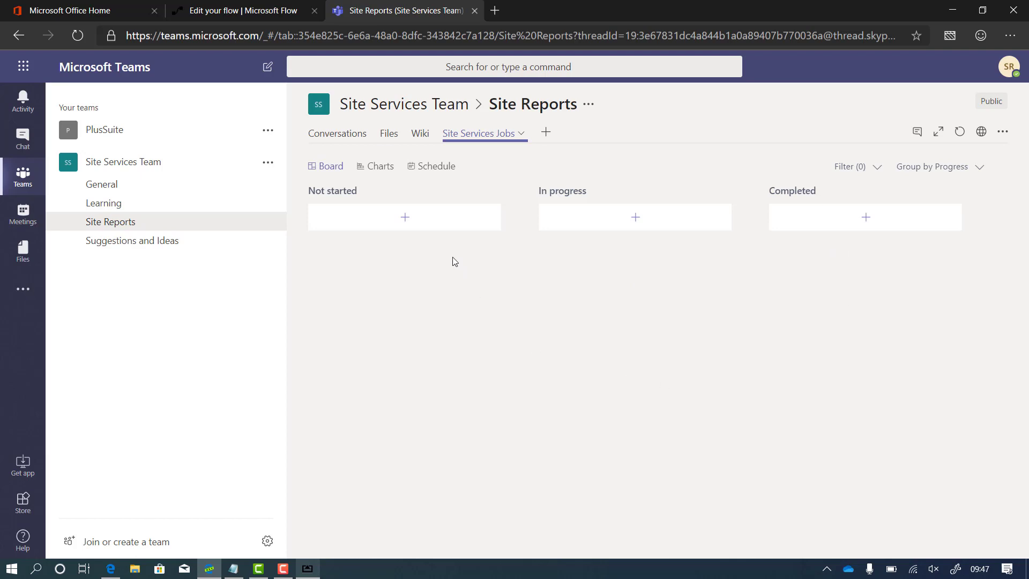
# Switch back to Microsoft Flow and insert the Planner action Create a task between the item trigger and the Teams message
pyautogui.click(231, 12)
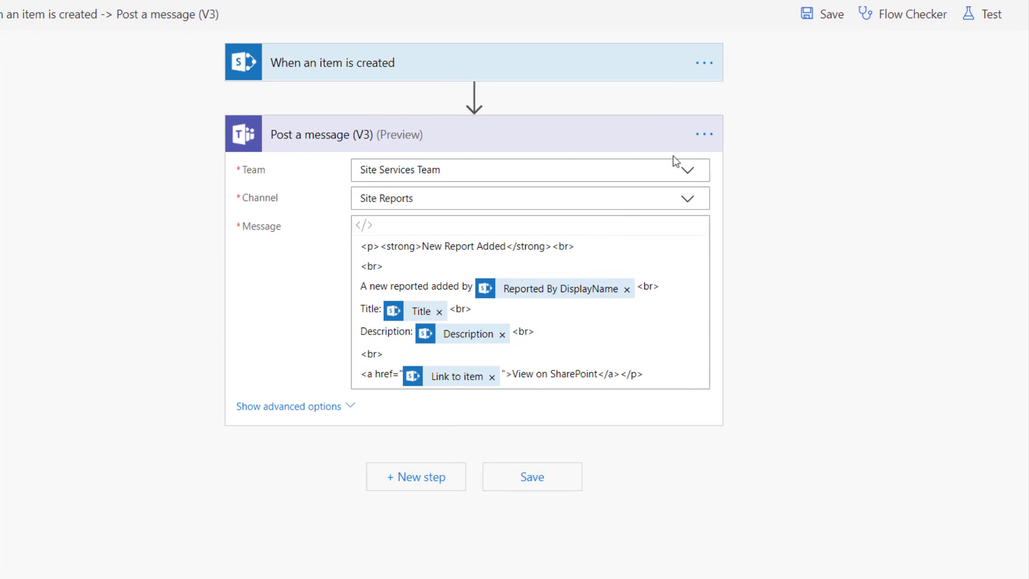
pyautogui.click(474, 97)
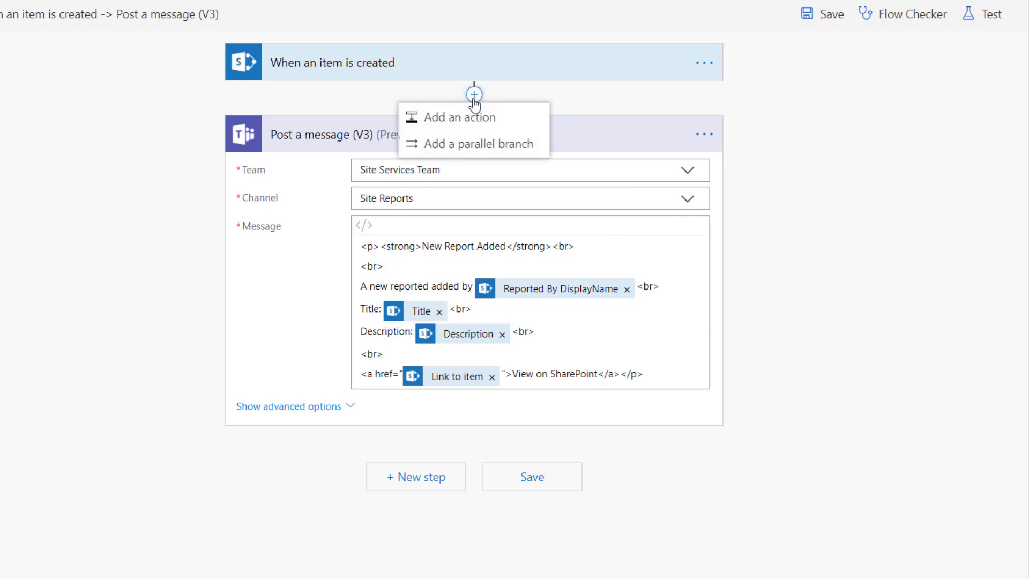
pyautogui.click(465, 128)
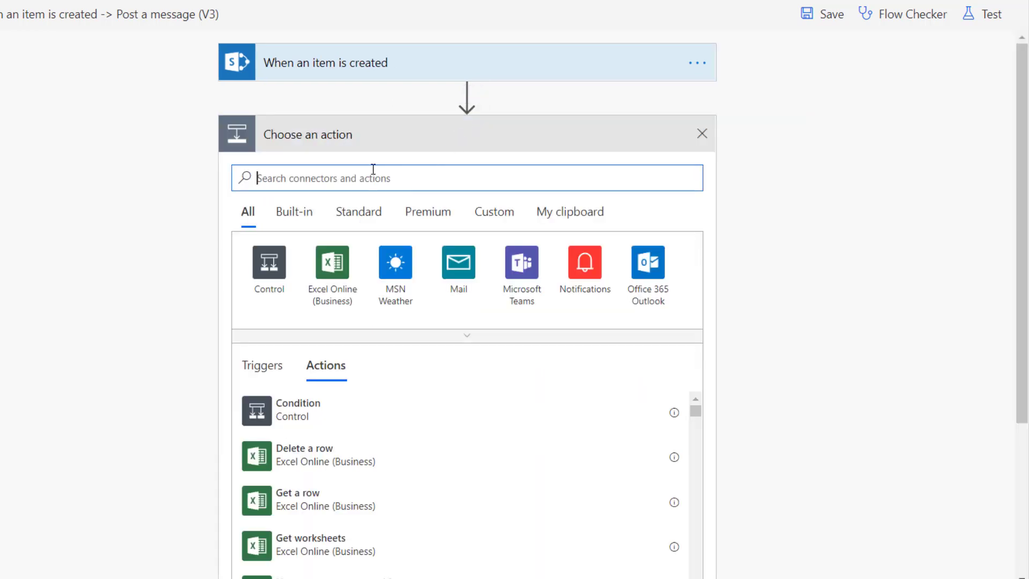
pyautogui.write('planner')
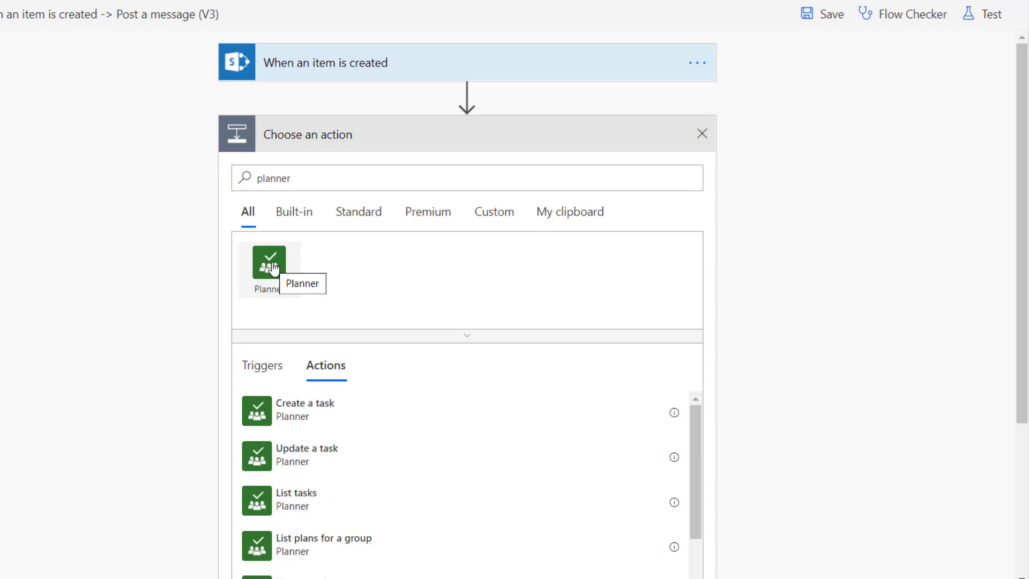
pyautogui.click(282, 417)
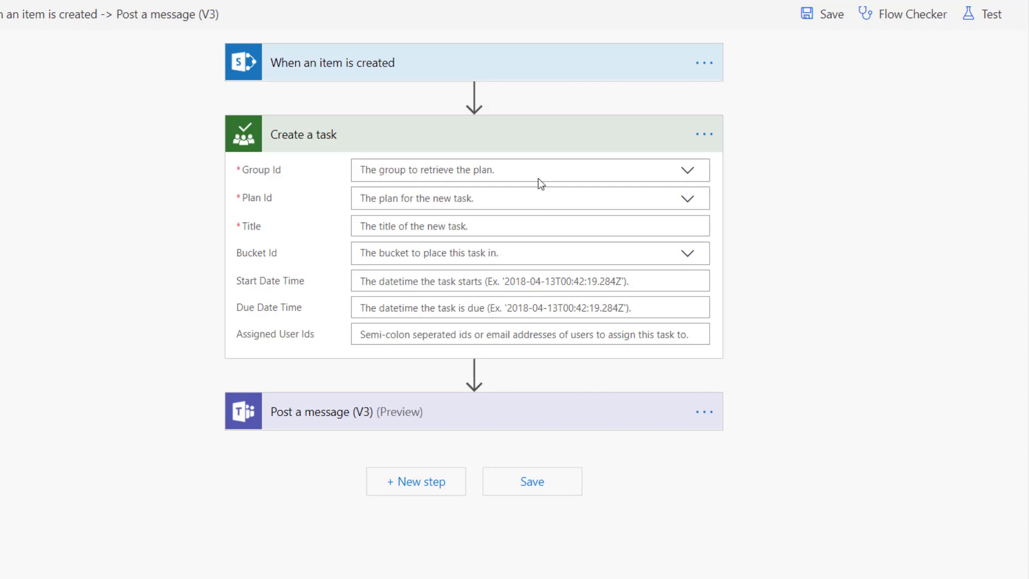
# Set the Create a task action's group to Site Services Team and its plan to Site Services Jobs
pyautogui.click(688, 177)
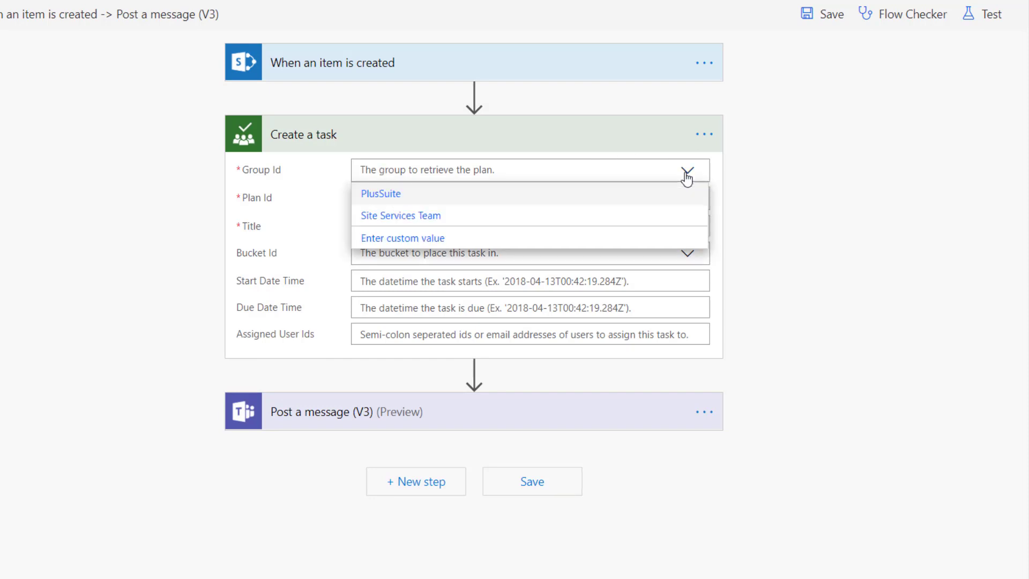
pyautogui.click(424, 218)
pyautogui.click(424, 200)
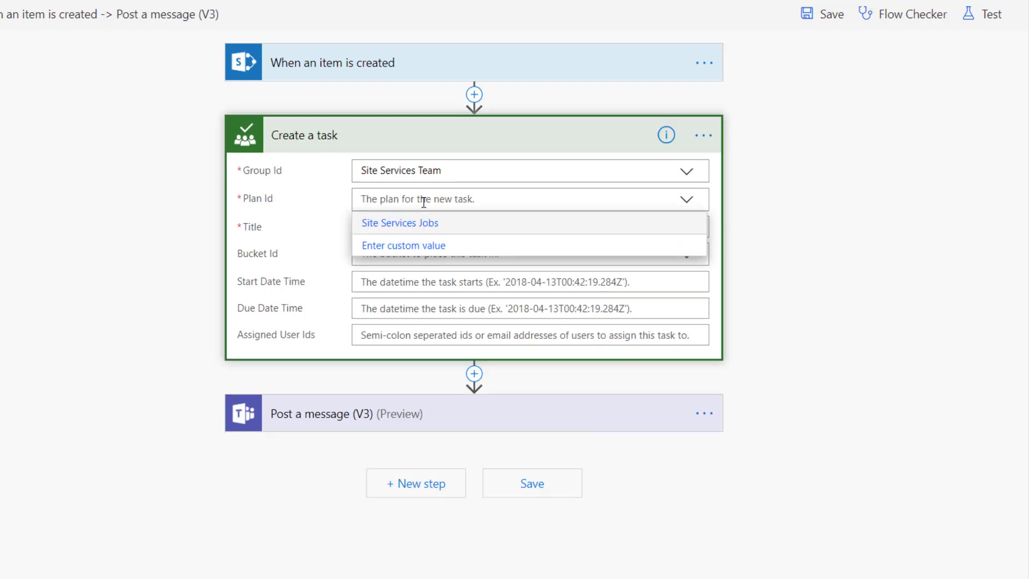
pyautogui.click(405, 229)
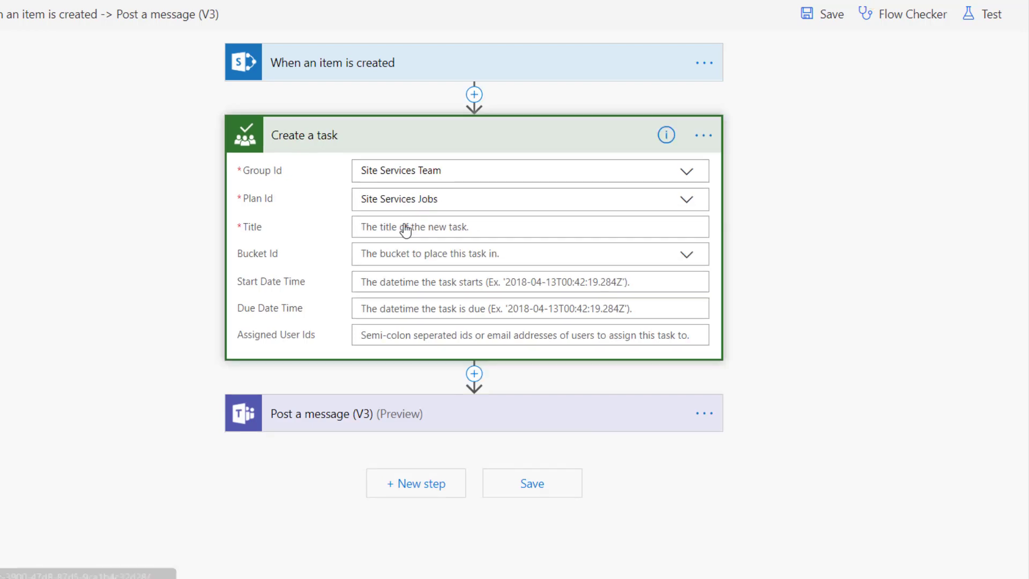
# Use the dynamic value Title as the new task's title and place the task in the To do bucket
pyautogui.click(397, 225)
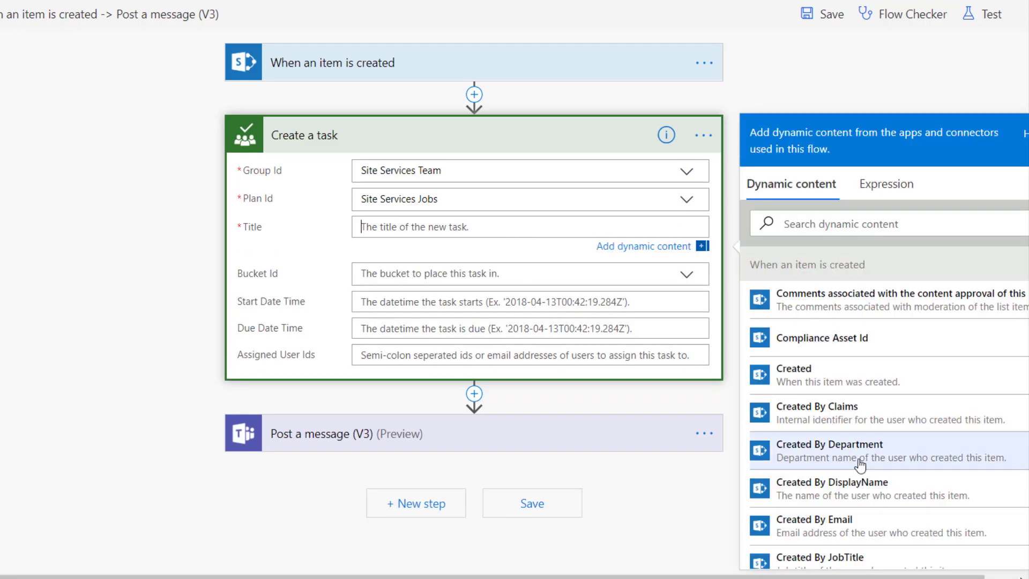
pyautogui.scroll(-10, 860, 464)
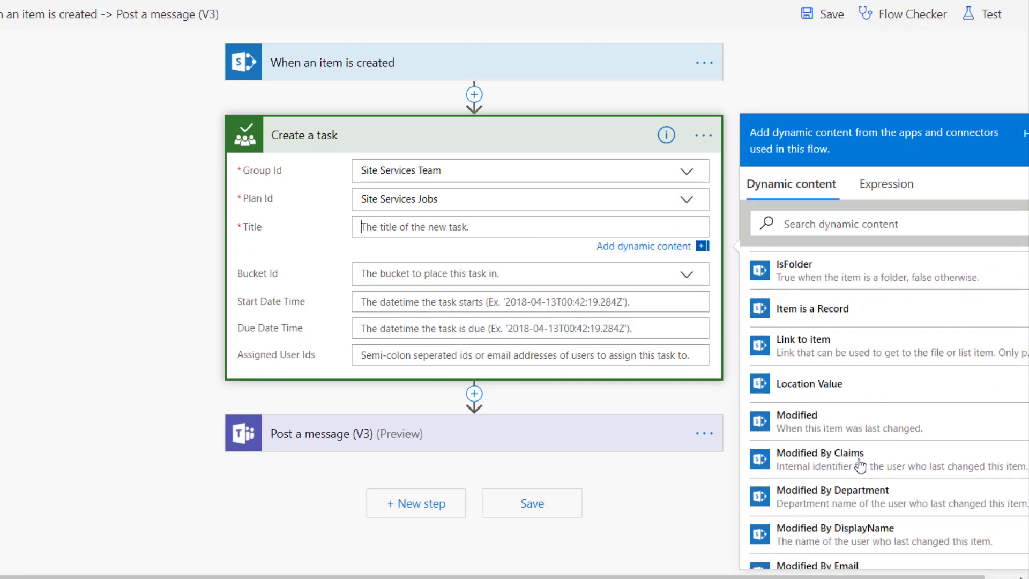
pyautogui.scroll(-10, 860, 464)
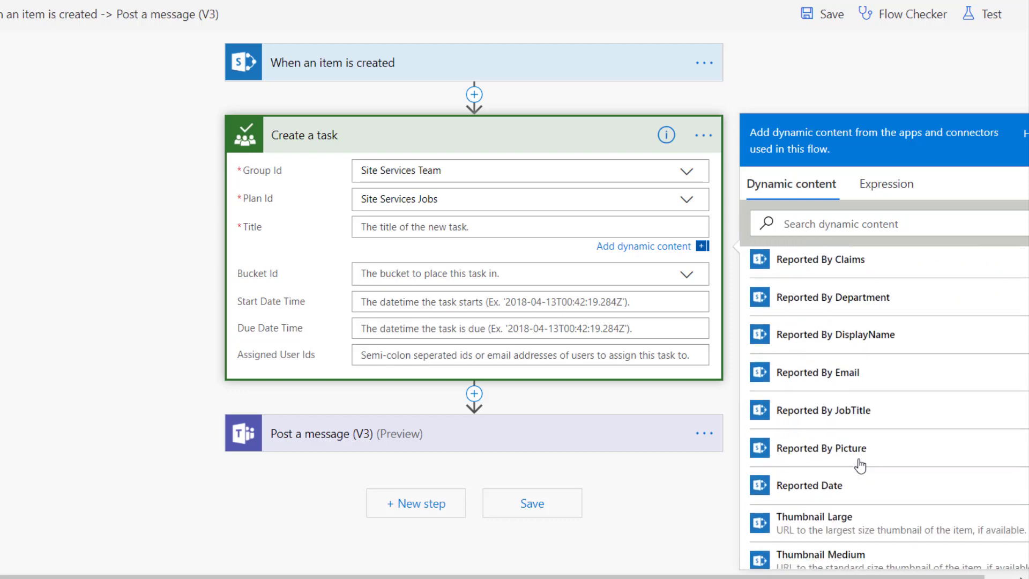
pyautogui.click(792, 522)
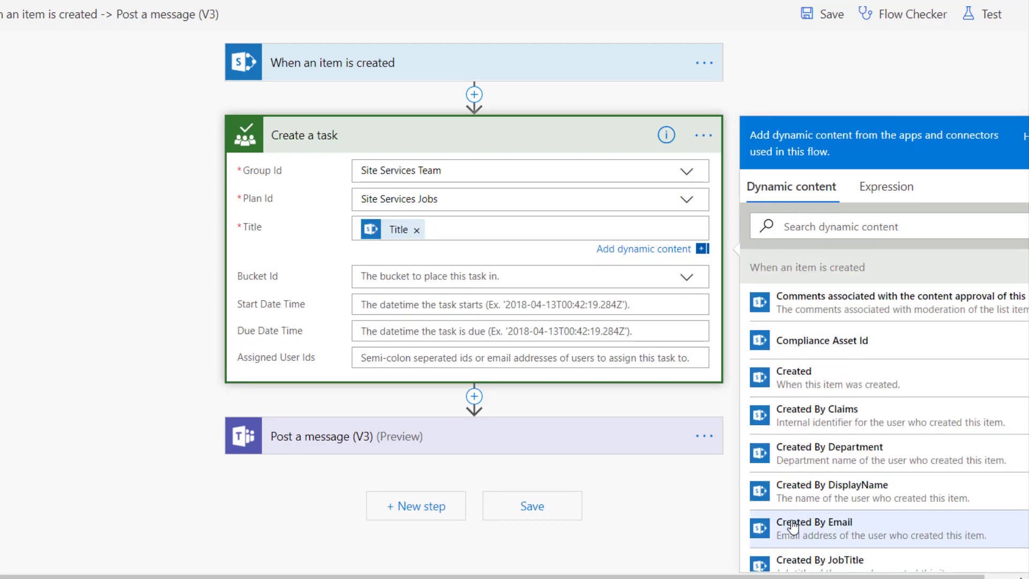
pyautogui.click(444, 273)
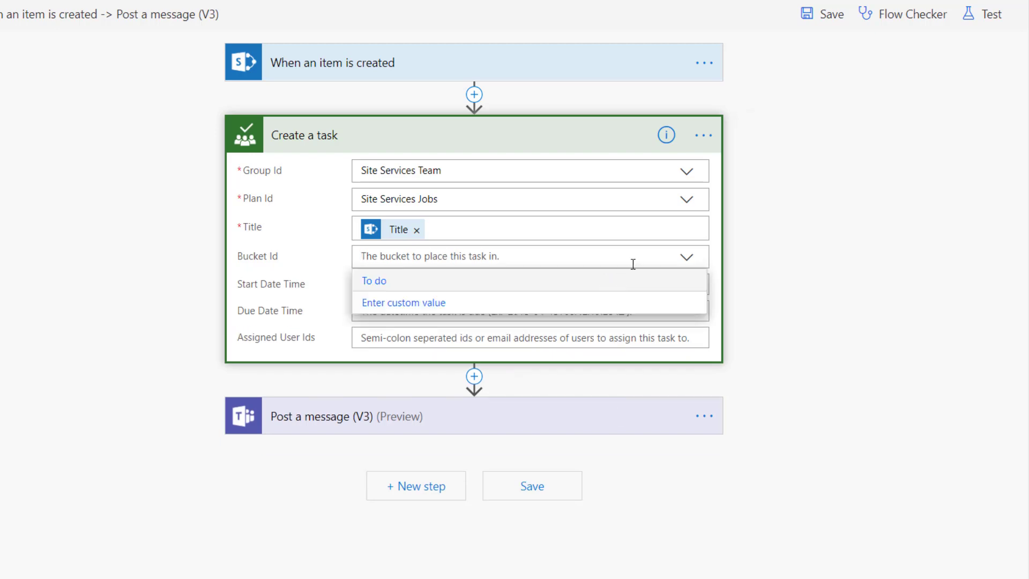
pyautogui.click(375, 283)
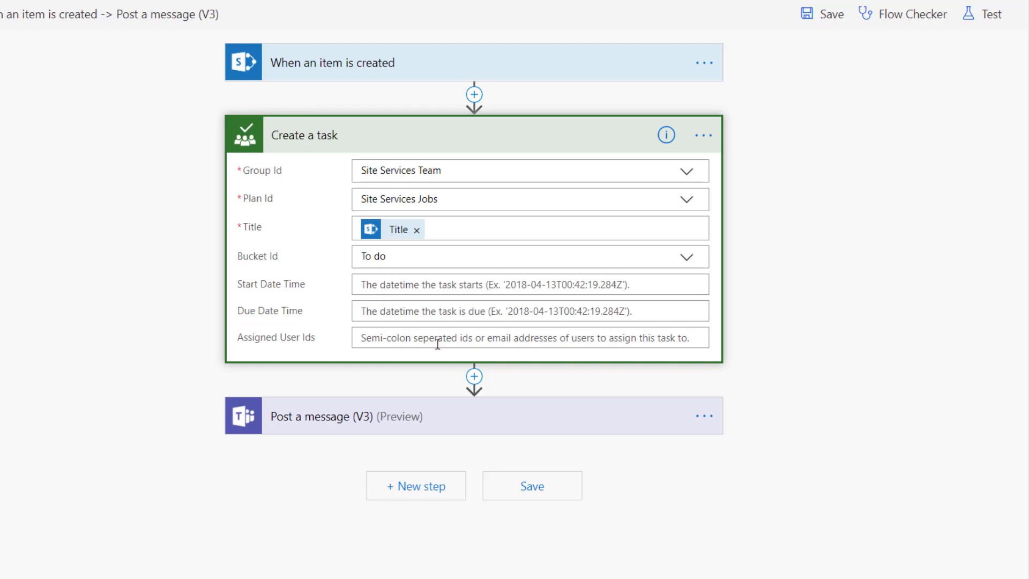
# Insert the Planner action Update task details between Create a task and the Teams message
pyautogui.click(474, 377)
pyautogui.click(461, 402)
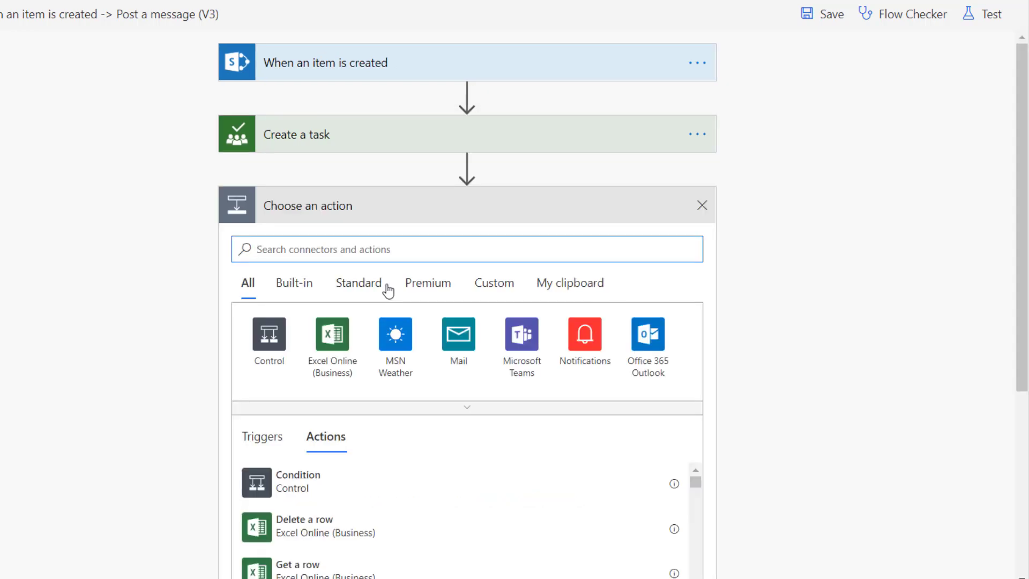
pyautogui.write('planner')
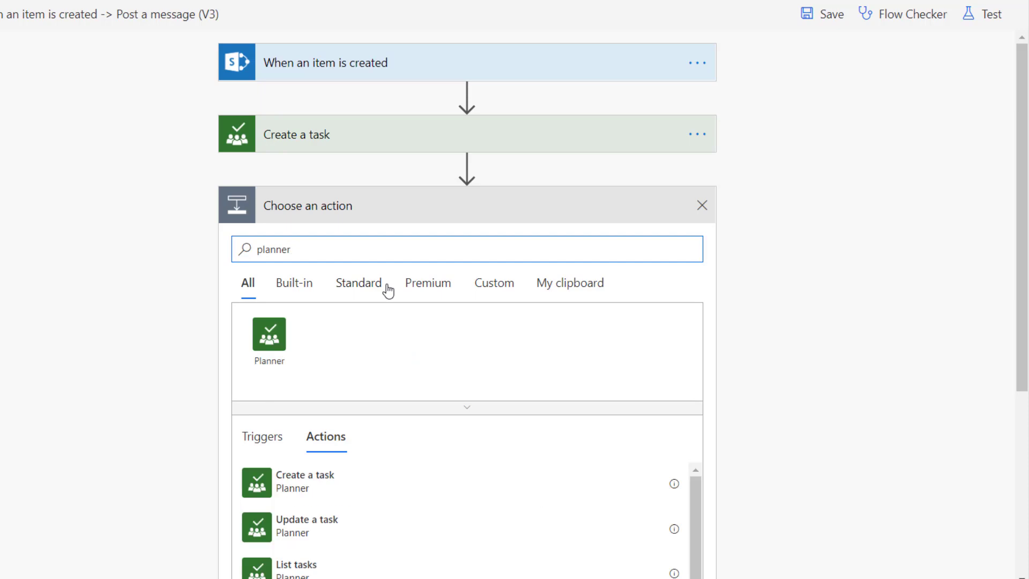
pyautogui.click(271, 344)
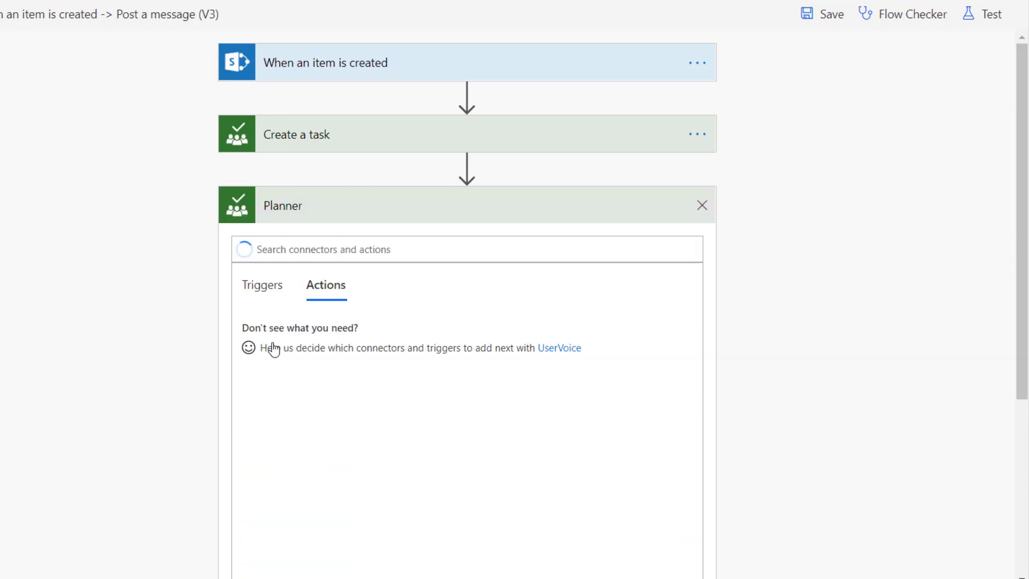
pyautogui.scroll(-2, 274, 349)
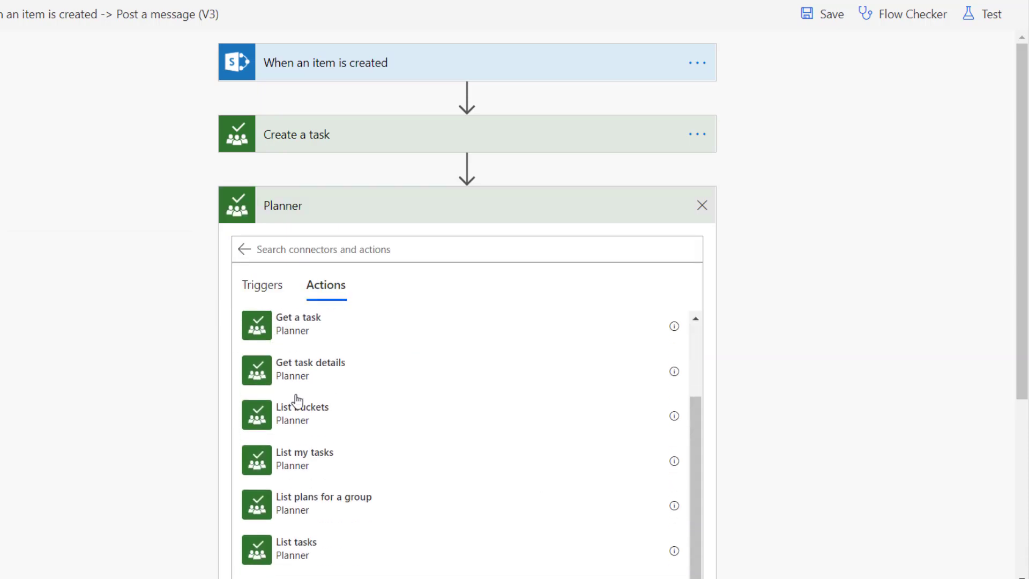
pyautogui.scroll(-4, 317, 437)
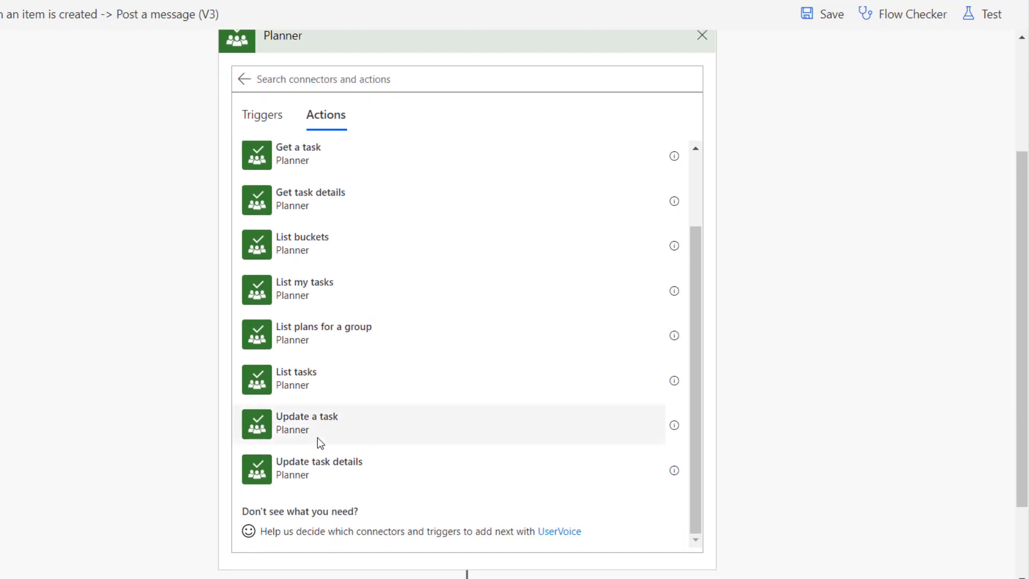
pyautogui.click(293, 457)
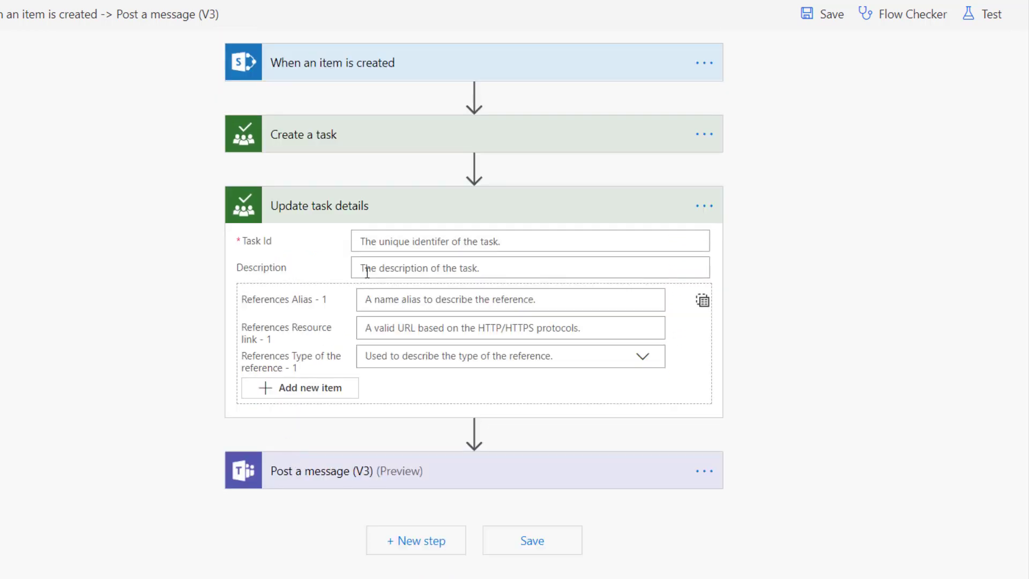
# Use the created task's Id as the Task Id and the SharePoint item's Description as the description in Update task details
pyautogui.click(408, 238)
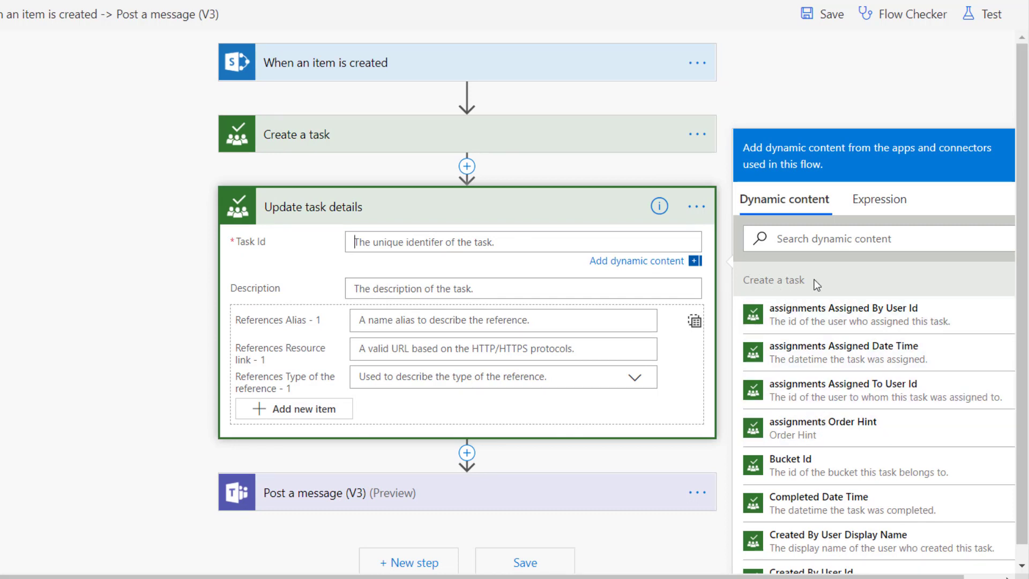
pyautogui.scroll(-5, 798, 458)
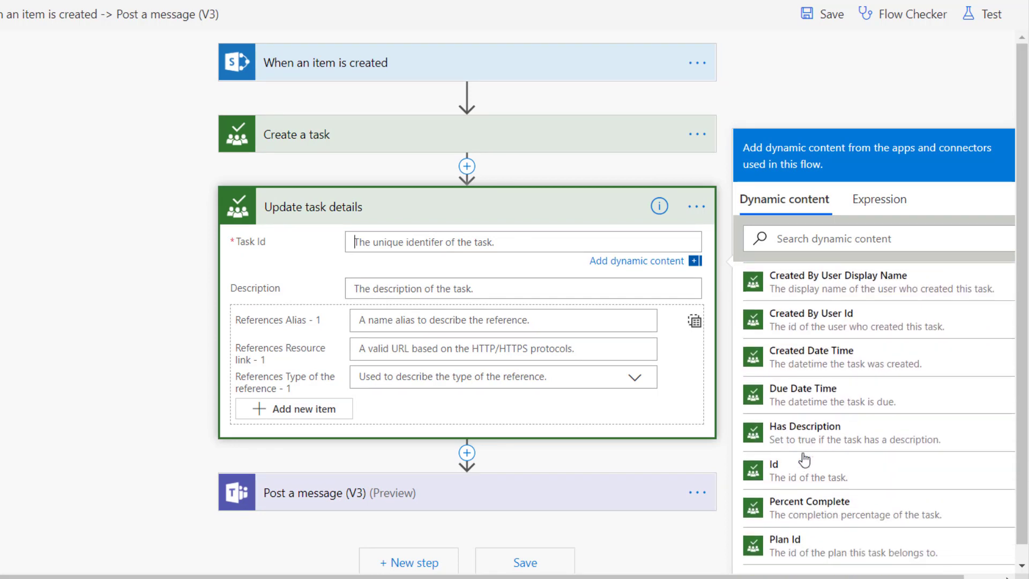
pyautogui.click(776, 418)
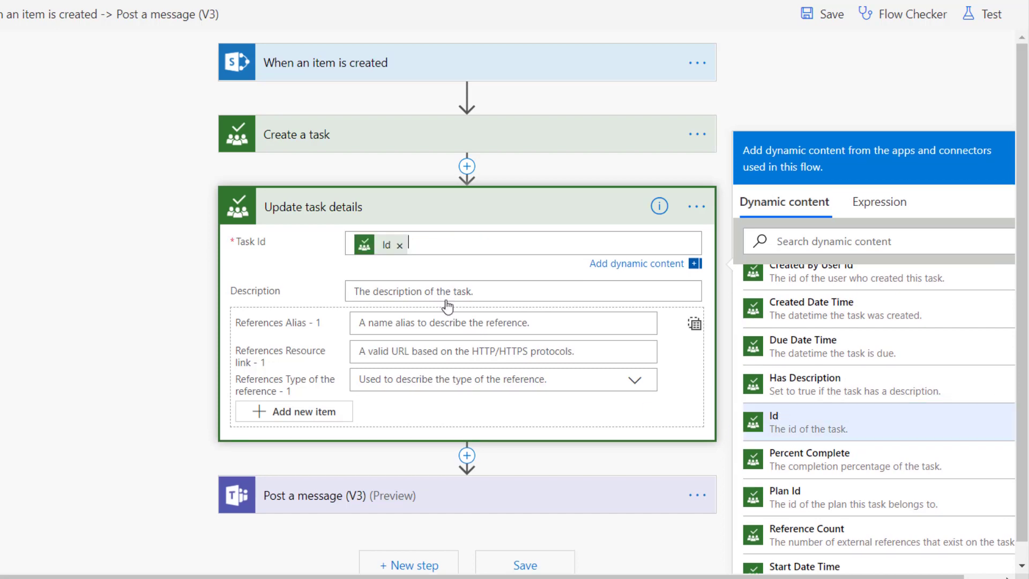
pyautogui.click(395, 328)
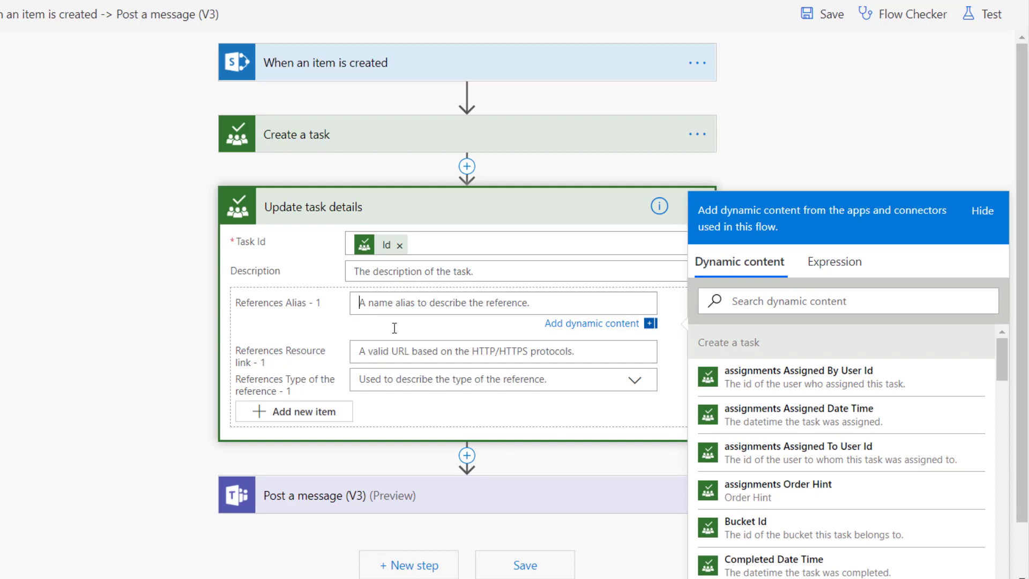
pyautogui.click(383, 274)
pyautogui.scroll(-7, 757, 471)
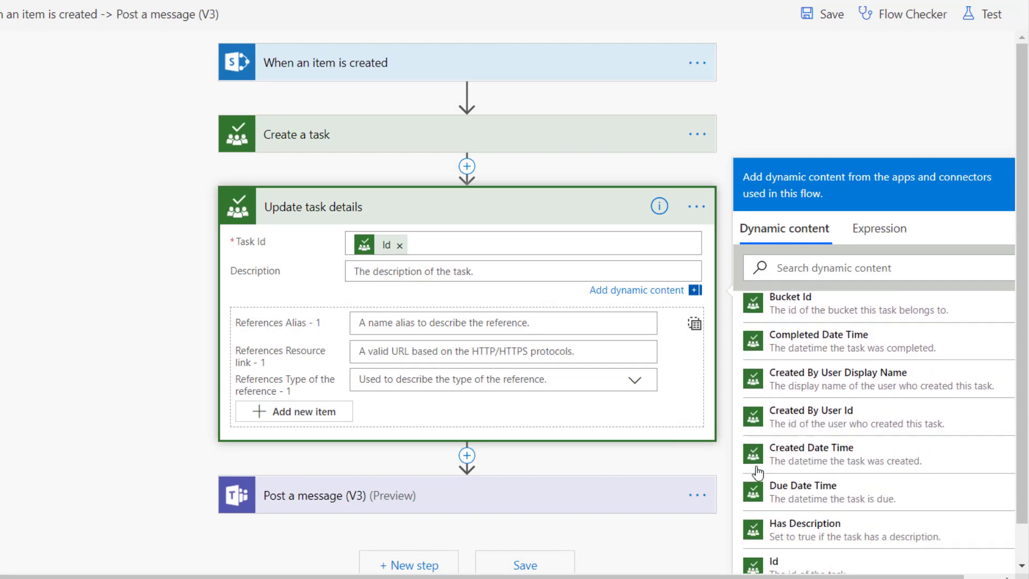
pyautogui.scroll(-8, 758, 473)
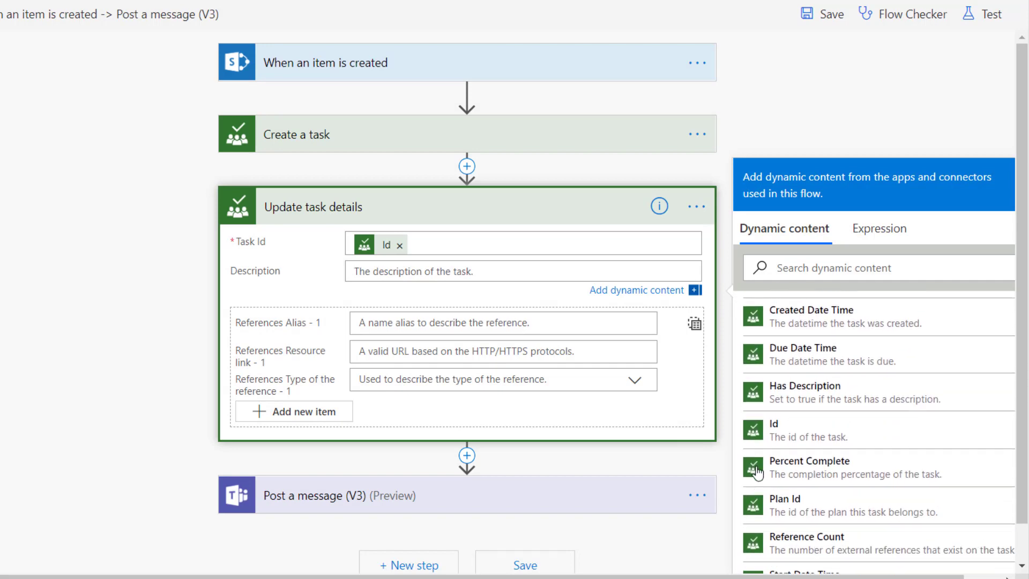
pyautogui.scroll(-5, 757, 473)
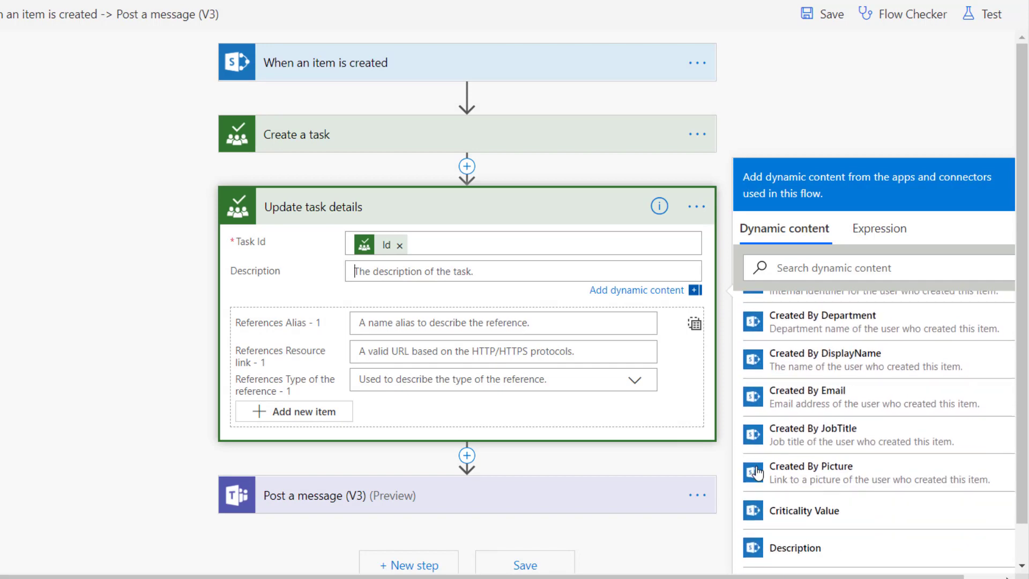
pyautogui.click(774, 413)
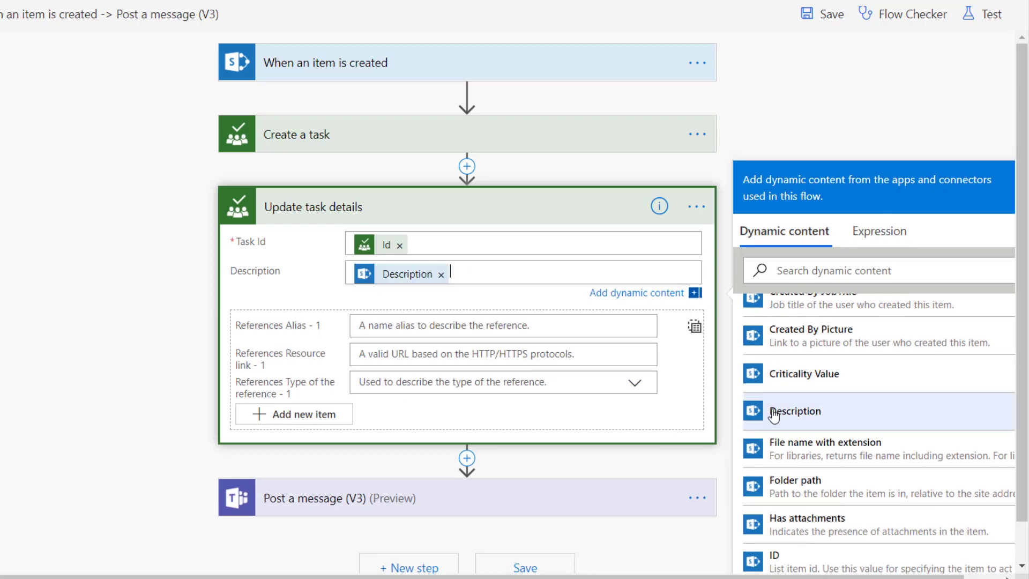
# Set the alias of the first reference in Update task details to Link to SharePoint
pyautogui.click(413, 325)
pyautogui.write('Link')
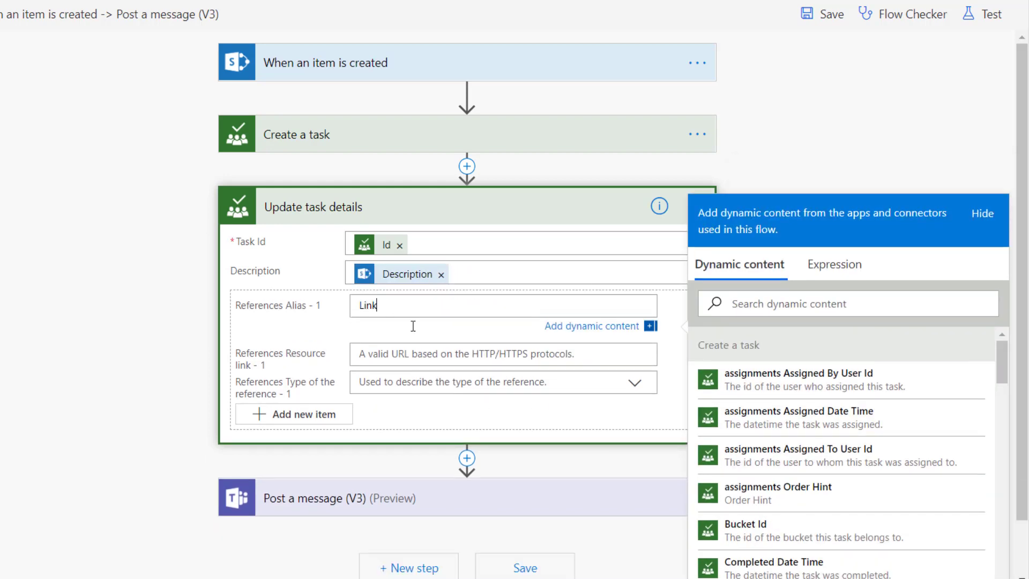
pyautogui.write(' to SharePoint')
# Use the SharePoint trigger's dynamic value Link to item as the reference's resource link and save the flow
pyautogui.click(430, 355)
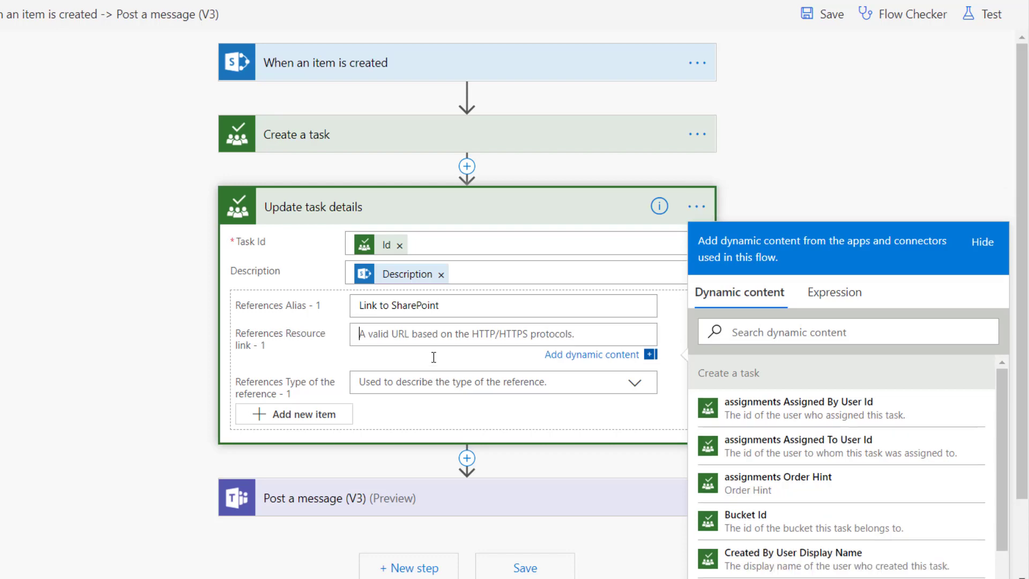
pyautogui.scroll(-5, 811, 526)
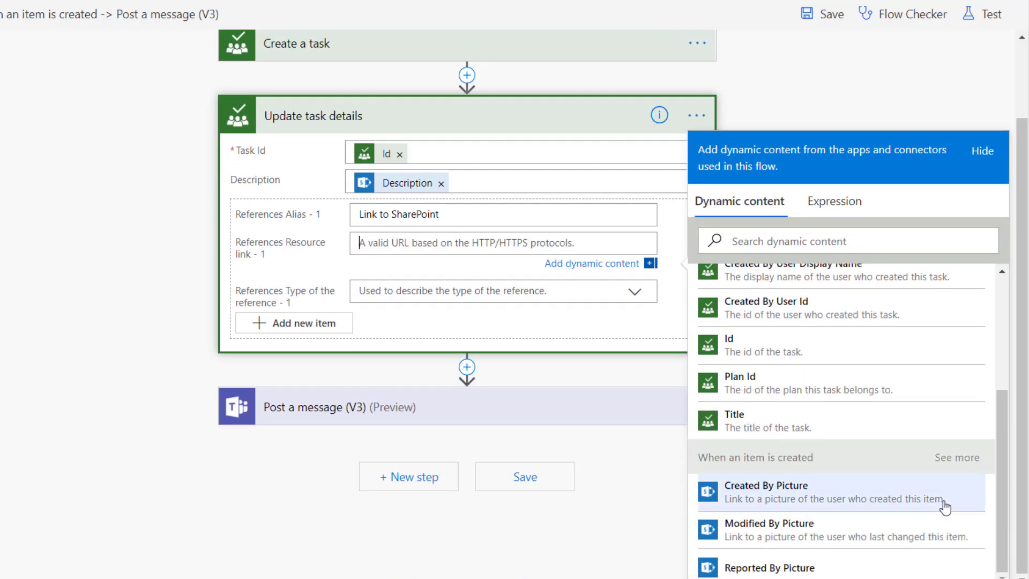
pyautogui.click(958, 459)
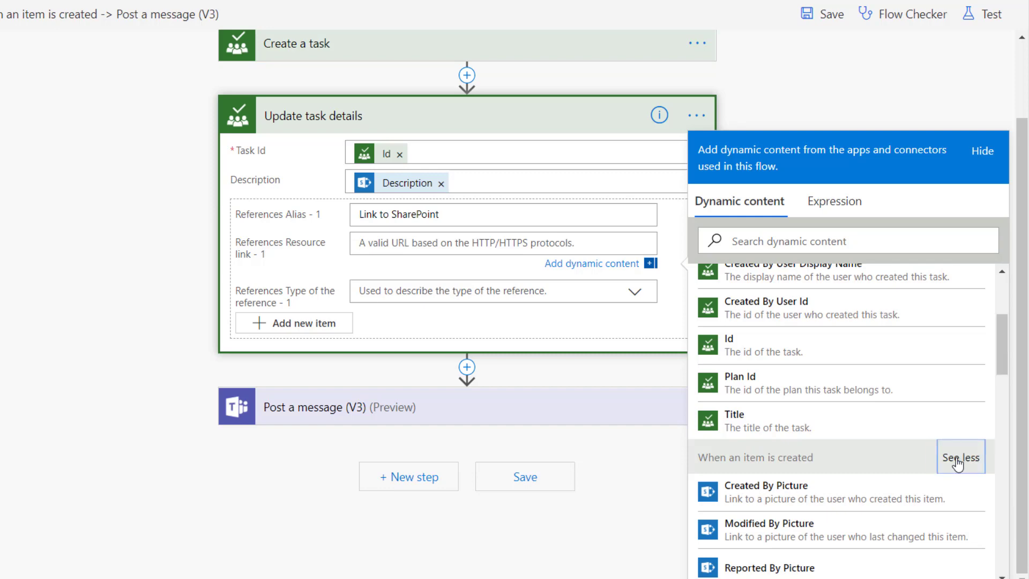
pyautogui.scroll(-2, 958, 462)
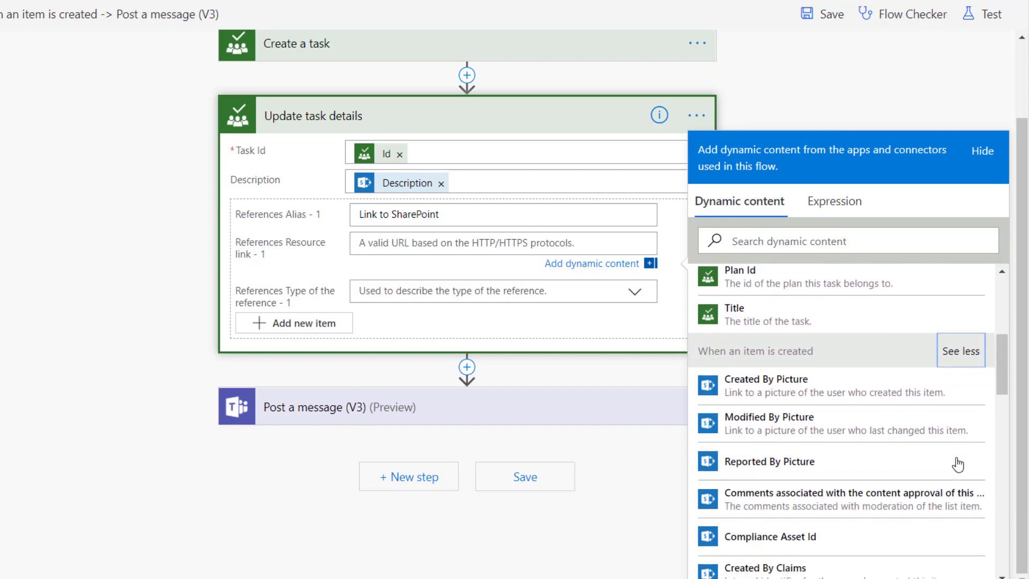
pyautogui.scroll(-6, 958, 463)
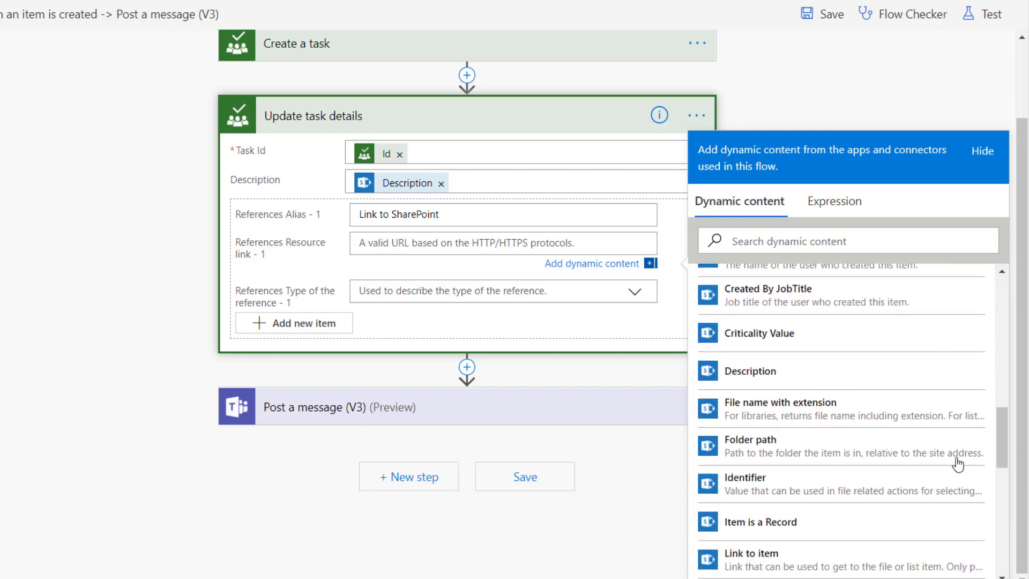
pyautogui.scroll(-3, 958, 464)
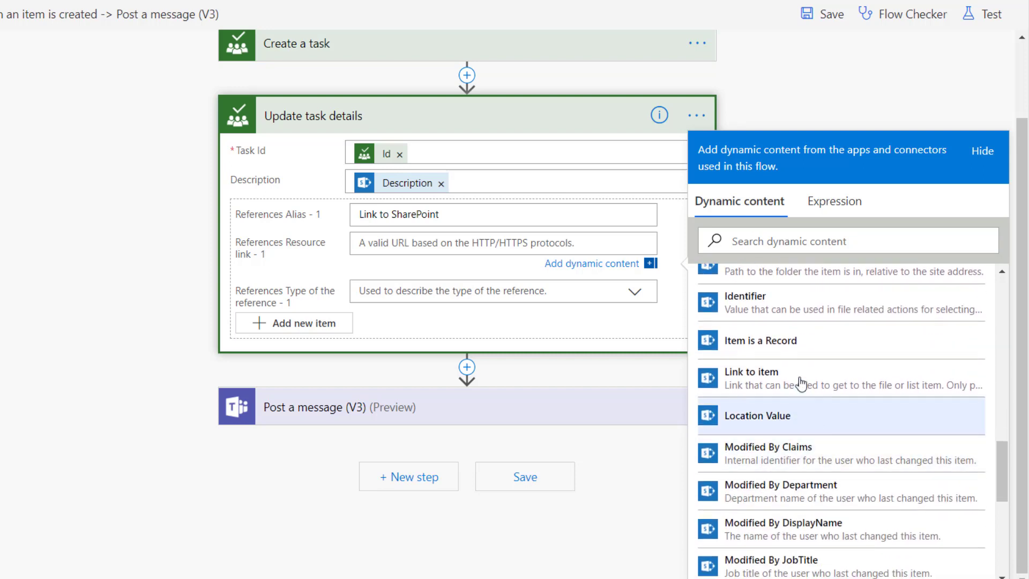
pyautogui.click(774, 386)
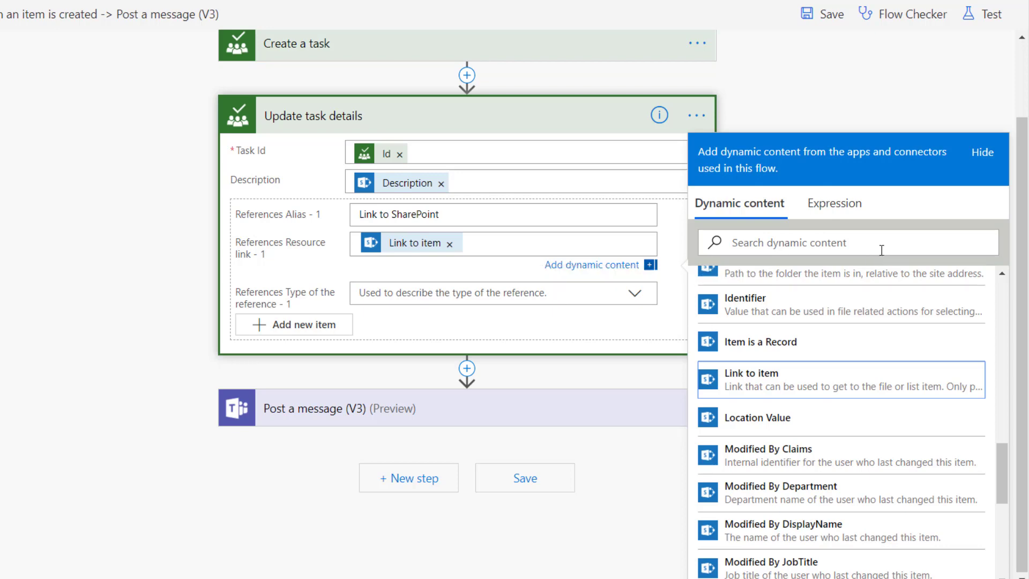
pyautogui.click(983, 155)
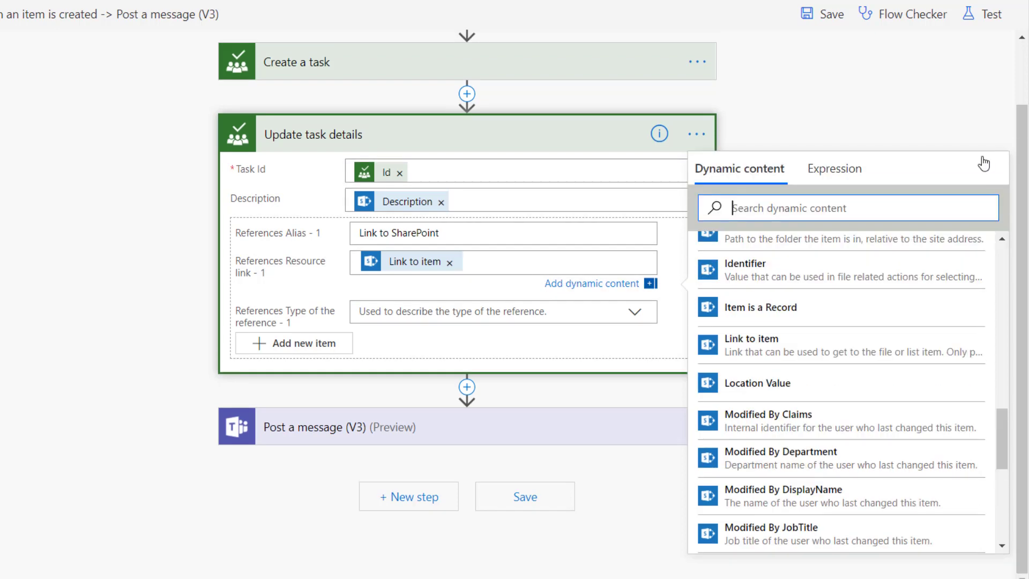
pyautogui.click(522, 502)
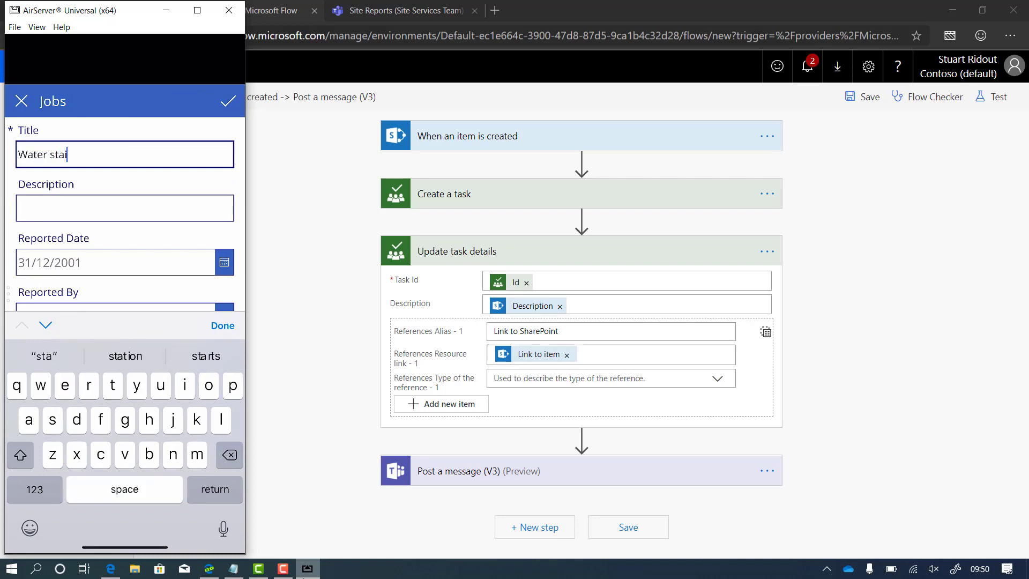
# In the mobile Jobs form, enter the title Water stain on ceiling tile and description Bad water marks on ceiling tiles in client facing area
pyautogui.write('cei')
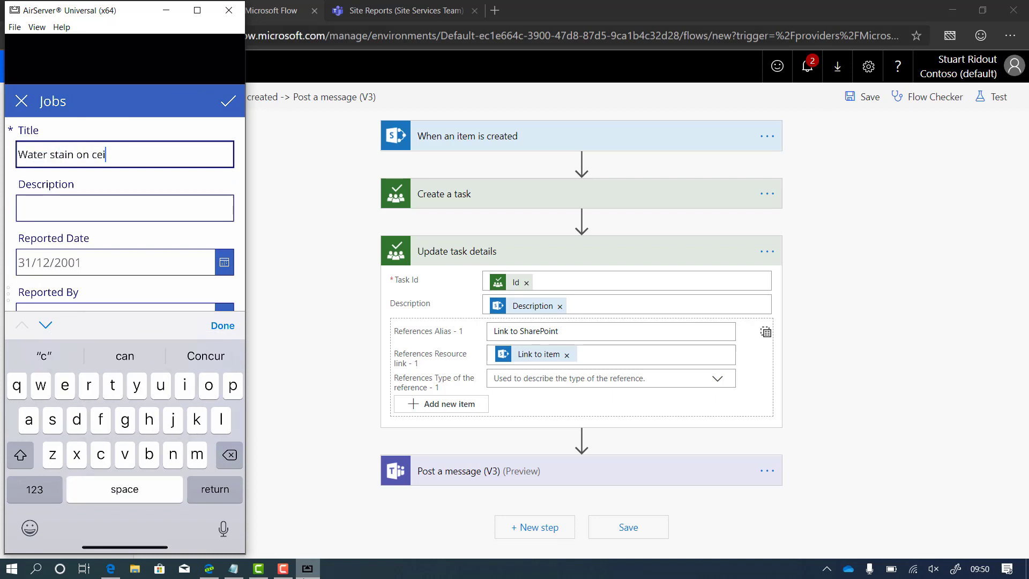
pyautogui.write('ling tile')
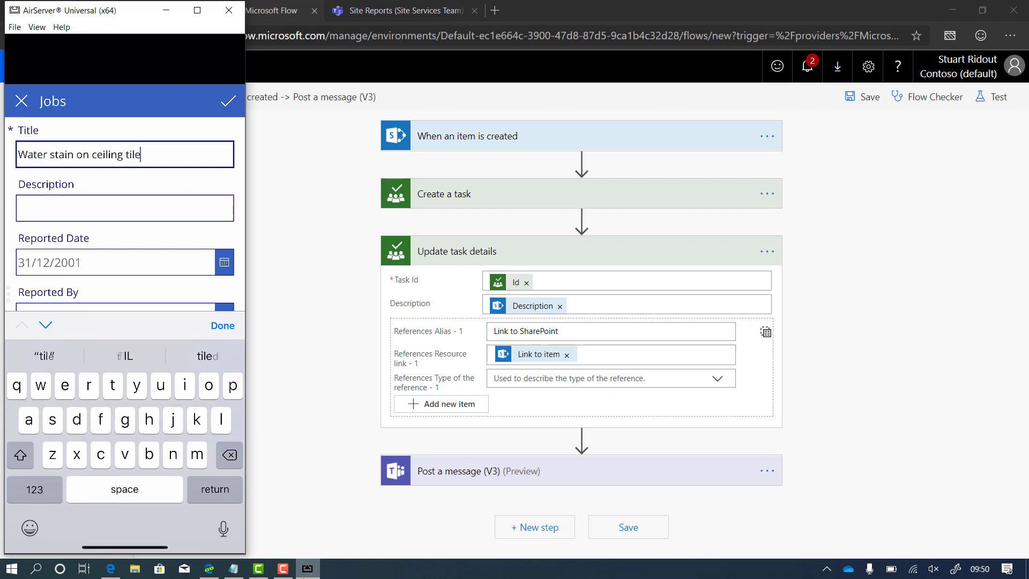
pyautogui.click(124, 208)
pyautogui.write('Ba')
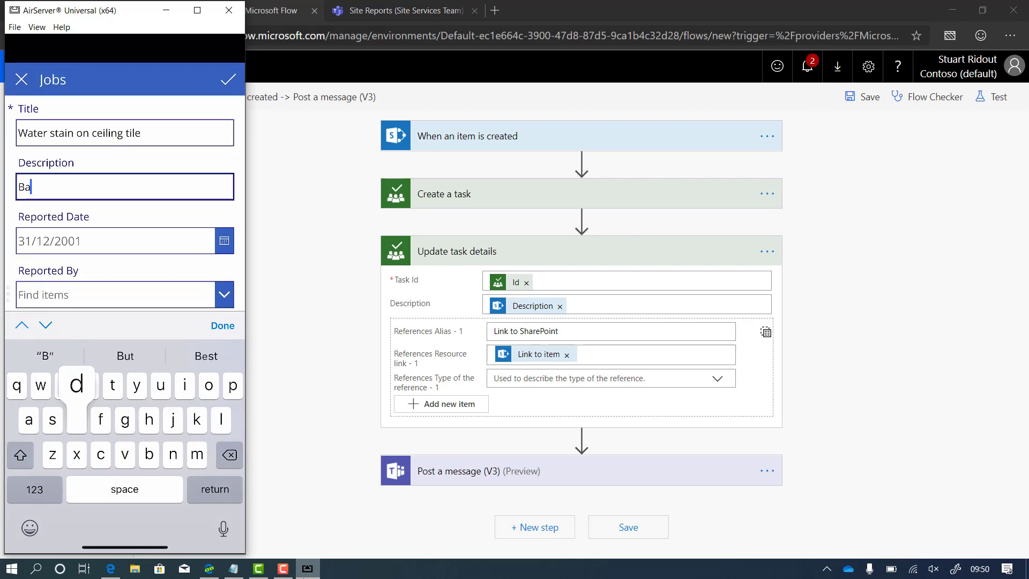
pyautogui.write('d wat')
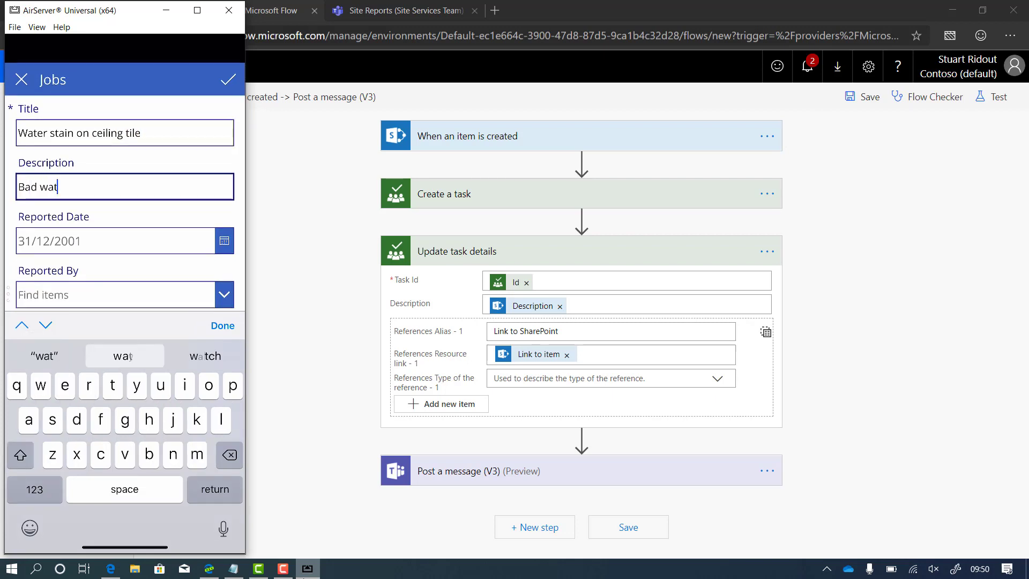
pyautogui.write('er marks on')
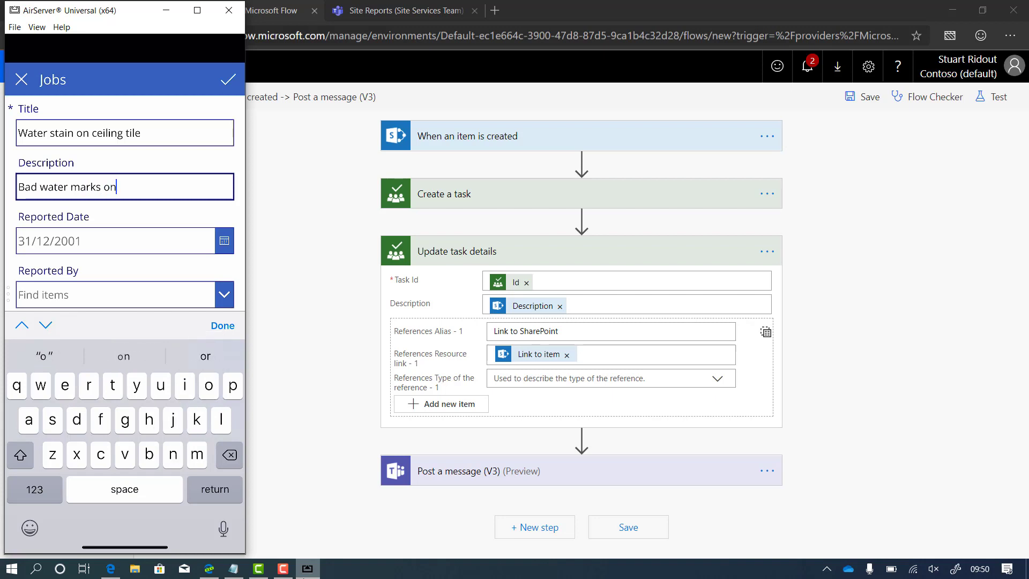
pyautogui.write(' ceiling ')
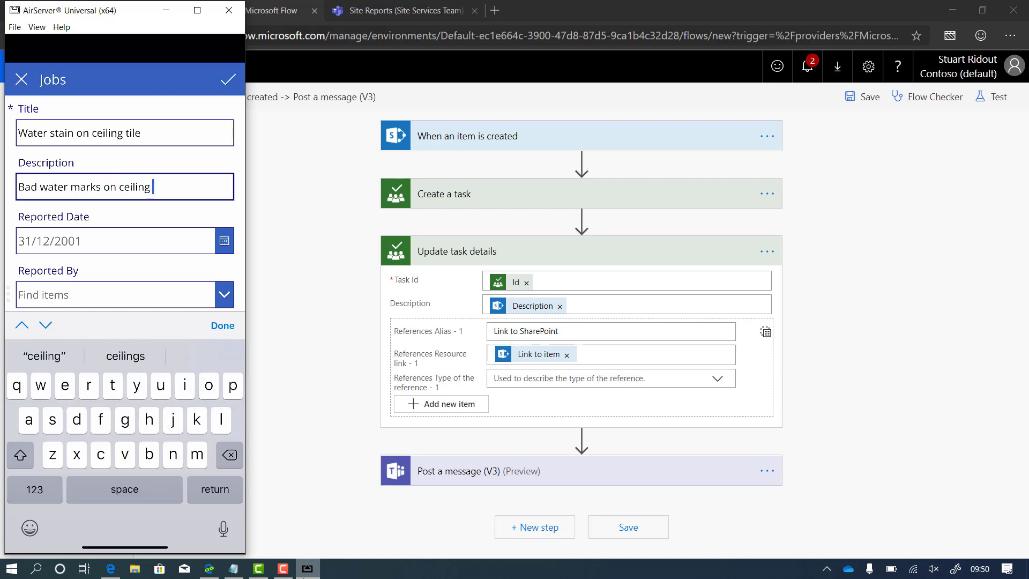
pyautogui.write('tiles in ')
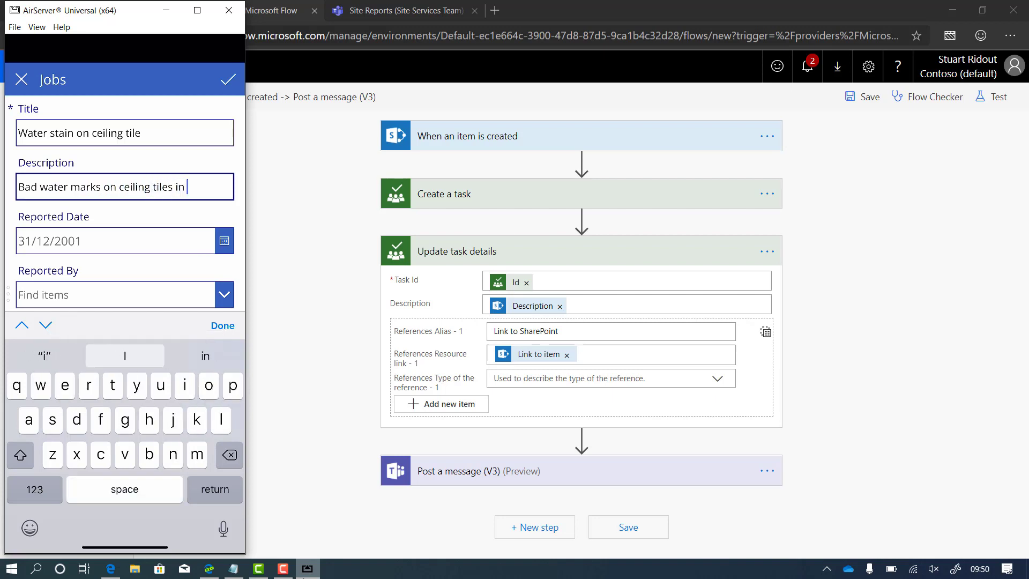
pyautogui.write('client facing area')
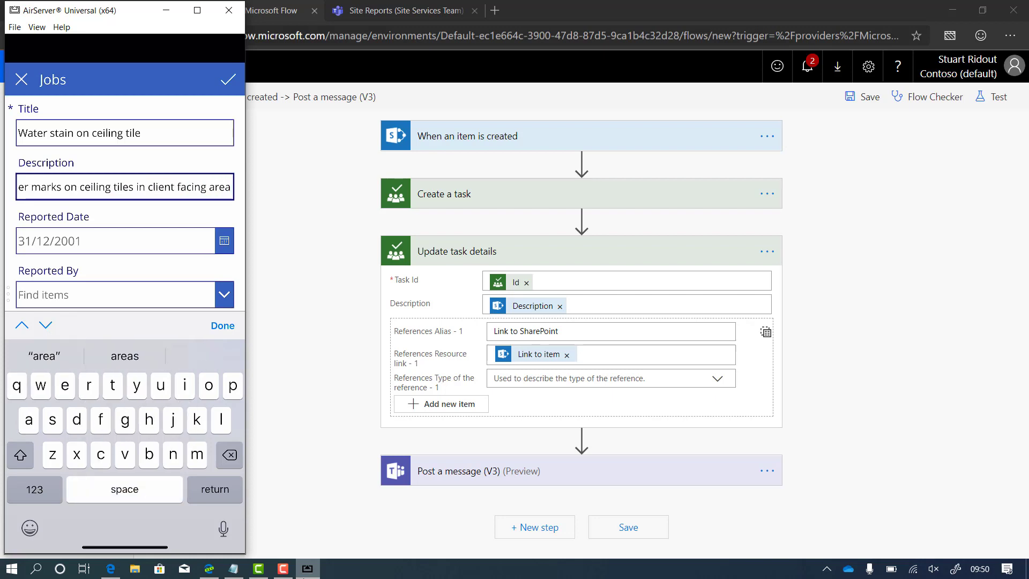
# Set the new job's reported date to 24 July 2019
pyautogui.click(115, 240)
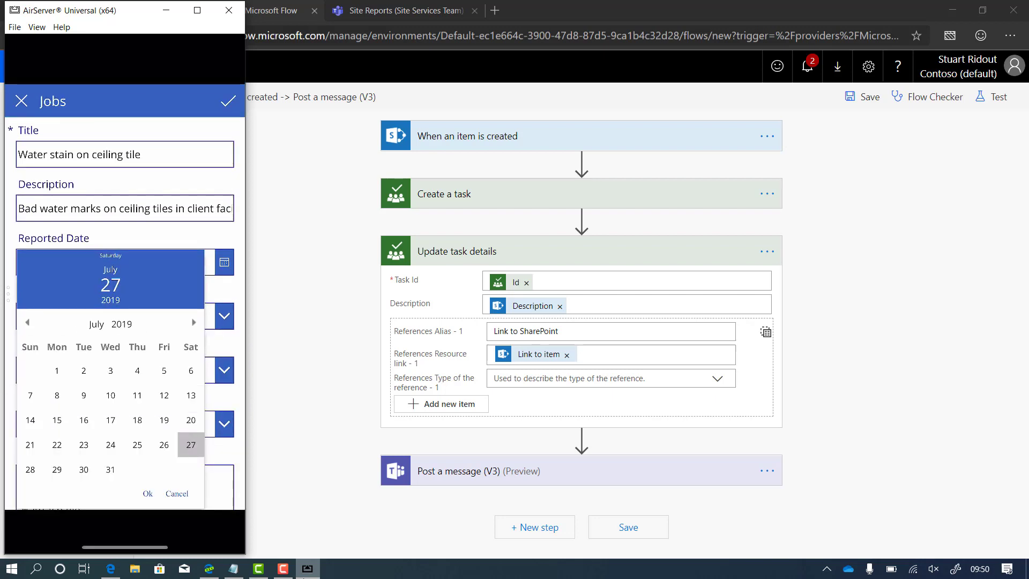
pyautogui.click(111, 445)
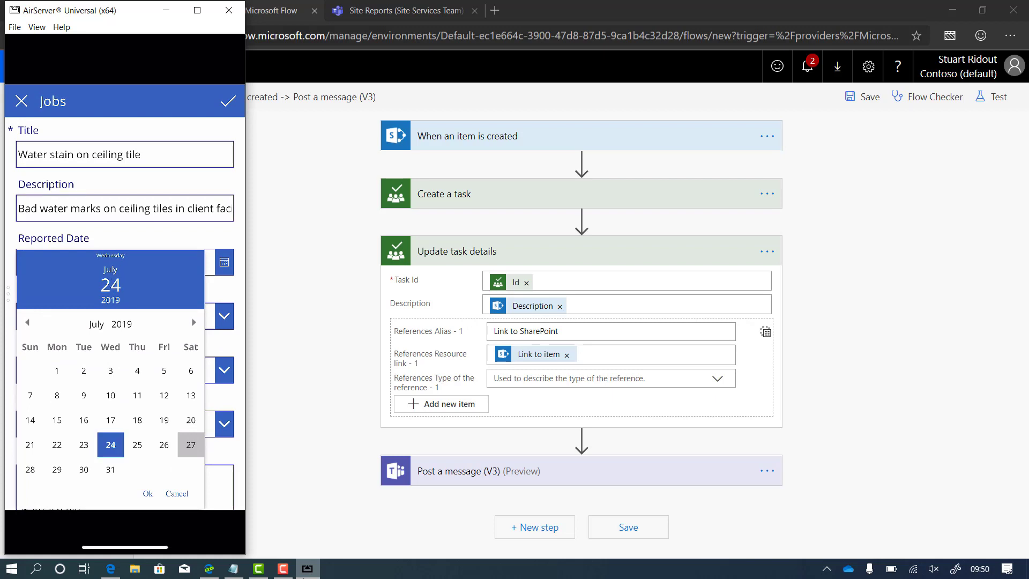
pyautogui.click(148, 493)
# Select the reporting employee in the new job's Reported By field
pyautogui.click(115, 317)
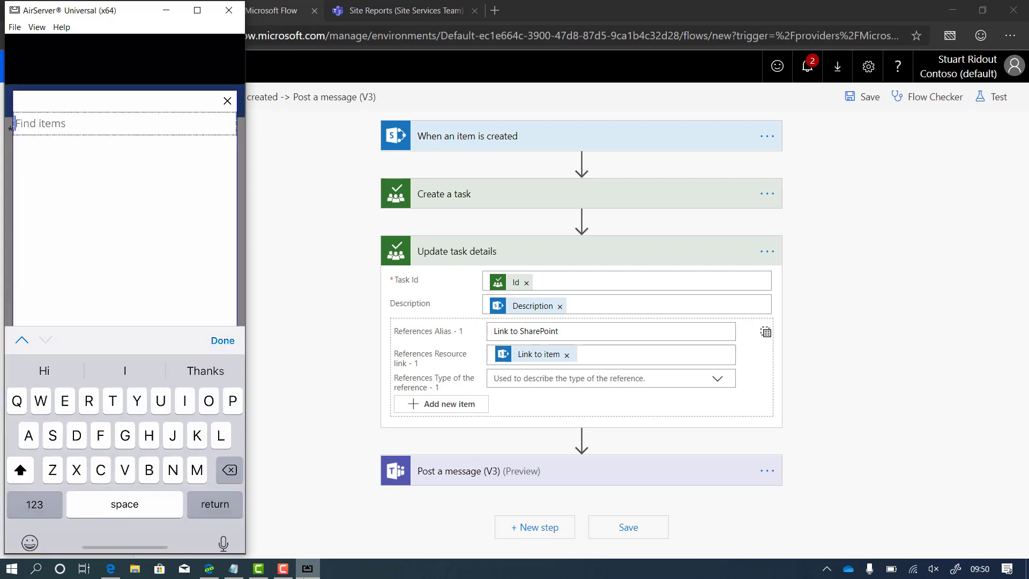
pyautogui.write('Henri')
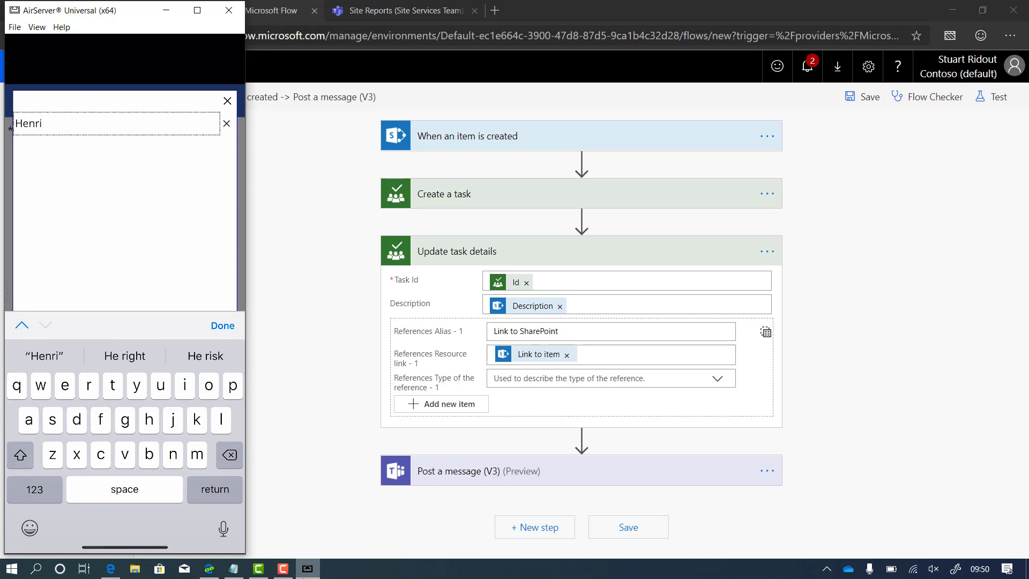
pyautogui.click(88, 155)
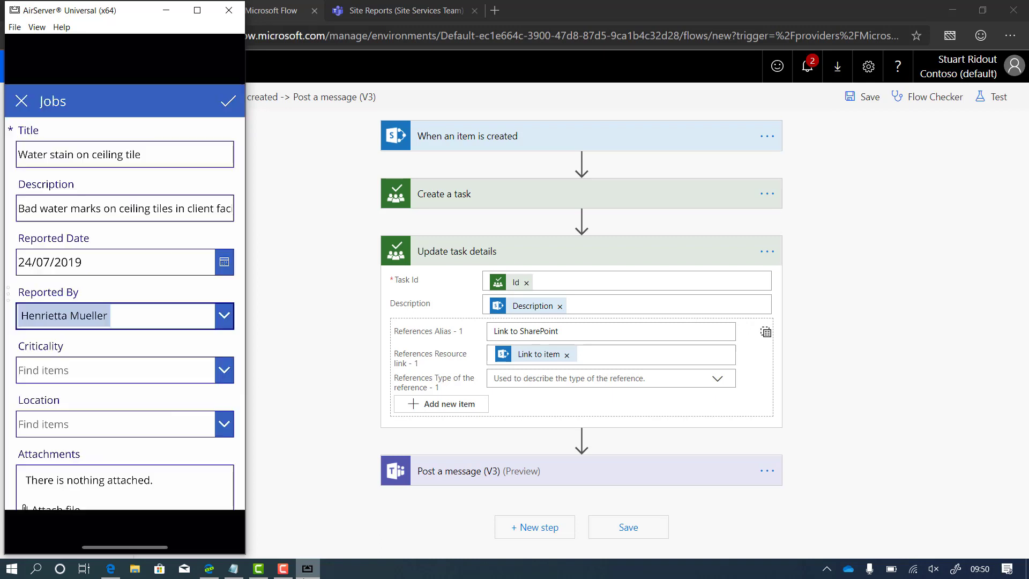
# Set the new job's criticality to Sev 1 and its location to Building 1 Floor 1
pyautogui.click(115, 291)
pyautogui.click(81, 150)
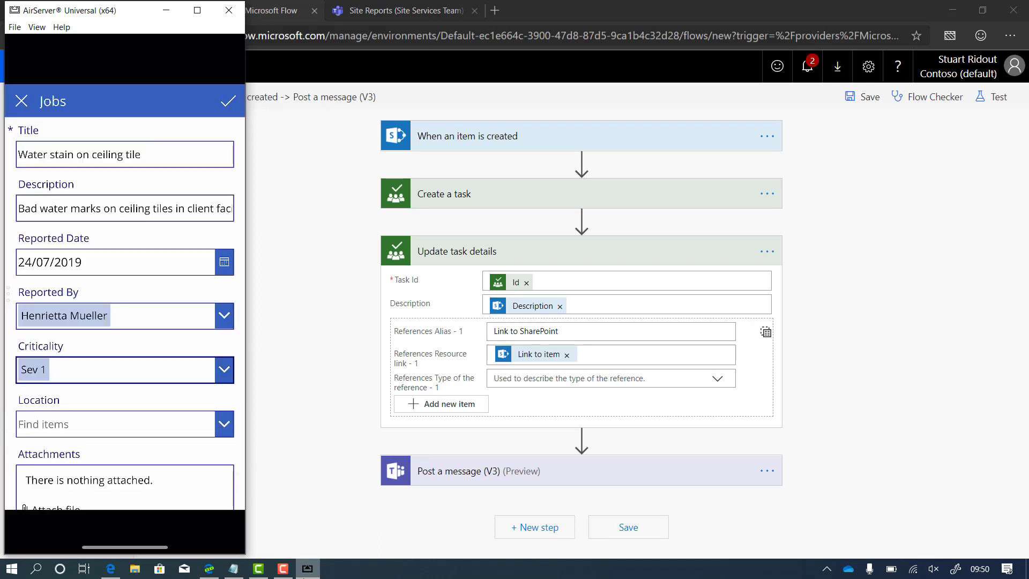
pyautogui.click(116, 424)
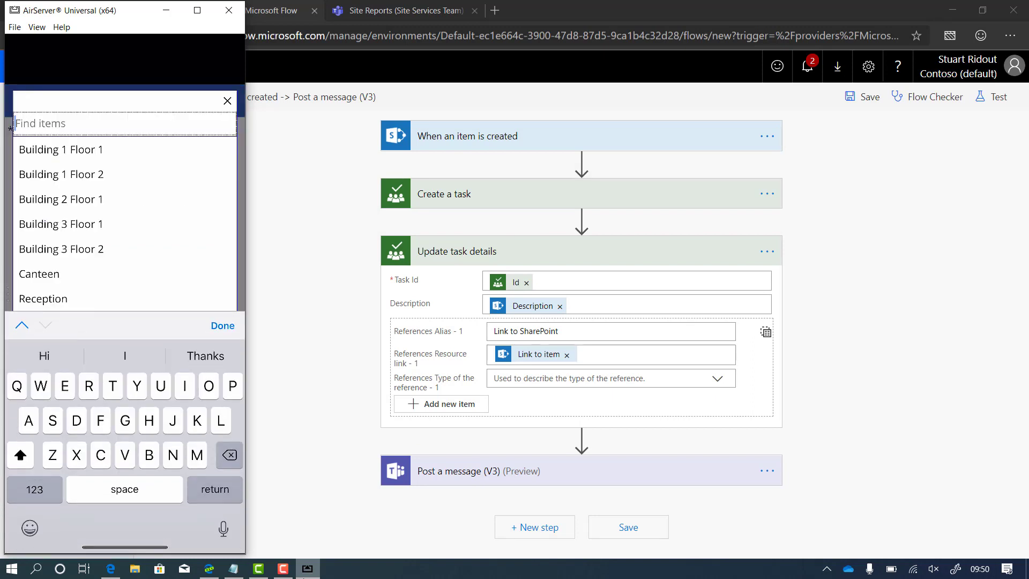
pyautogui.click(60, 149)
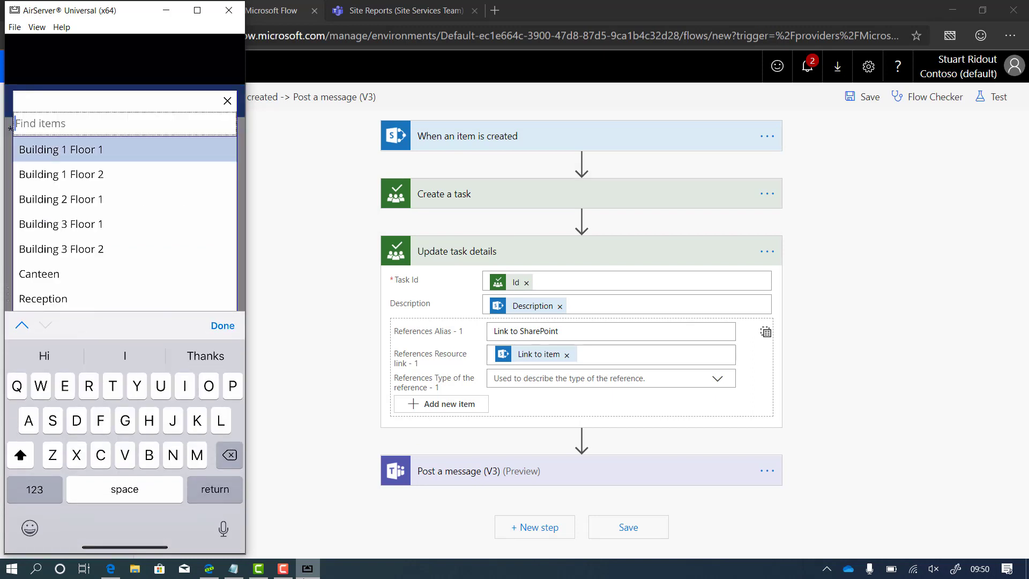
# Take a photo of the stained ceiling tile, attach it to the new job and submit the job
pyautogui.scroll(-2, 124, 322)
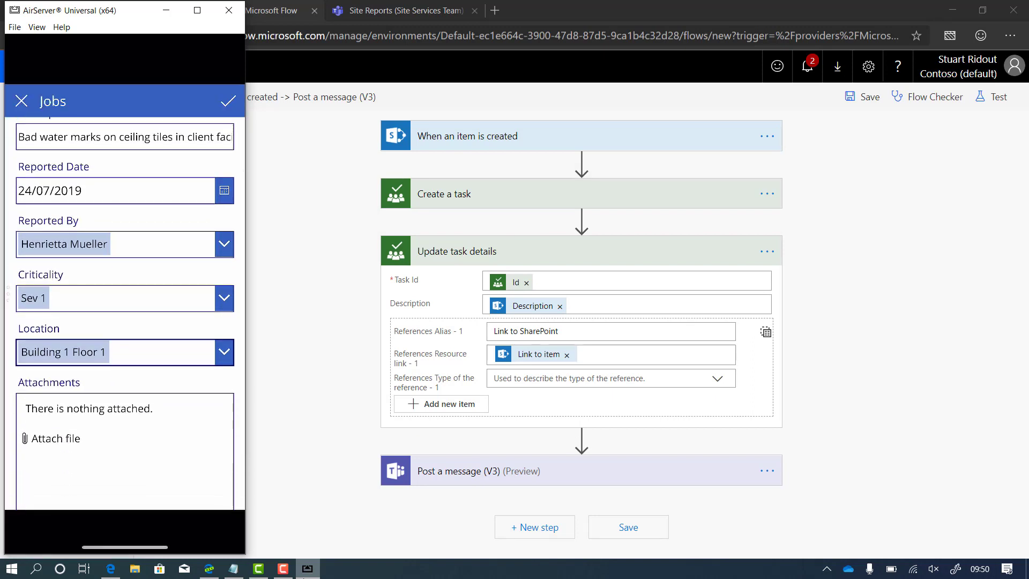
pyautogui.click(54, 433)
pyautogui.click(124, 399)
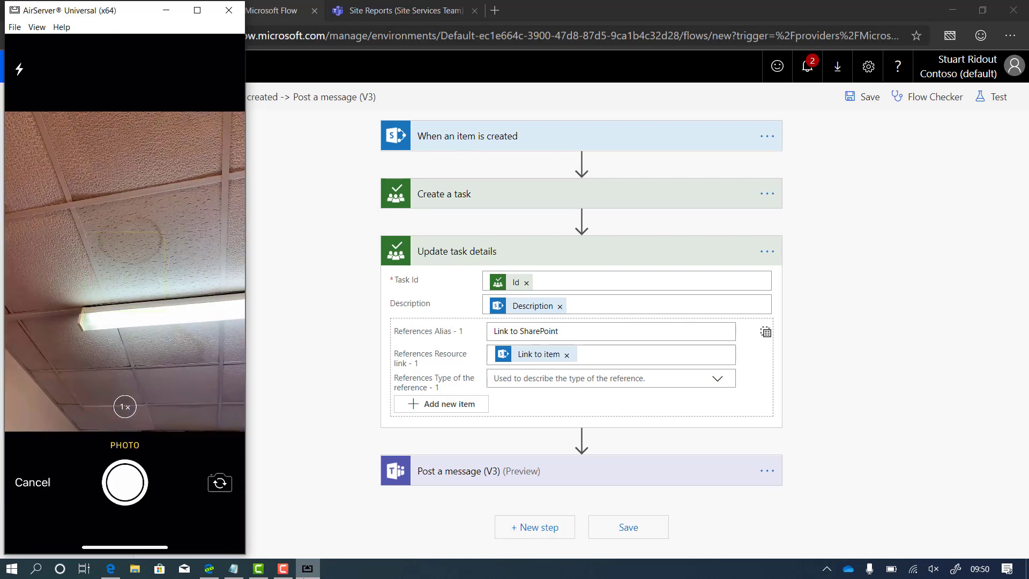
pyautogui.click(125, 483)
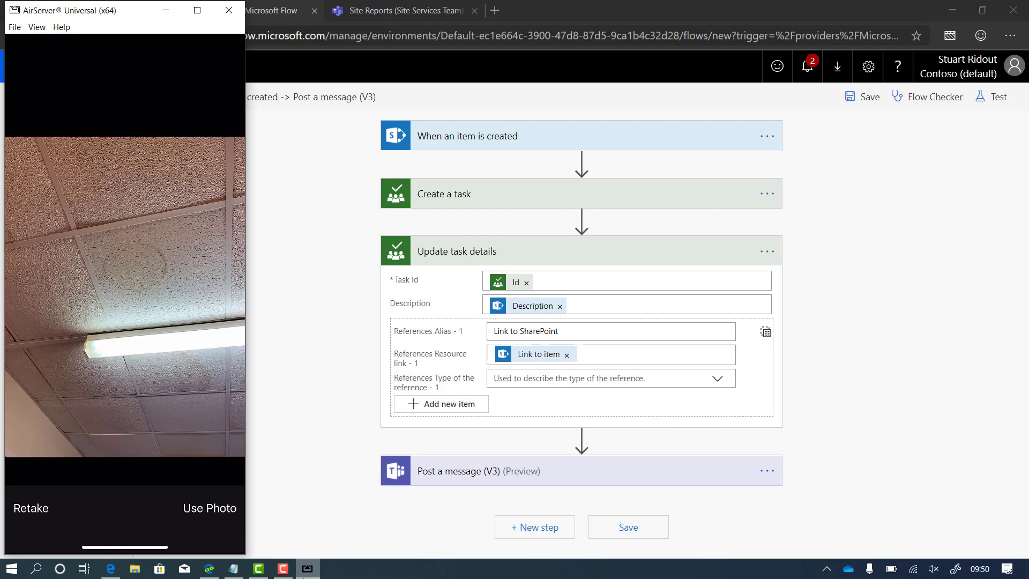
pyautogui.click(210, 508)
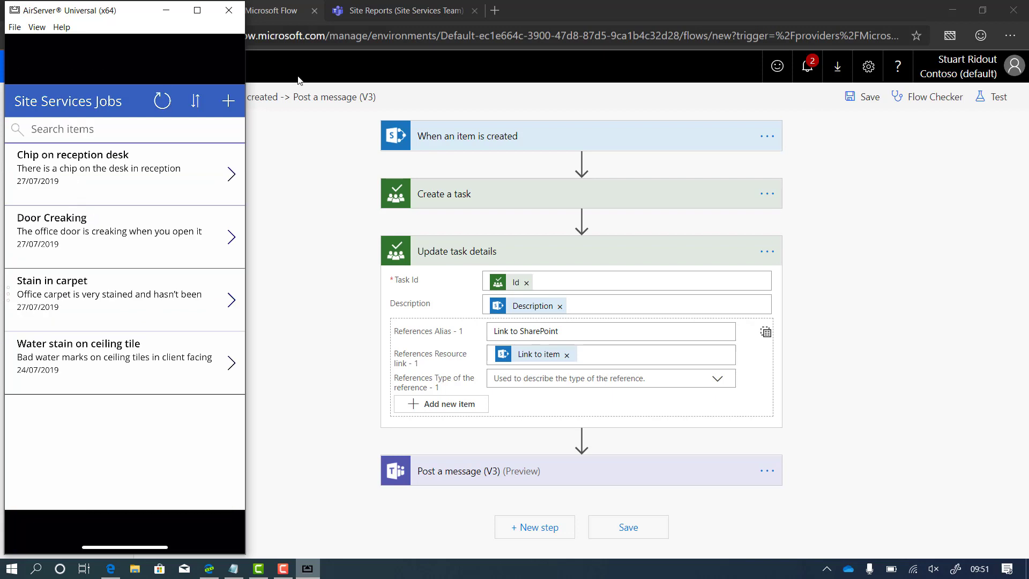
# Switch to Teams and review the Water stain on ceiling tile task in the Site Reports channel's Site Services Jobs plan
pyautogui.click(304, 255)
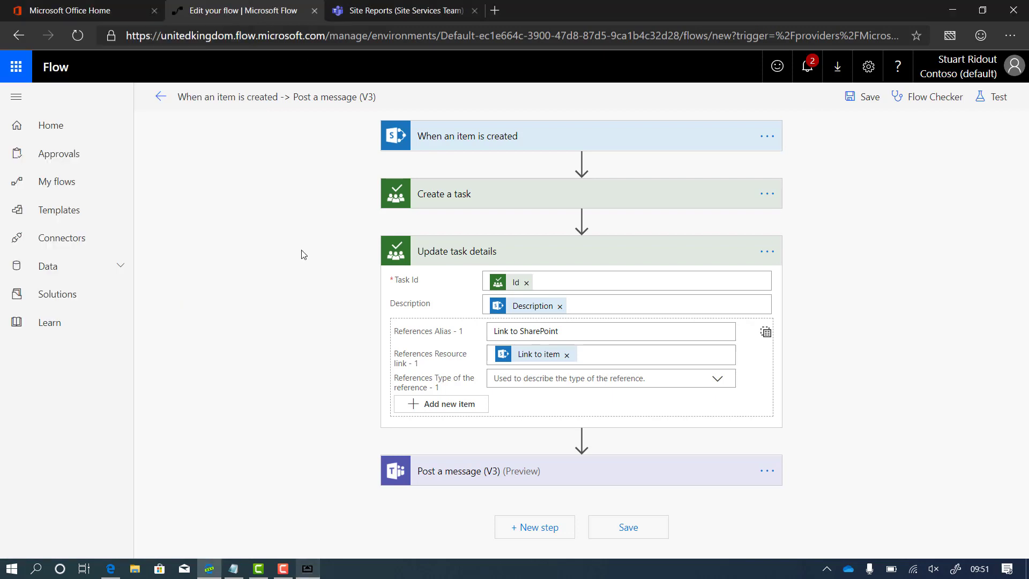
pyautogui.click(399, 10)
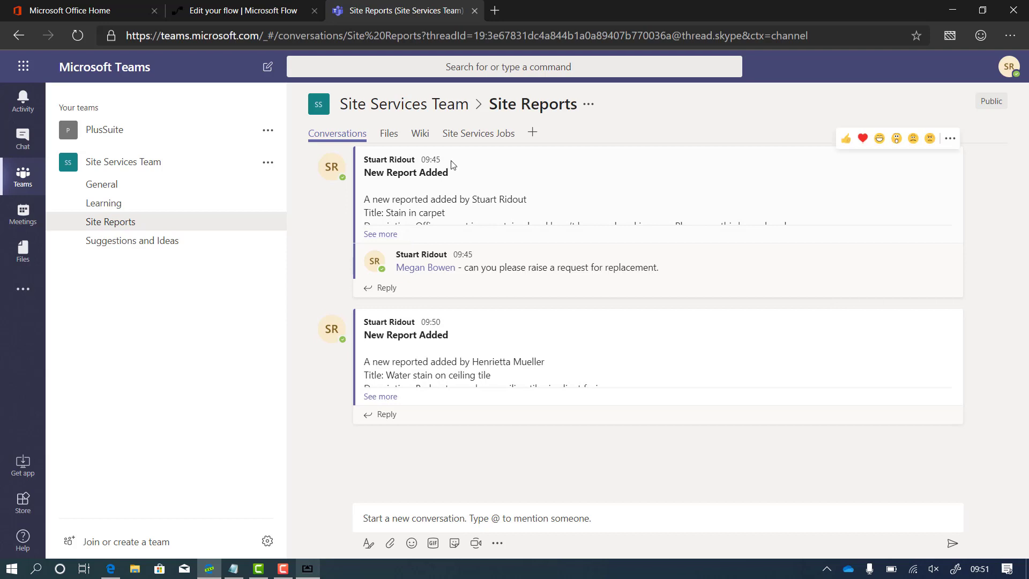
pyautogui.click(480, 139)
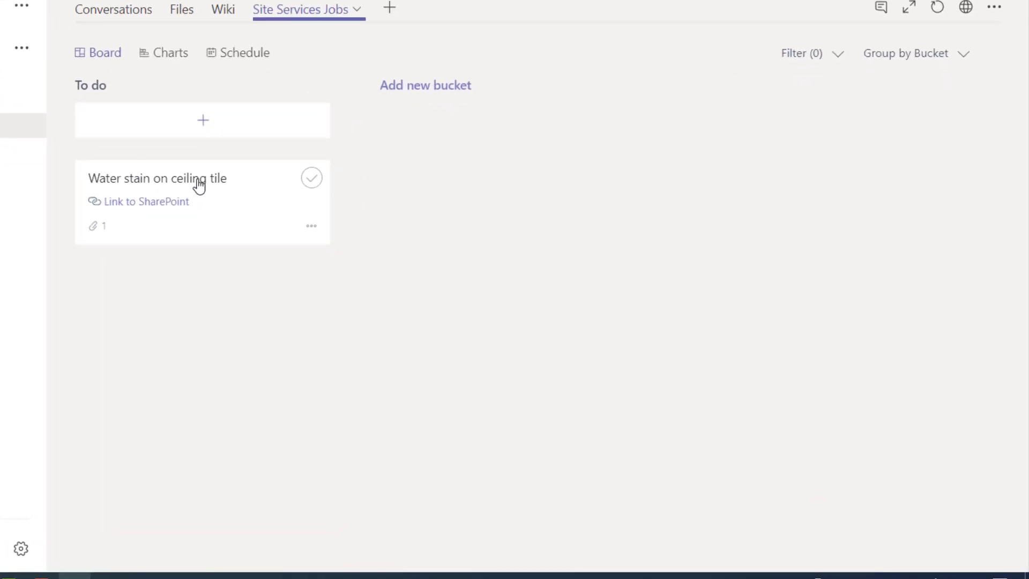
pyautogui.click(199, 185)
pyautogui.scroll(-2, 364, 368)
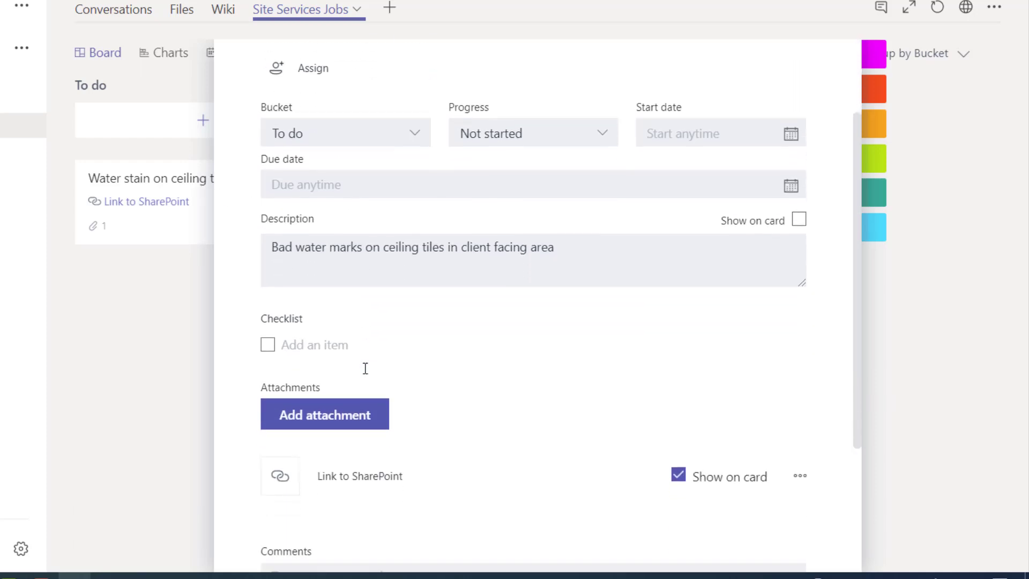
pyautogui.scroll(-2, 365, 369)
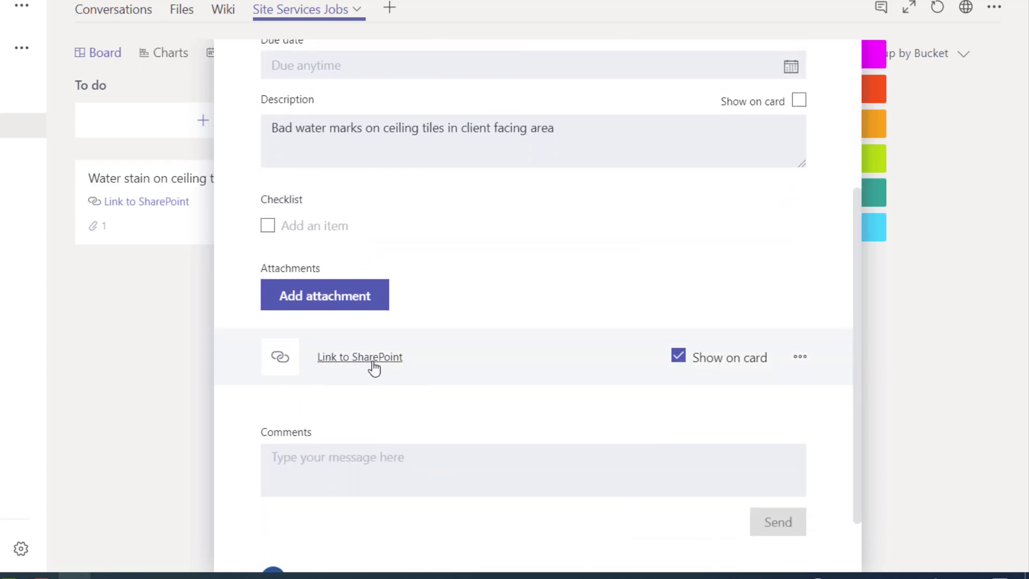
pyautogui.scroll(4, 394, 362)
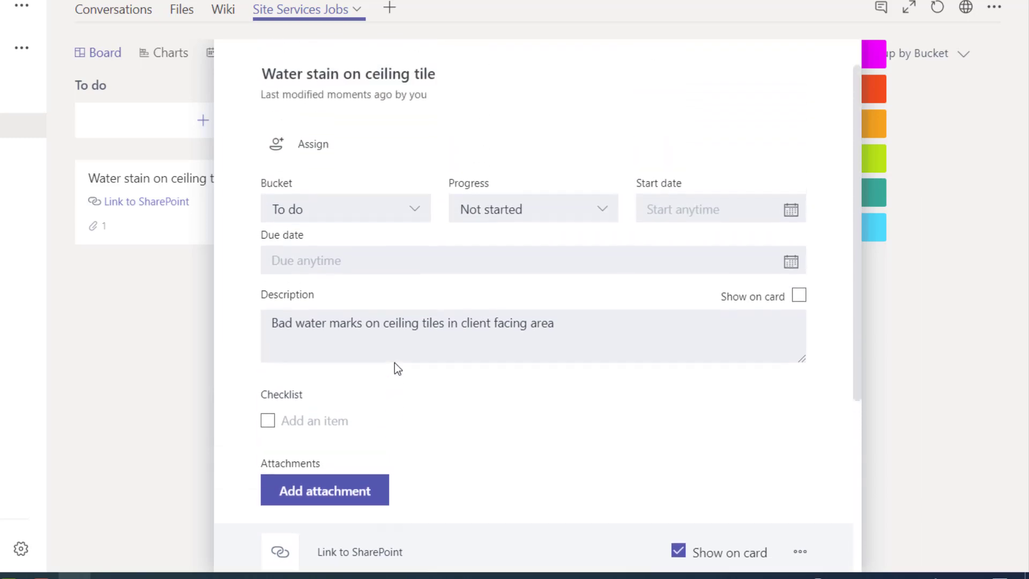
# Find a team member by first name, assign the Water stain on ceiling tile task to that person and close its details
pyautogui.click(289, 181)
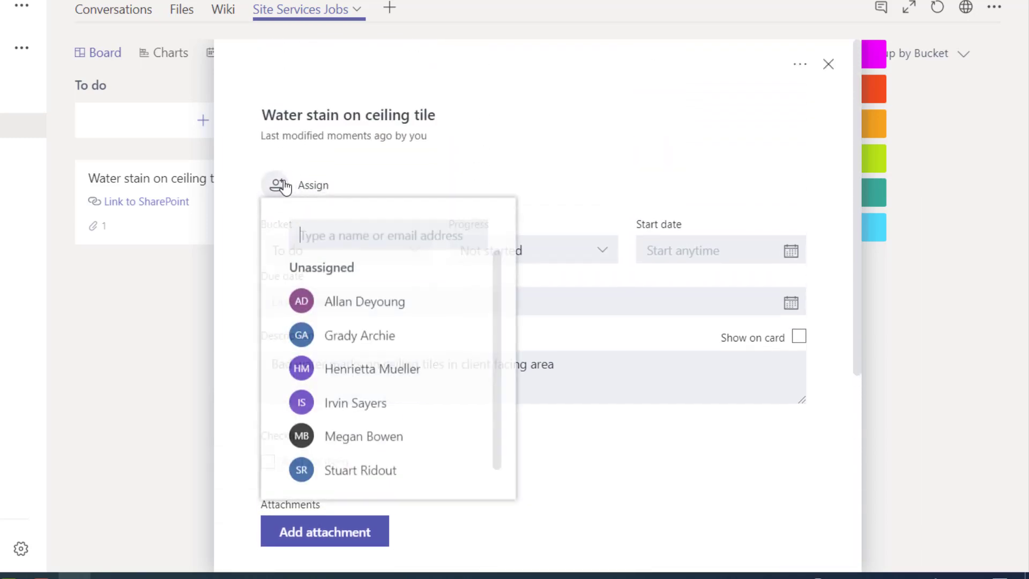
pyautogui.write('megan')
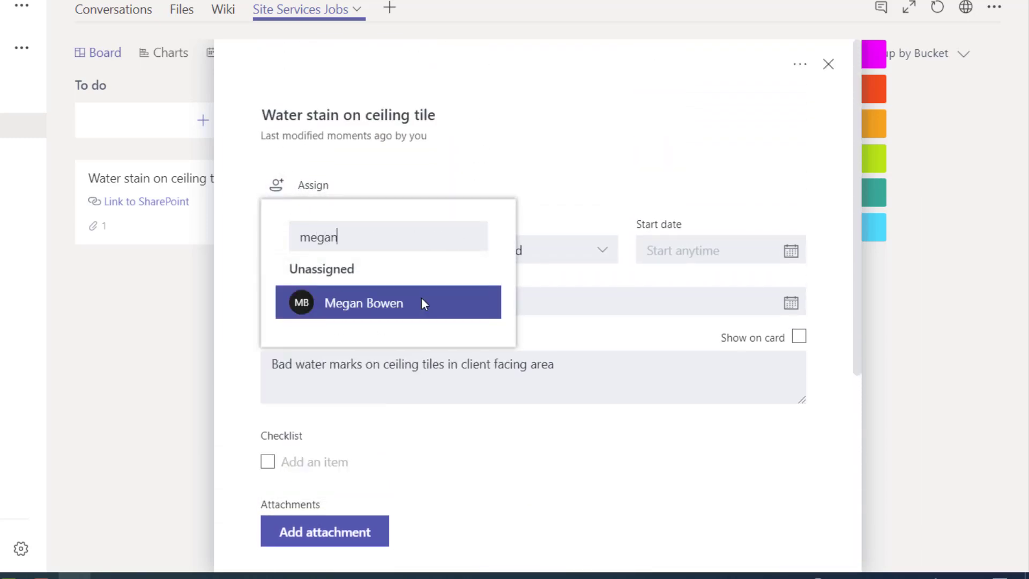
pyautogui.click(357, 307)
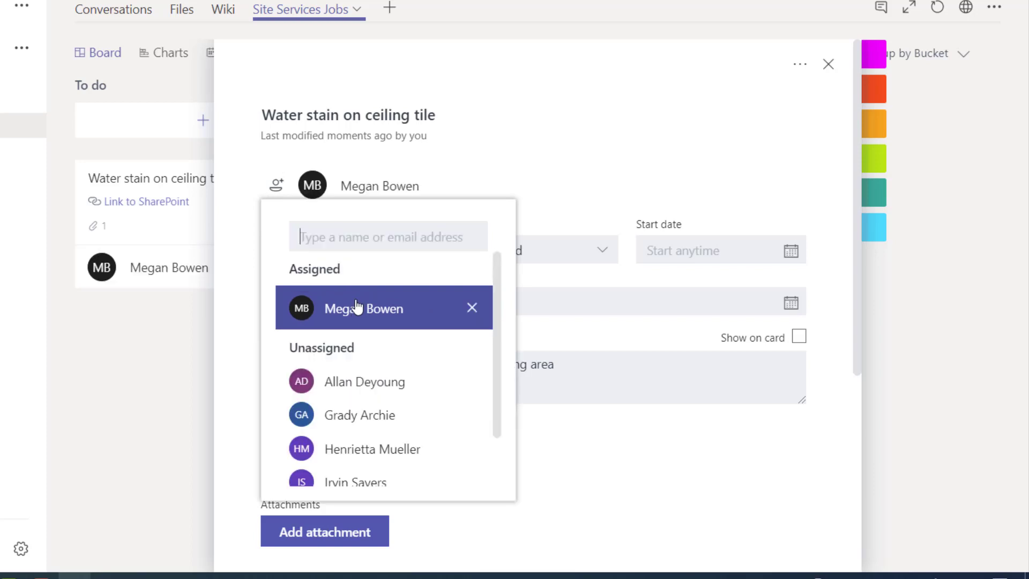
pyautogui.click(602, 189)
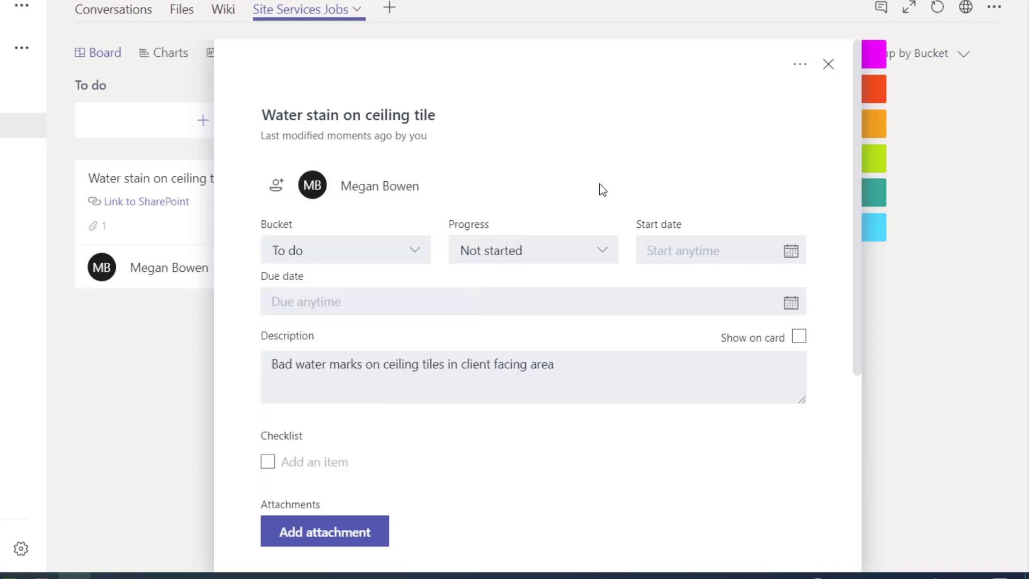
pyautogui.scroll(-4, 602, 189)
pyautogui.scroll(4, 602, 189)
pyautogui.click(829, 65)
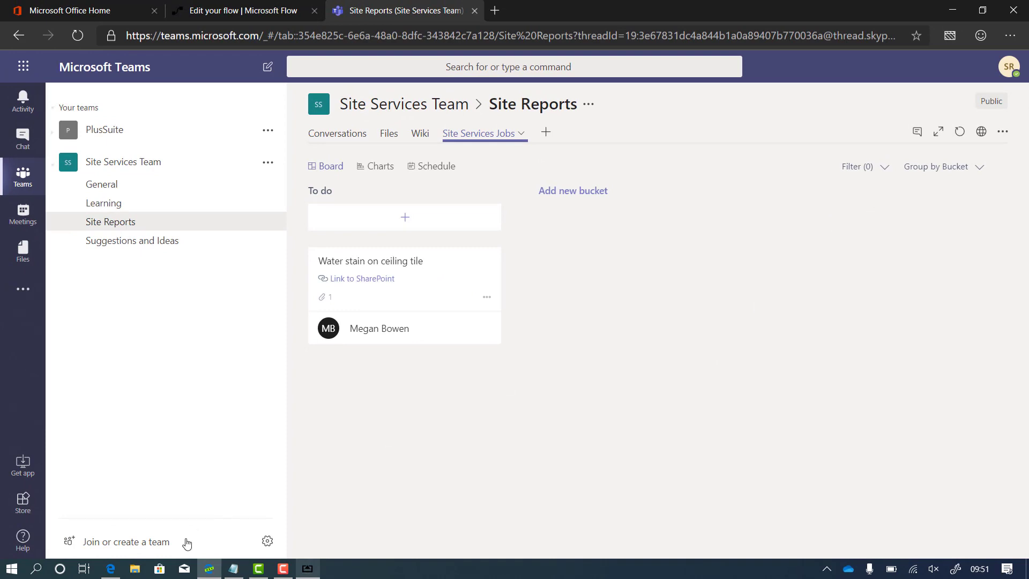
# Switch to the assignee's Teams session, check the Site Reports channel and open My Tasks in Planner
pyautogui.click(111, 569)
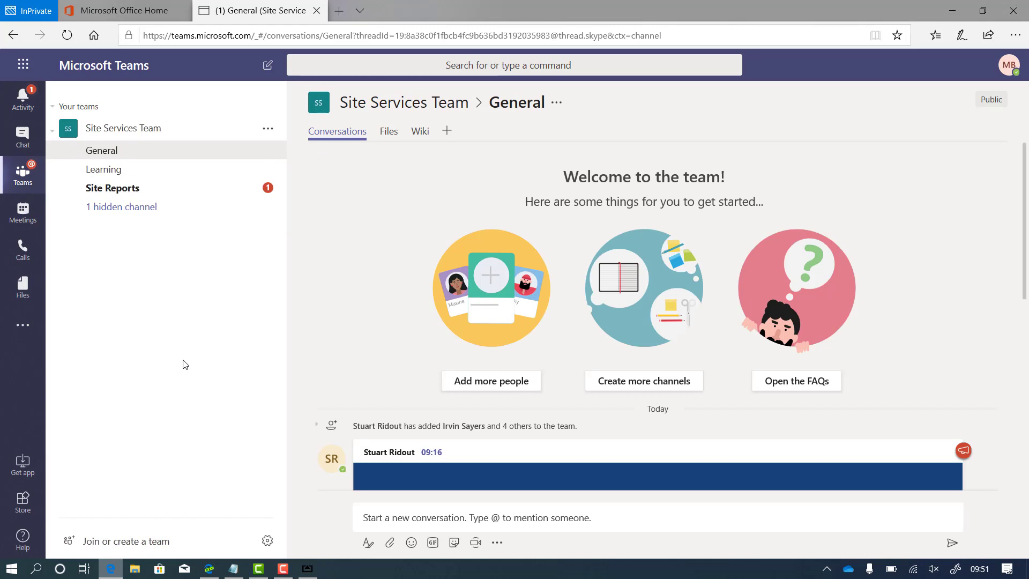
pyautogui.click(125, 191)
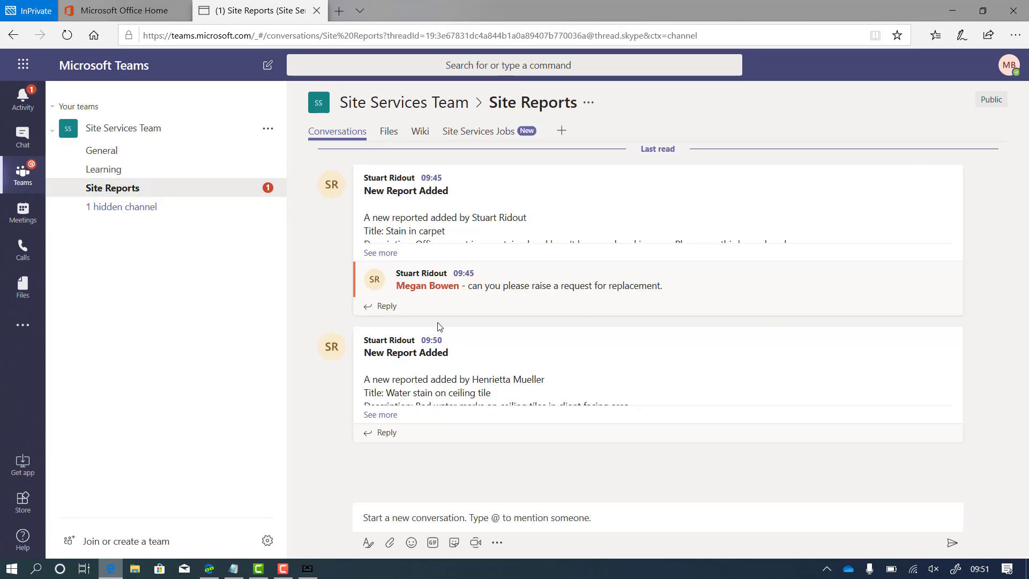
pyautogui.click(29, 344)
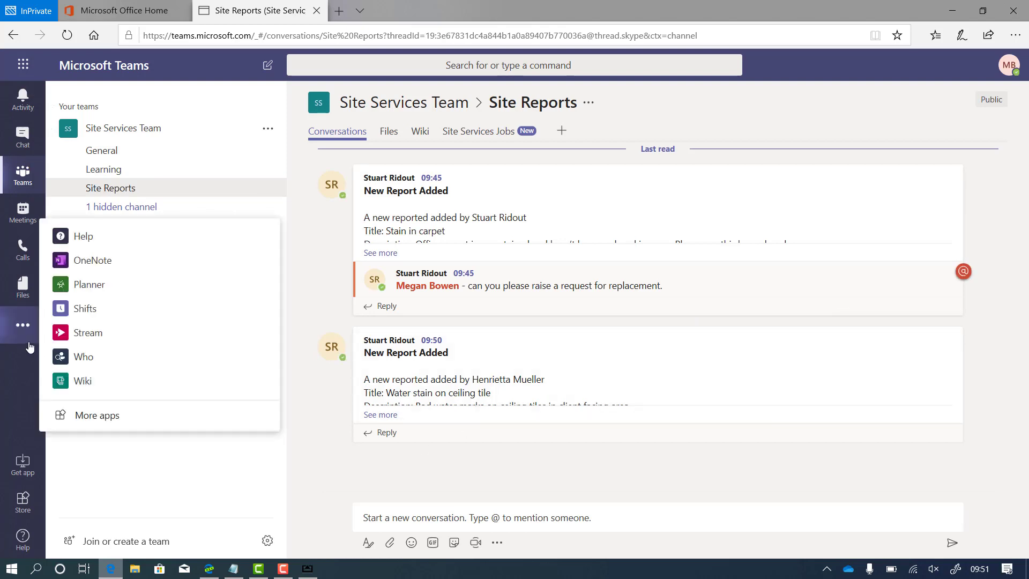
pyautogui.click(88, 291)
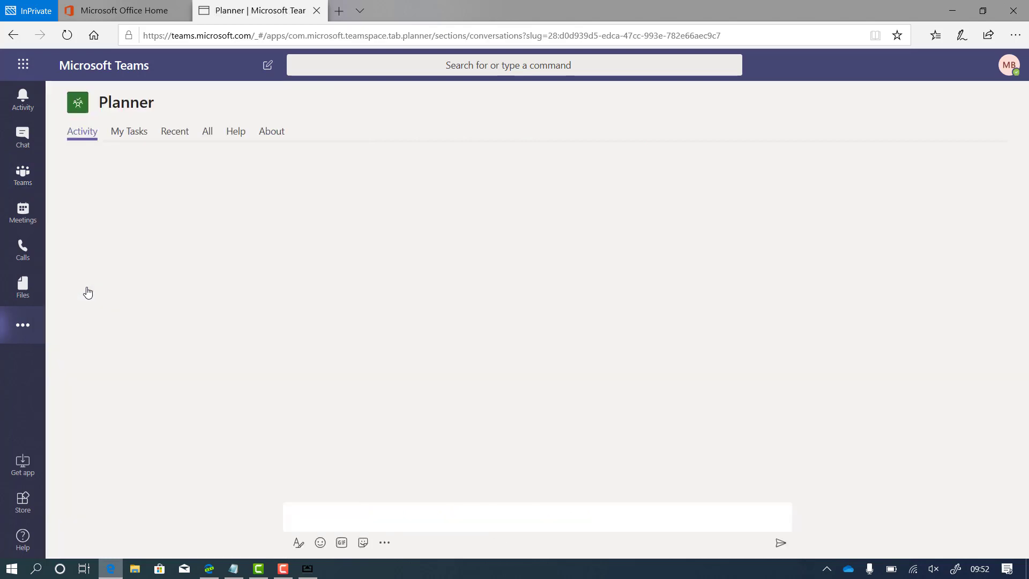
pyautogui.click(121, 138)
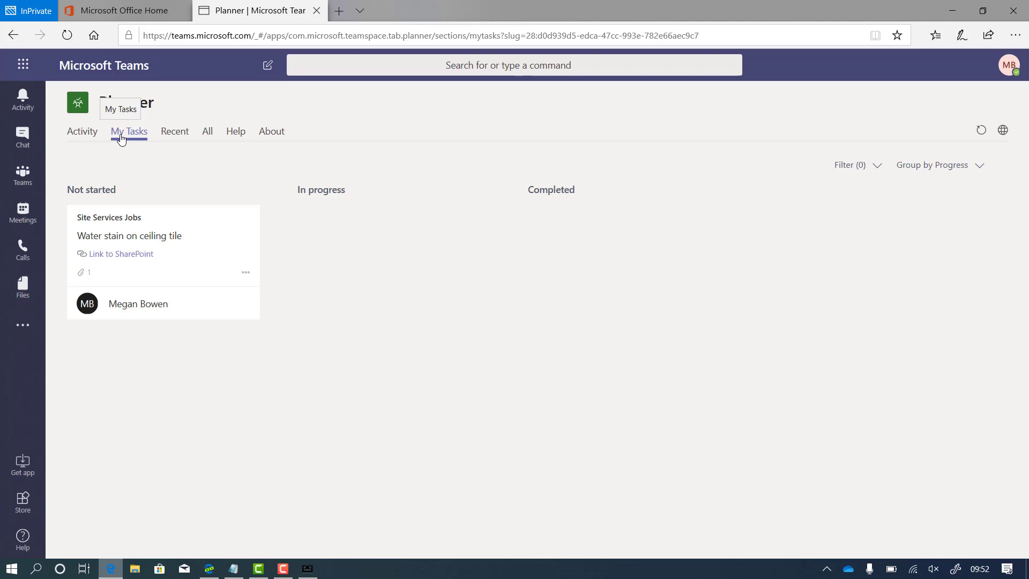
# Post the comment "New tiles ordered." on the Water stain on ceiling tile task
pyautogui.click(169, 221)
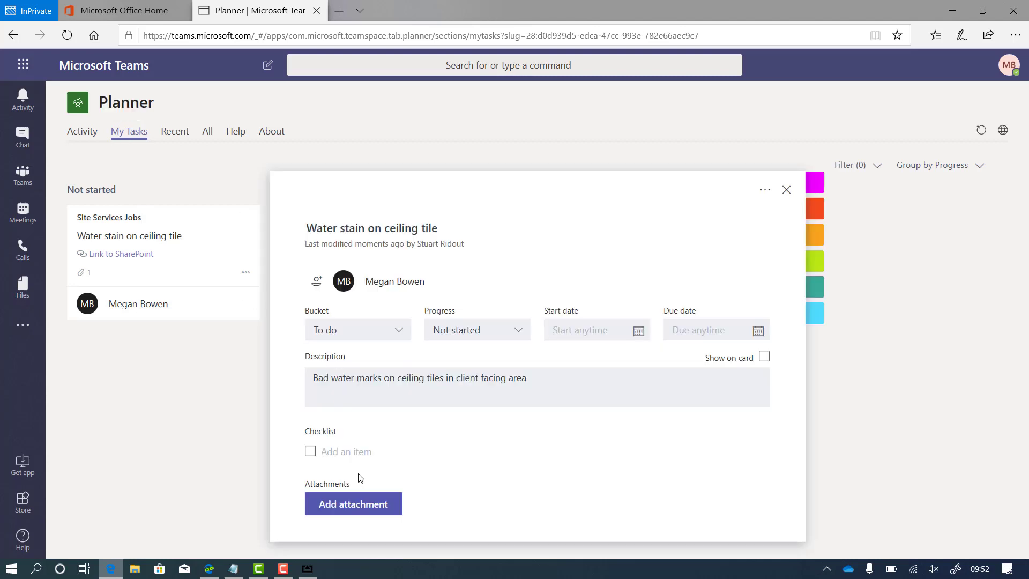
pyautogui.scroll(-1, 358, 473)
pyautogui.scroll(-3, 359, 477)
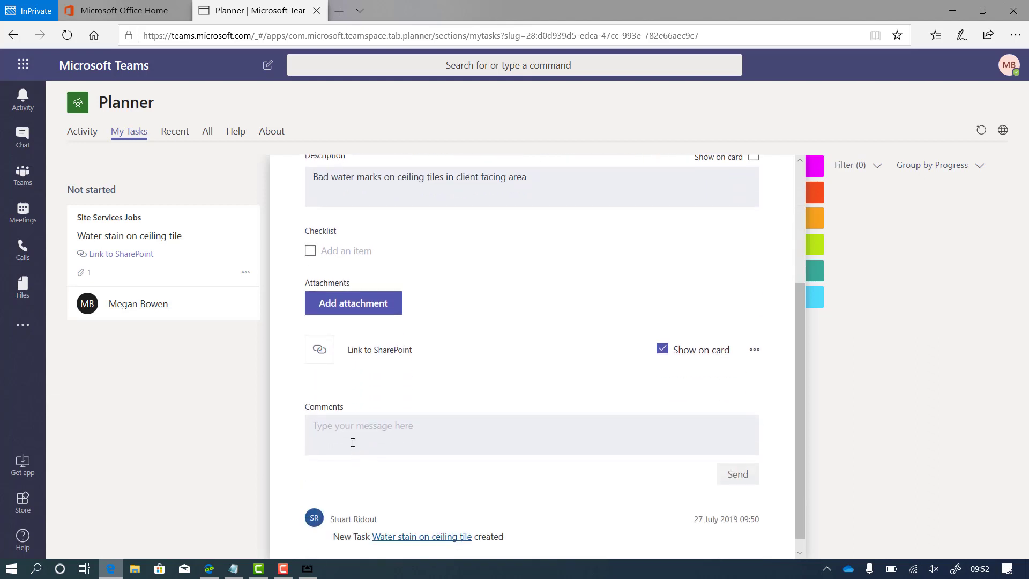
pyautogui.write('New')
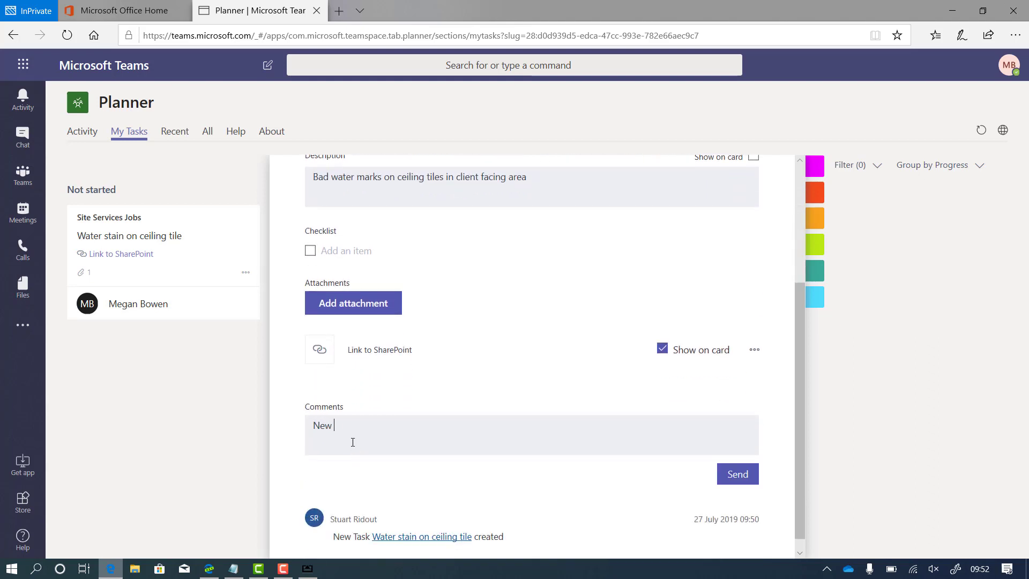
pyautogui.write(' tiles ordered')
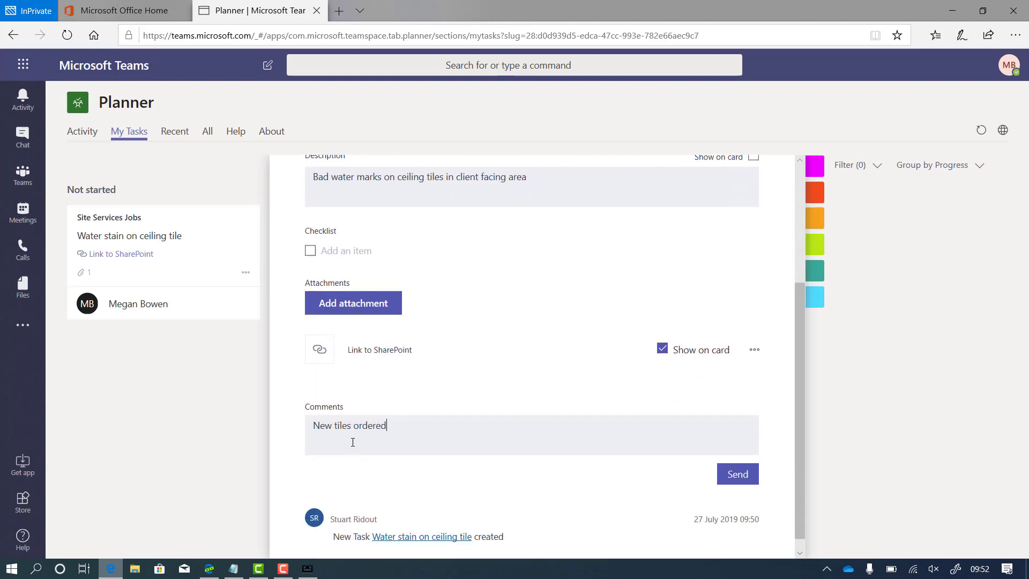
pyautogui.write('.')
pyautogui.click(732, 477)
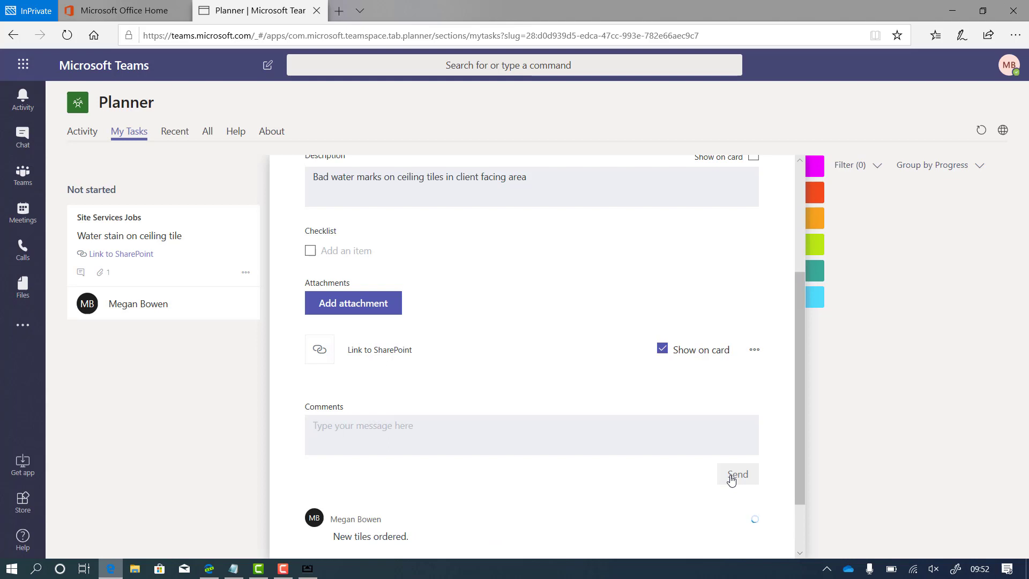
# Reassign the Water stain on ceiling tile task by adding another team member and removing the current assignee
pyautogui.scroll(4, 447, 411)
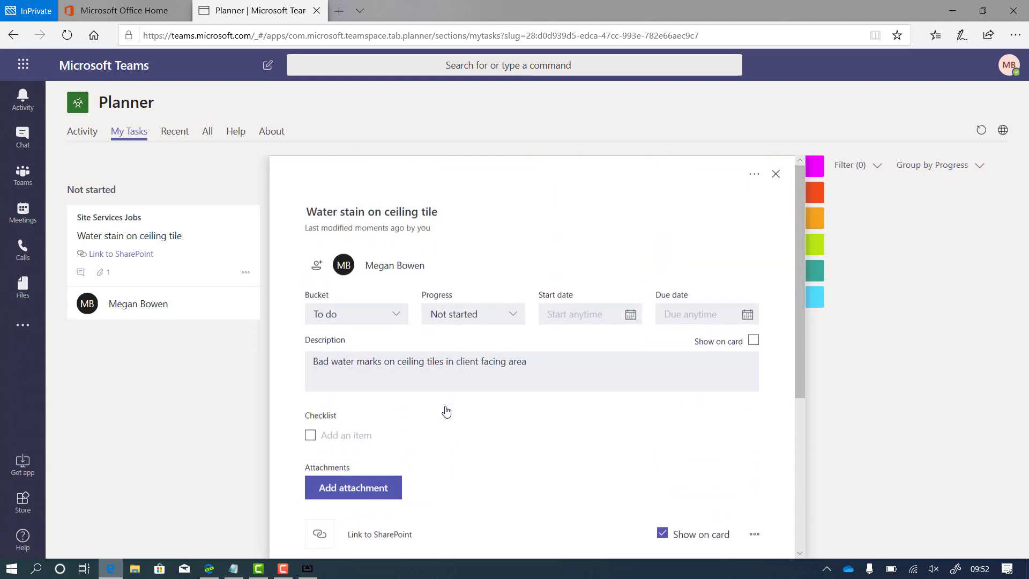
pyautogui.click(317, 268)
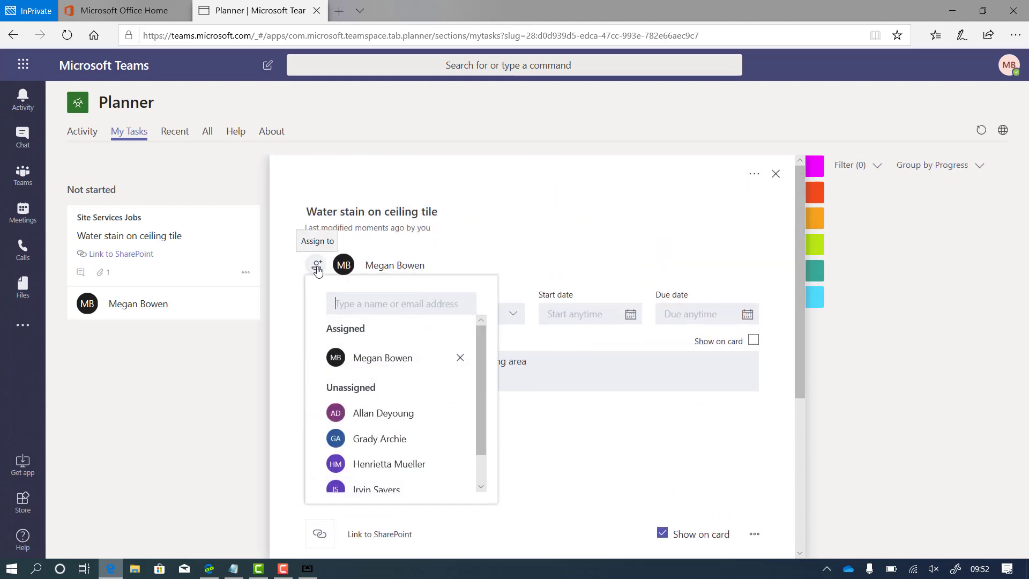
pyautogui.click(372, 417)
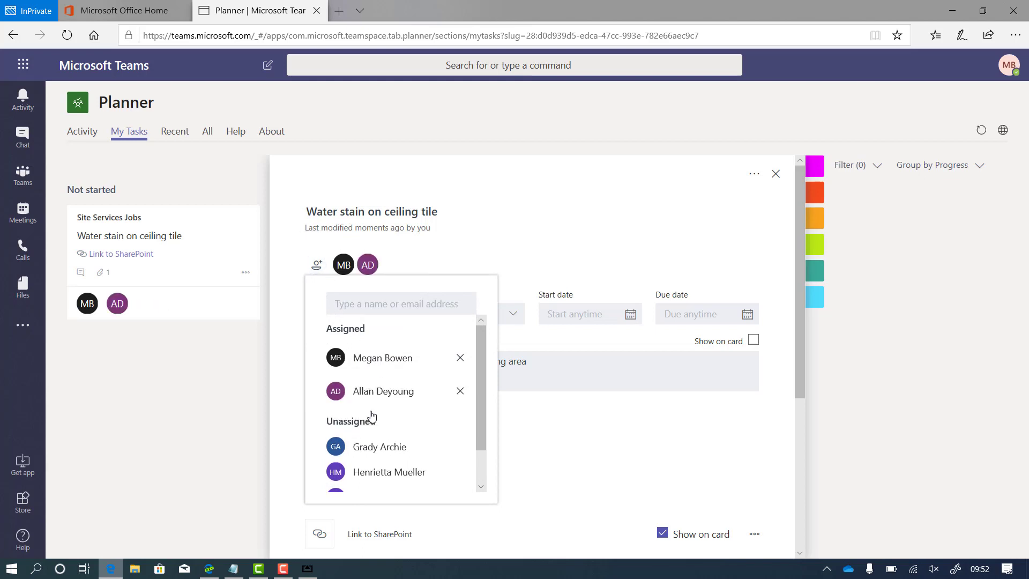
pyautogui.click(464, 367)
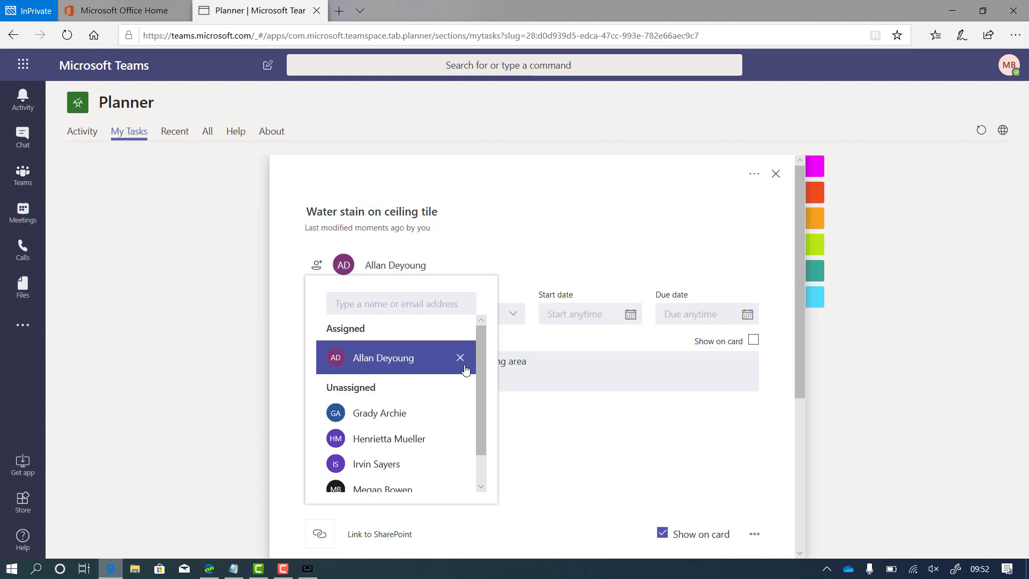
pyautogui.click(560, 250)
pyautogui.scroll(-4, 558, 251)
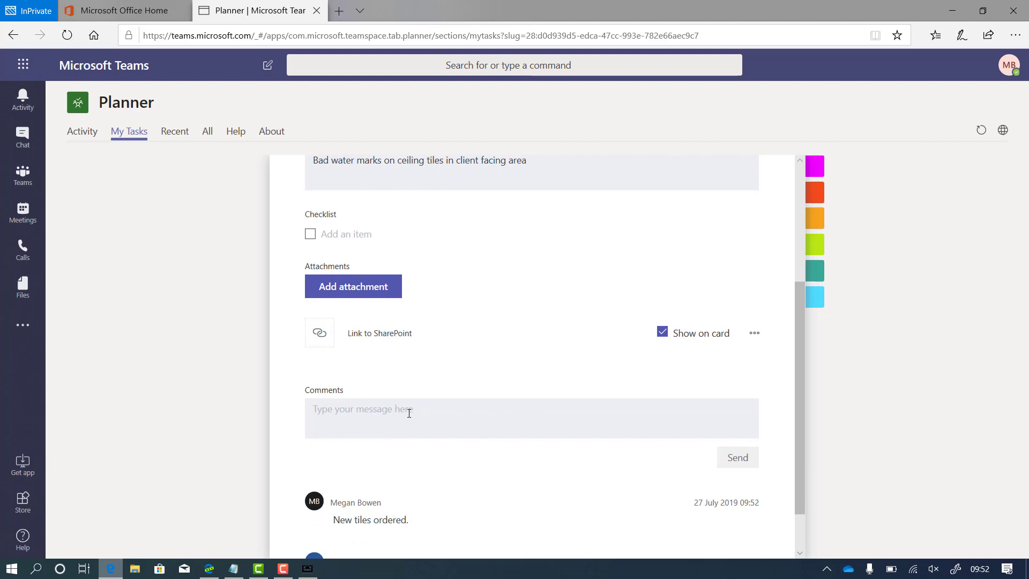
pyautogui.scroll(-2, 409, 413)
pyautogui.scroll(5, 409, 413)
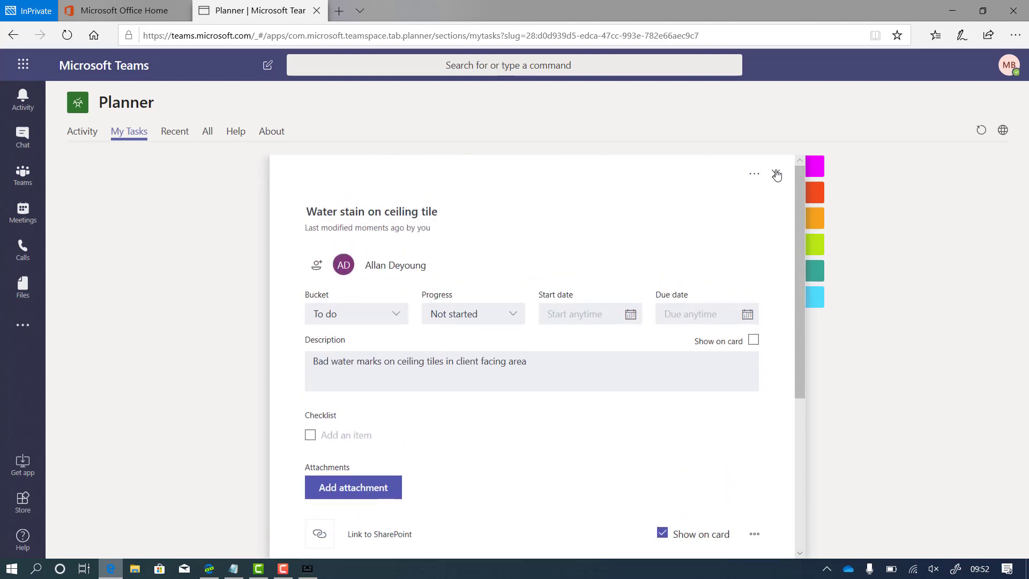
# Set the task's progress to In progress and close its details
pyautogui.click(462, 317)
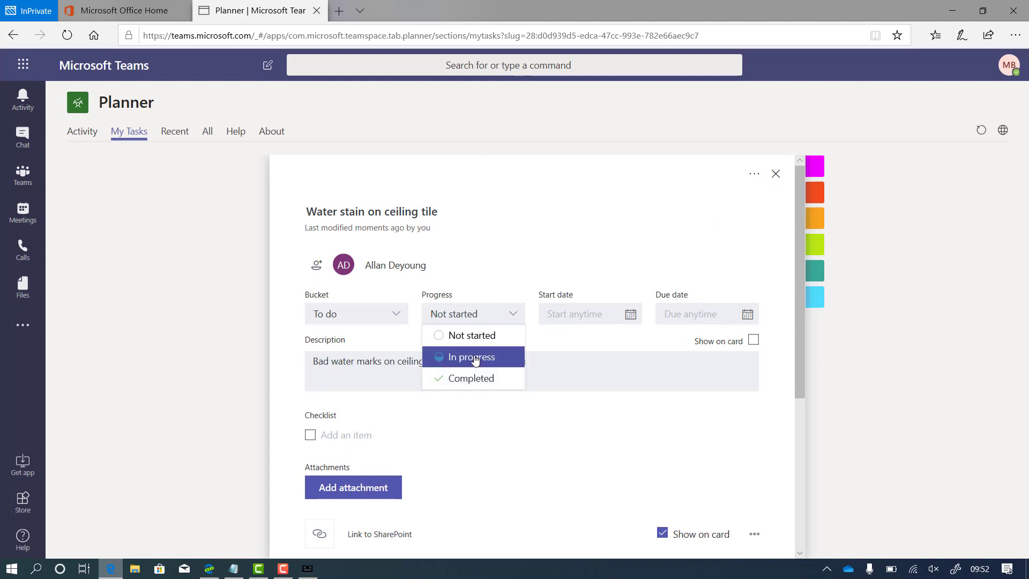
pyautogui.click(475, 358)
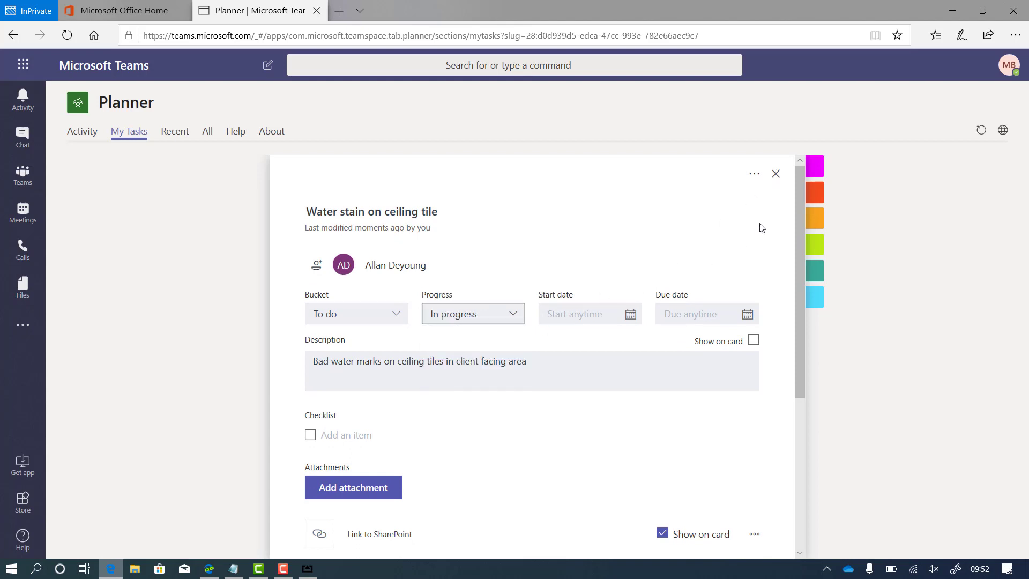
pyautogui.click(777, 175)
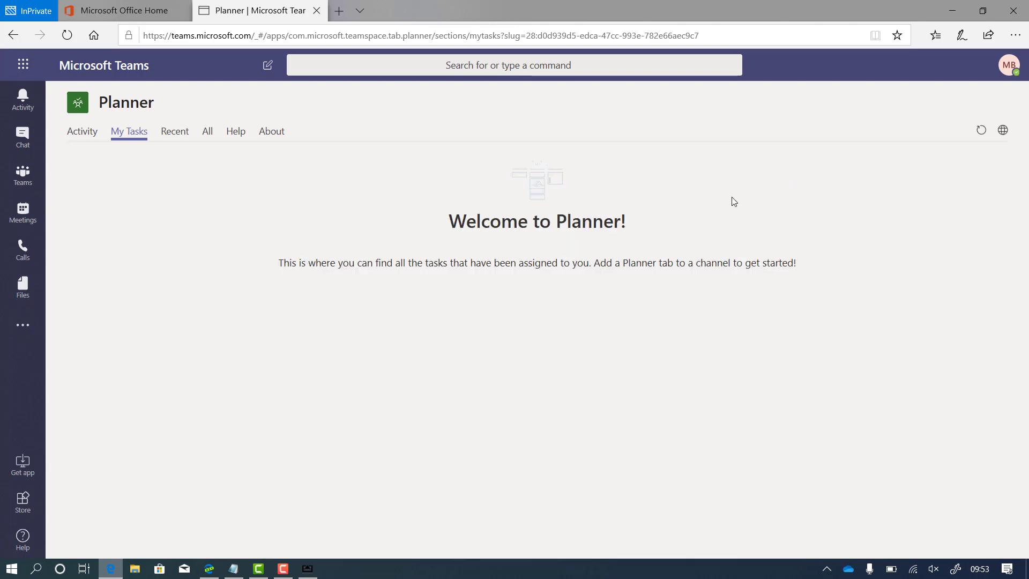